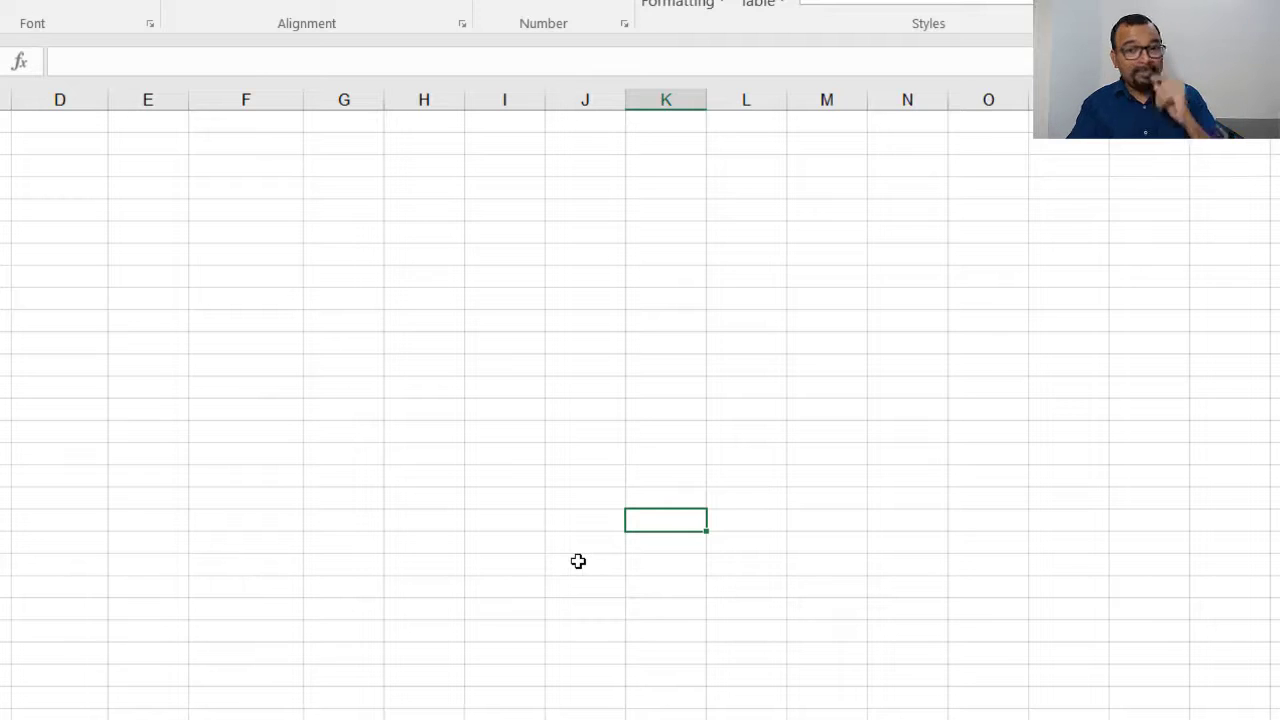
# Step: Enter the headers conc(ppm) and Area in E1:F1 and widen column E to fit
pyautogui.click(145, 206)
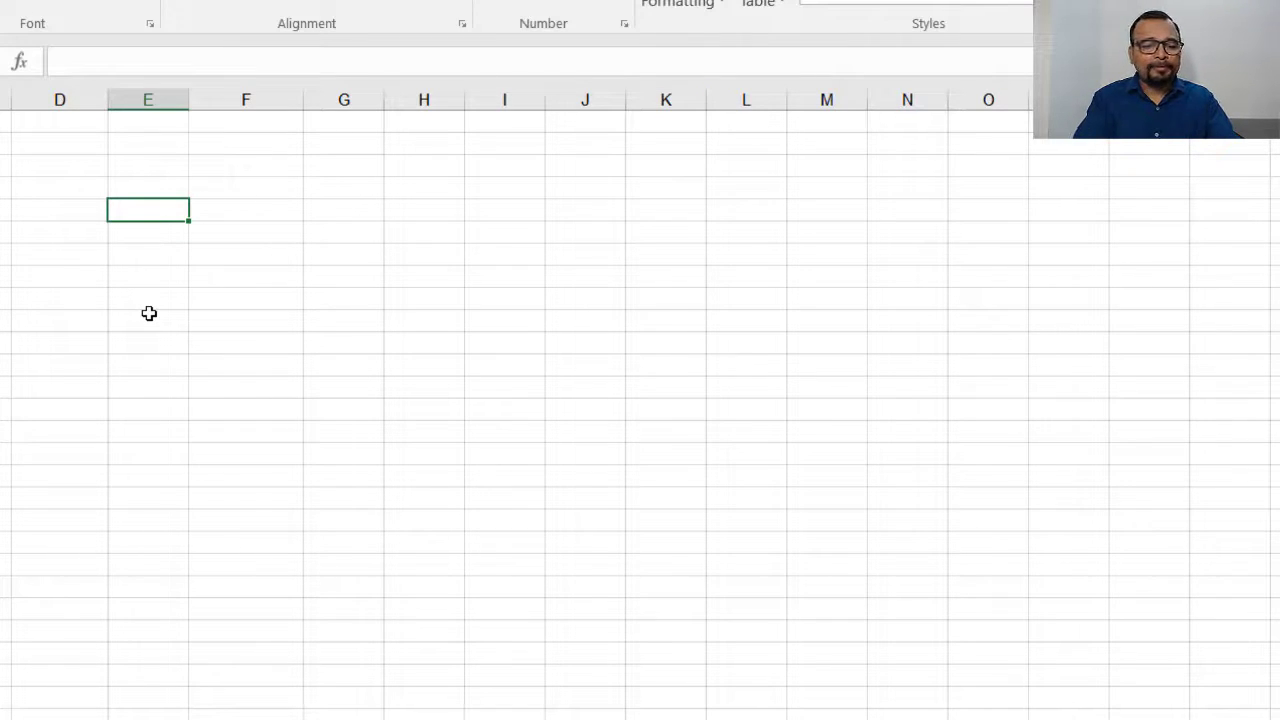
pyautogui.write('conc(ppm)')
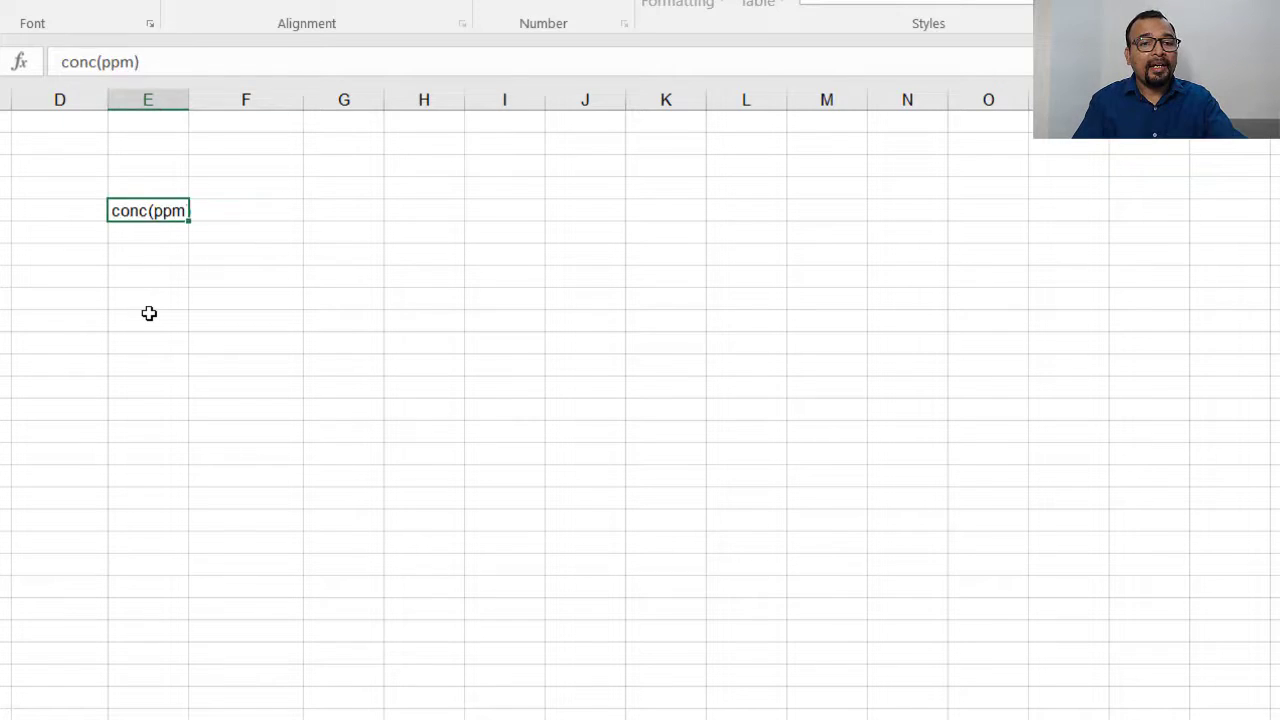
pyautogui.press('Tab')
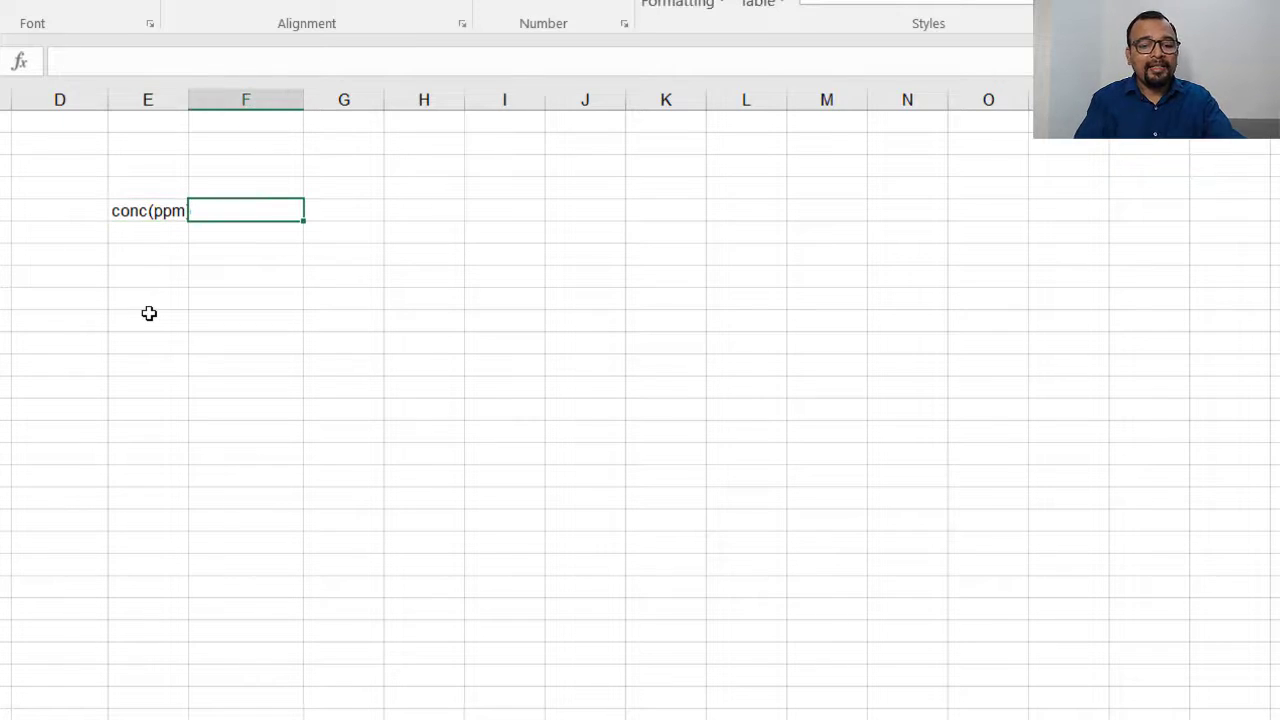
pyautogui.write('Area')
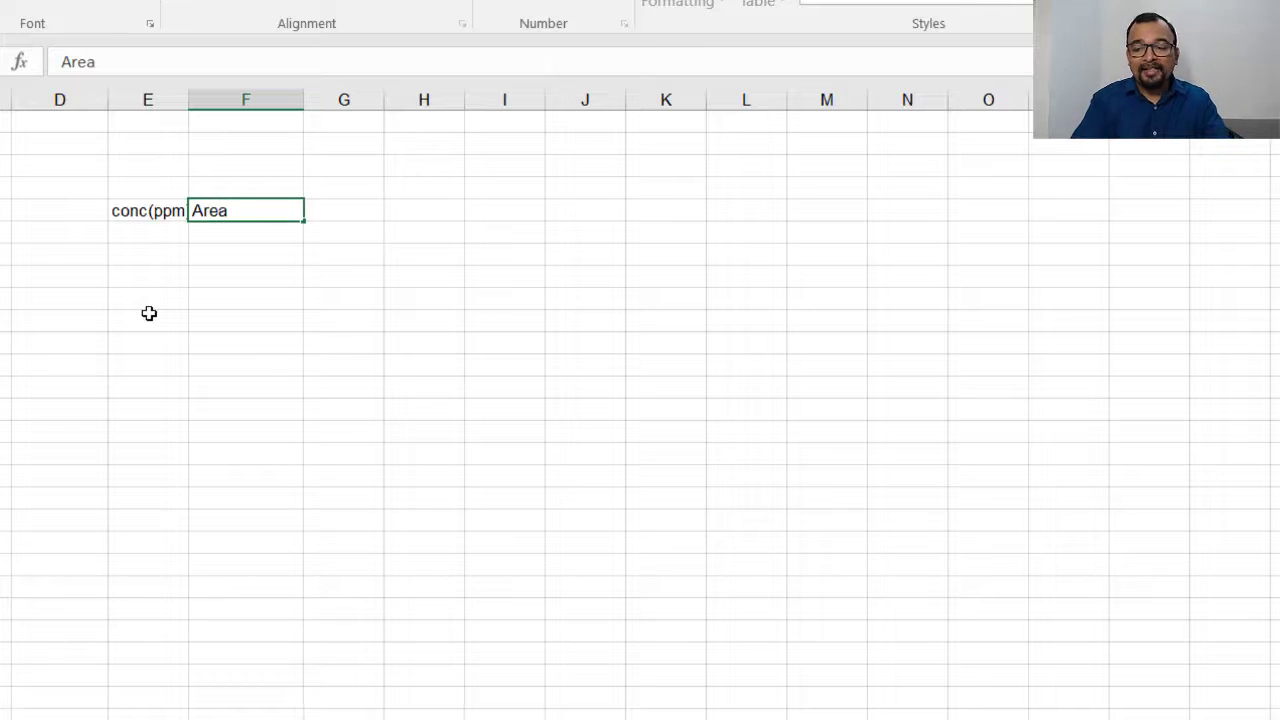
pyautogui.press('Return')
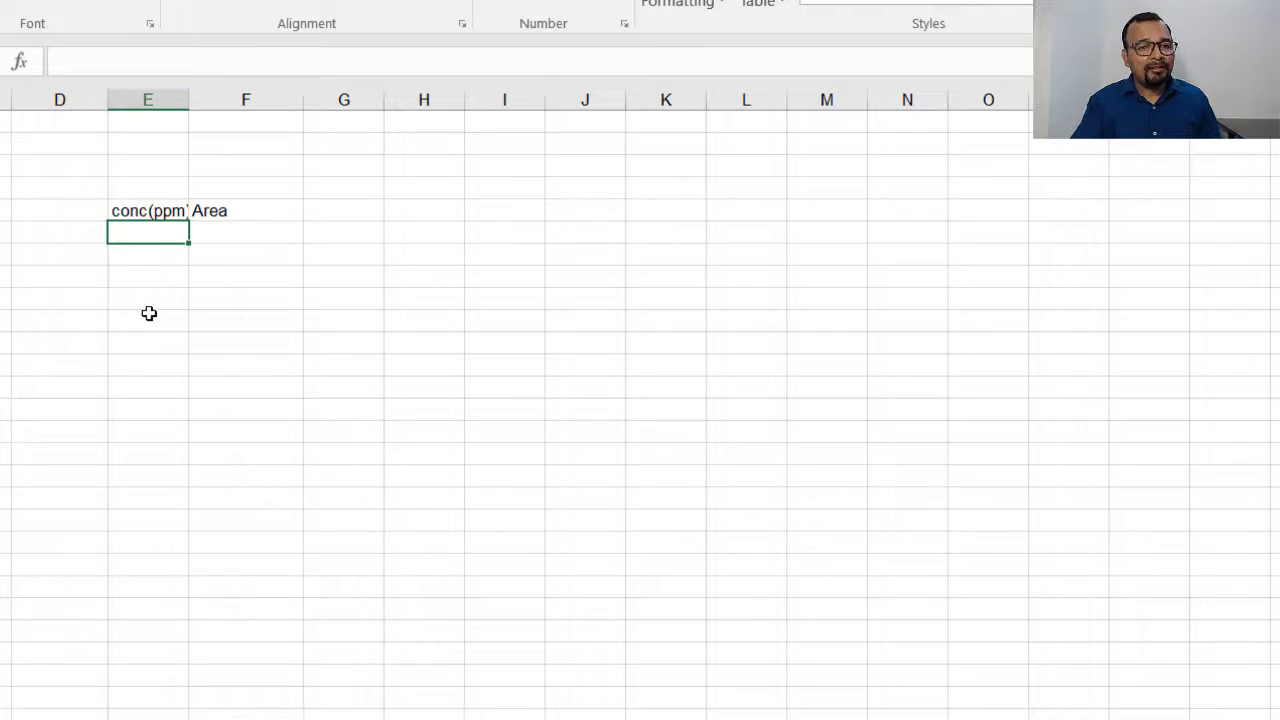
pyautogui.moveTo(189, 102); pyautogui.dragTo(220, 109)
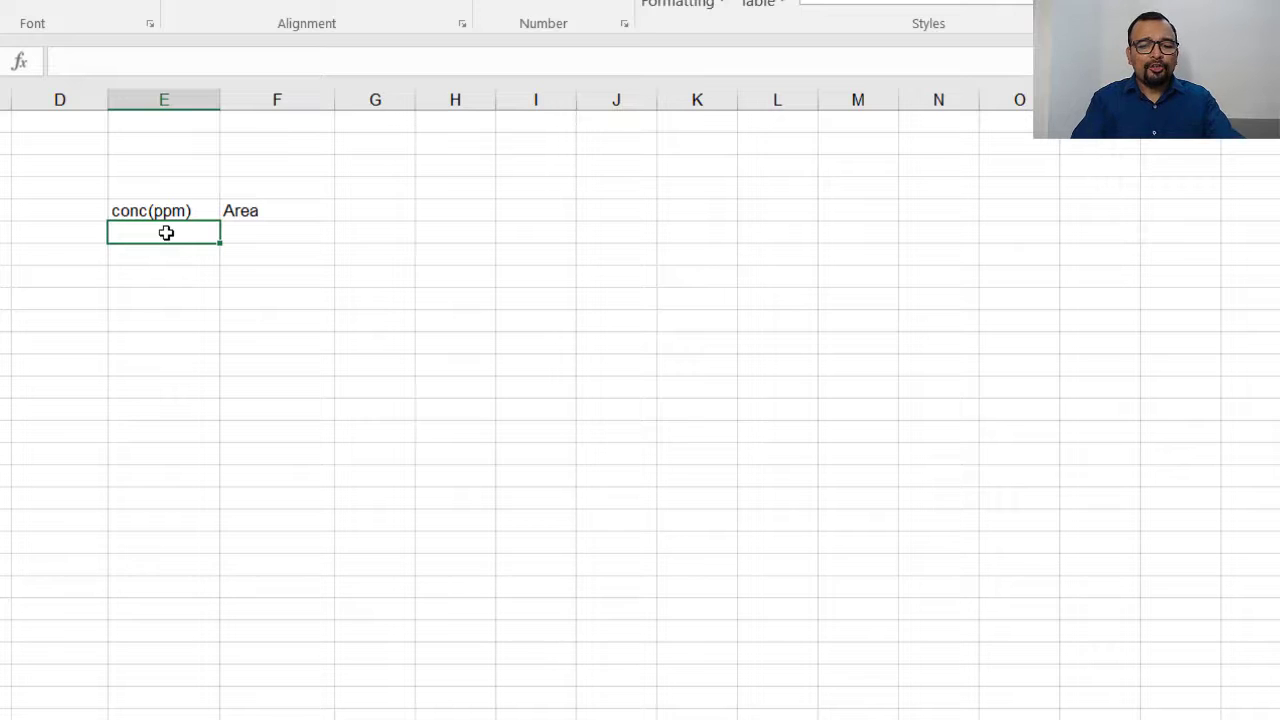
# Step: List the concentrations 10.1, 20.2, 30.1, 39.8 and 50.5 down column E
pyautogui.write('10.1')
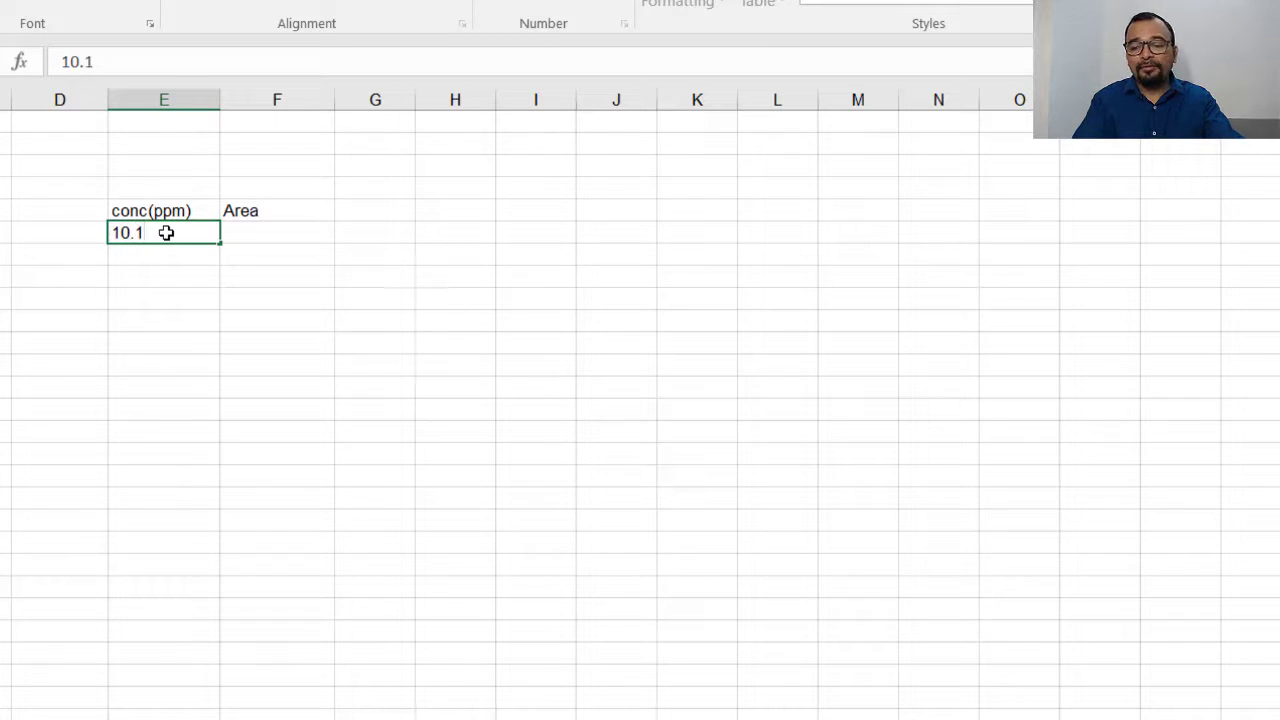
pyautogui.press('Return')
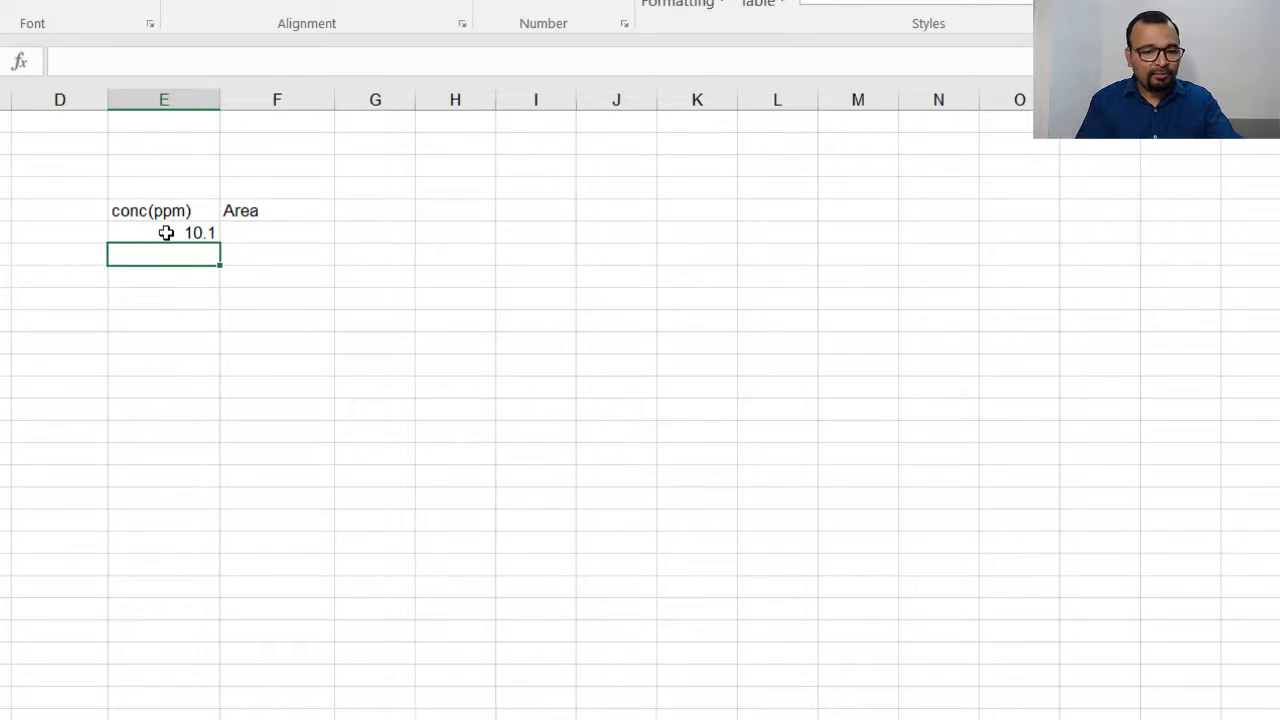
pyautogui.write('20.2')
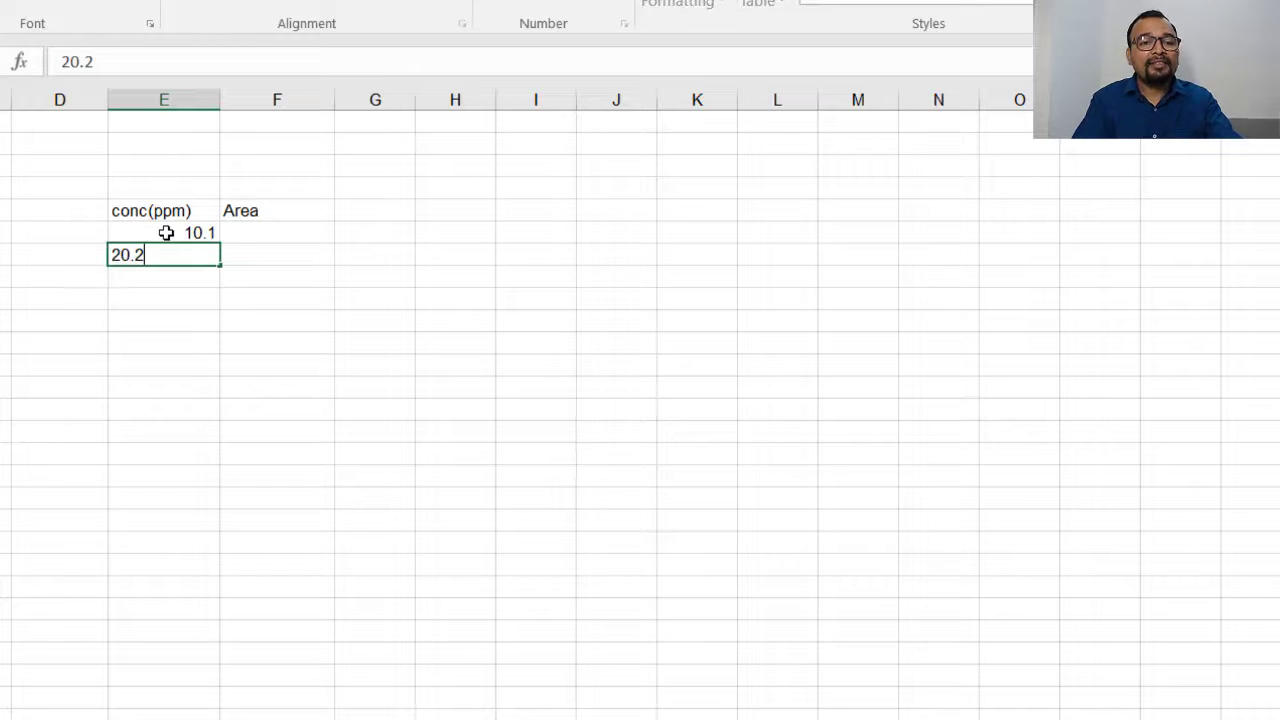
pyautogui.press('Return')
pyautogui.write('3')
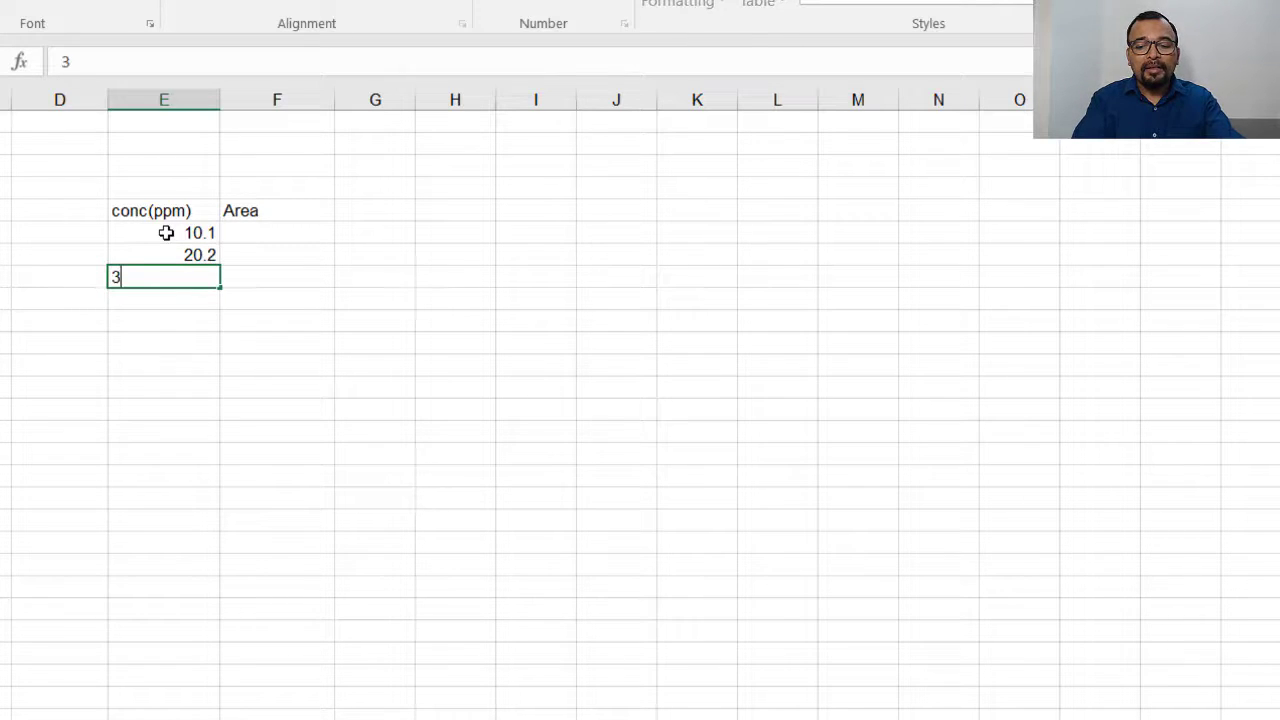
pyautogui.write('0.1')
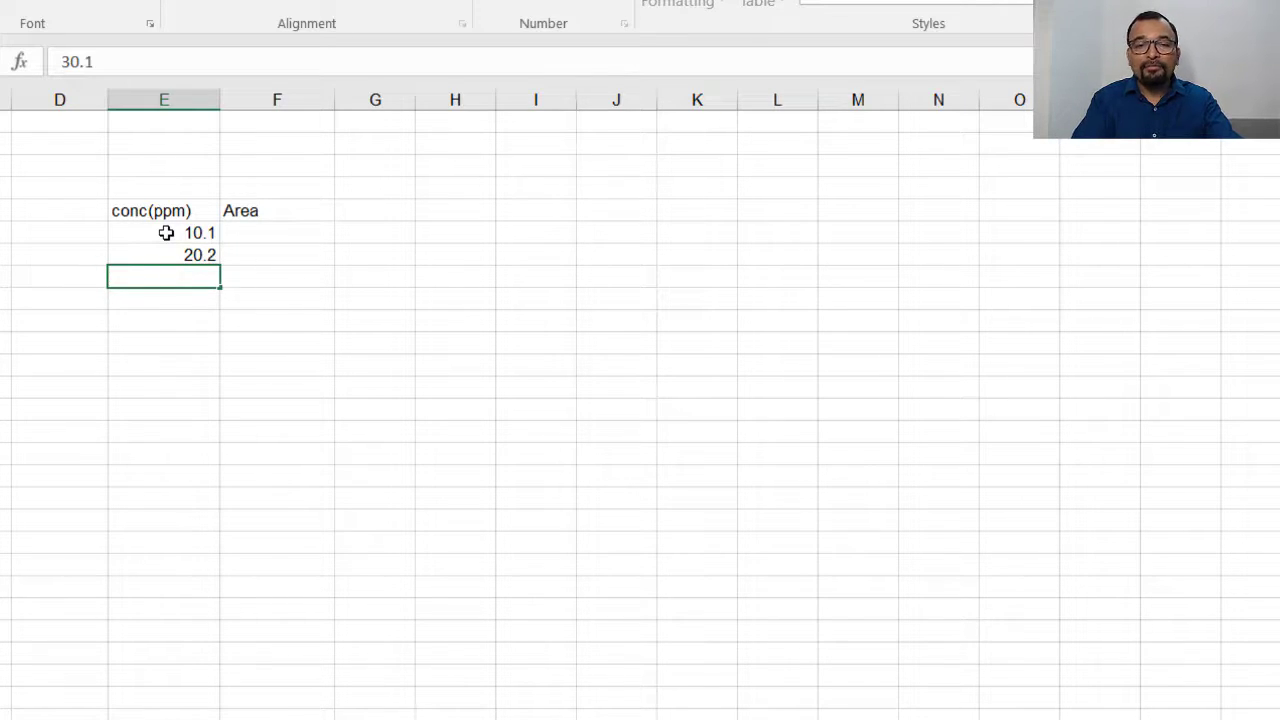
pyautogui.press('Return')
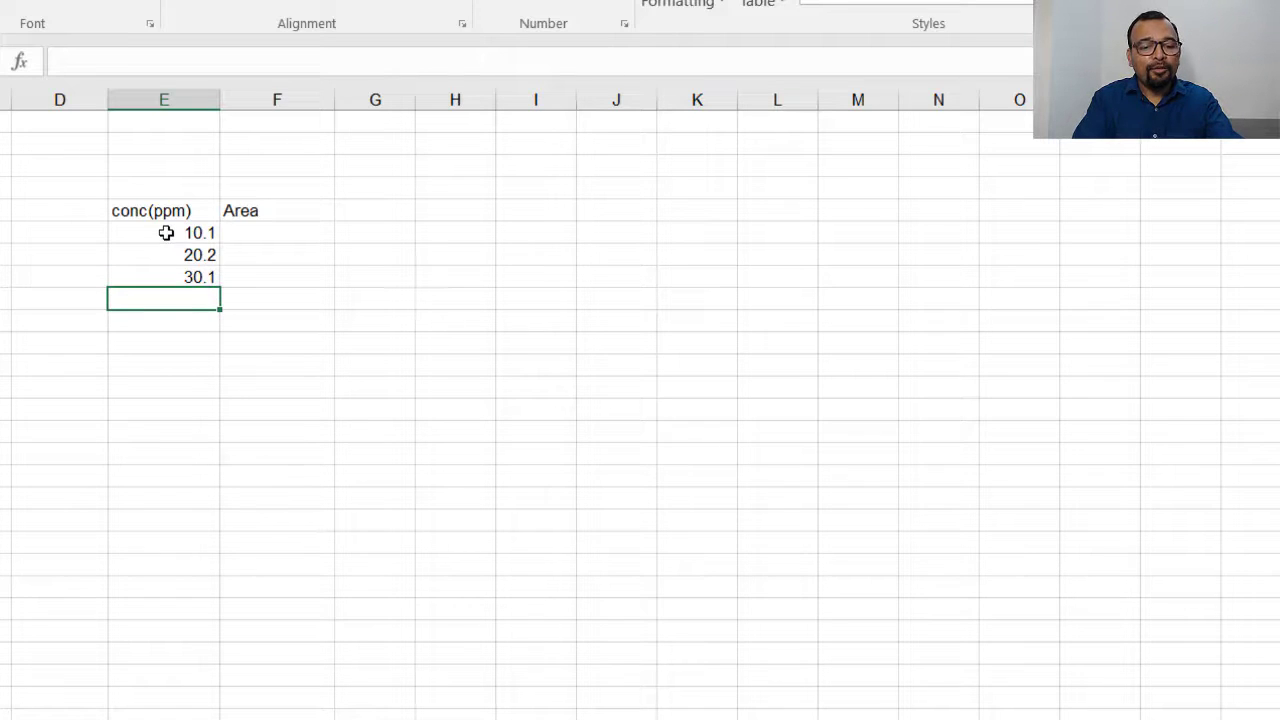
pyautogui.write('39.8')
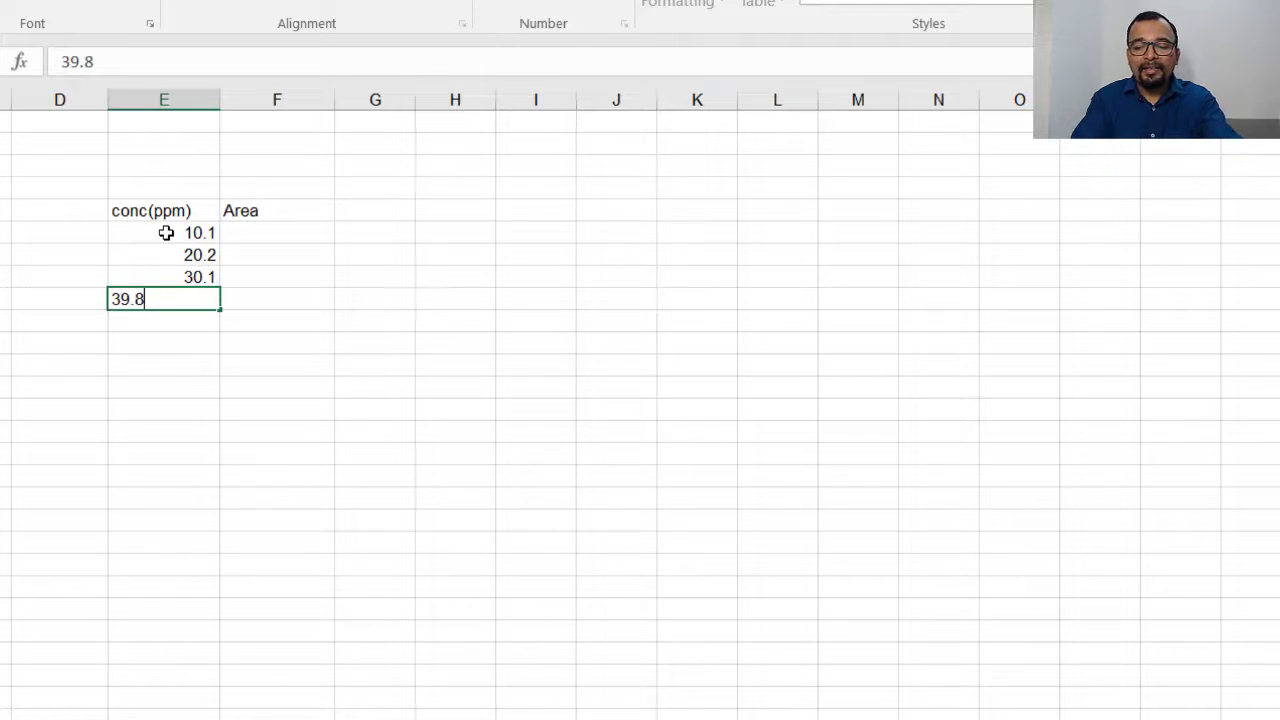
pyautogui.press('Return')
pyautogui.write('50.')
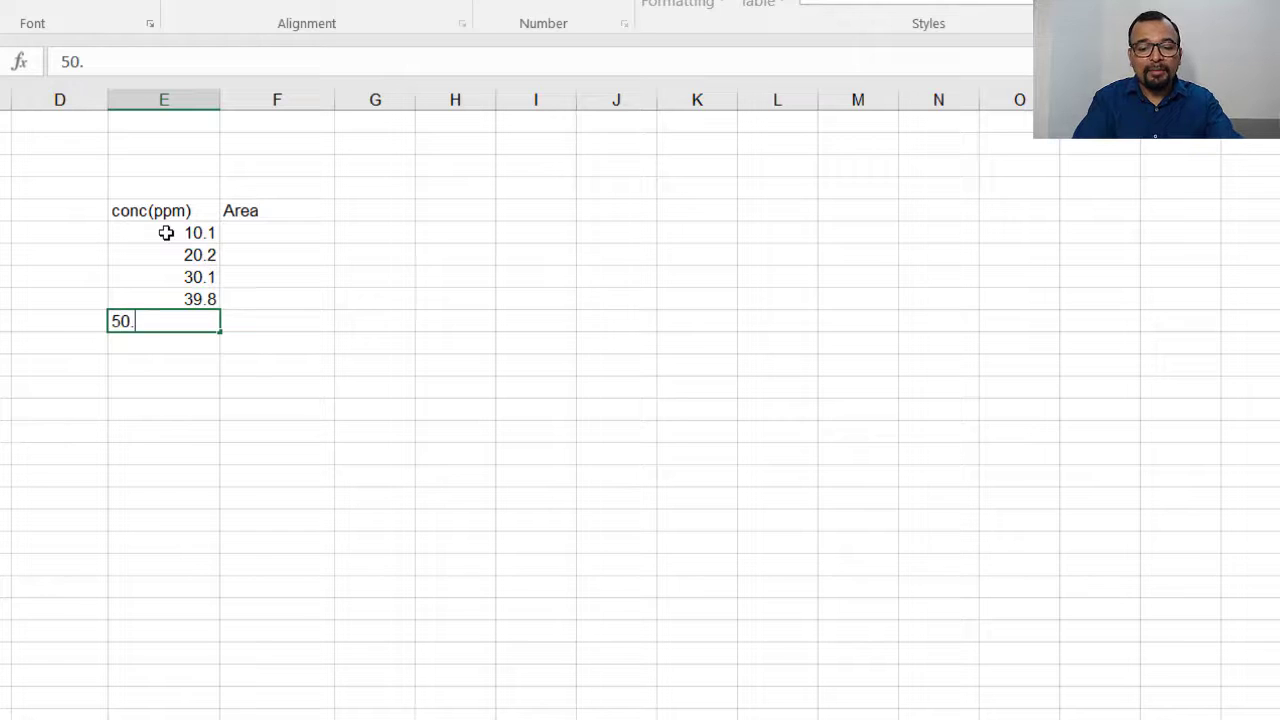
pyautogui.write('5')
pyautogui.press('Return')
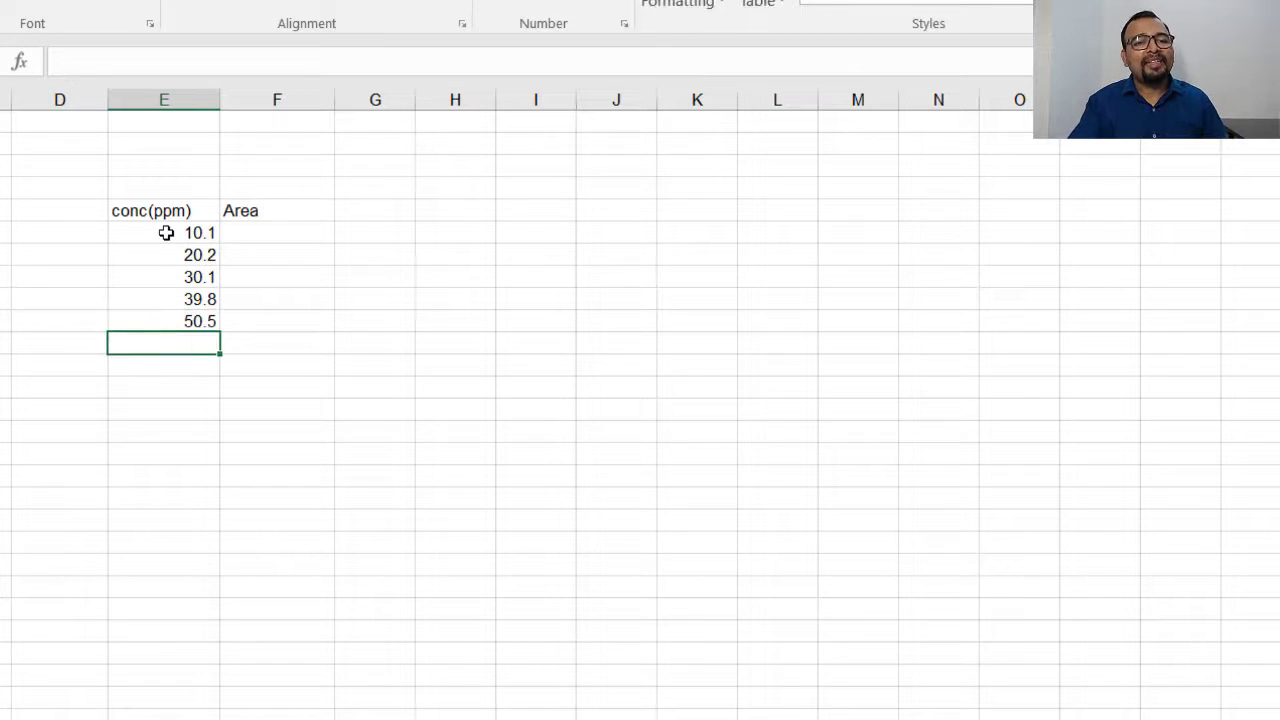
pyautogui.click(265, 230)
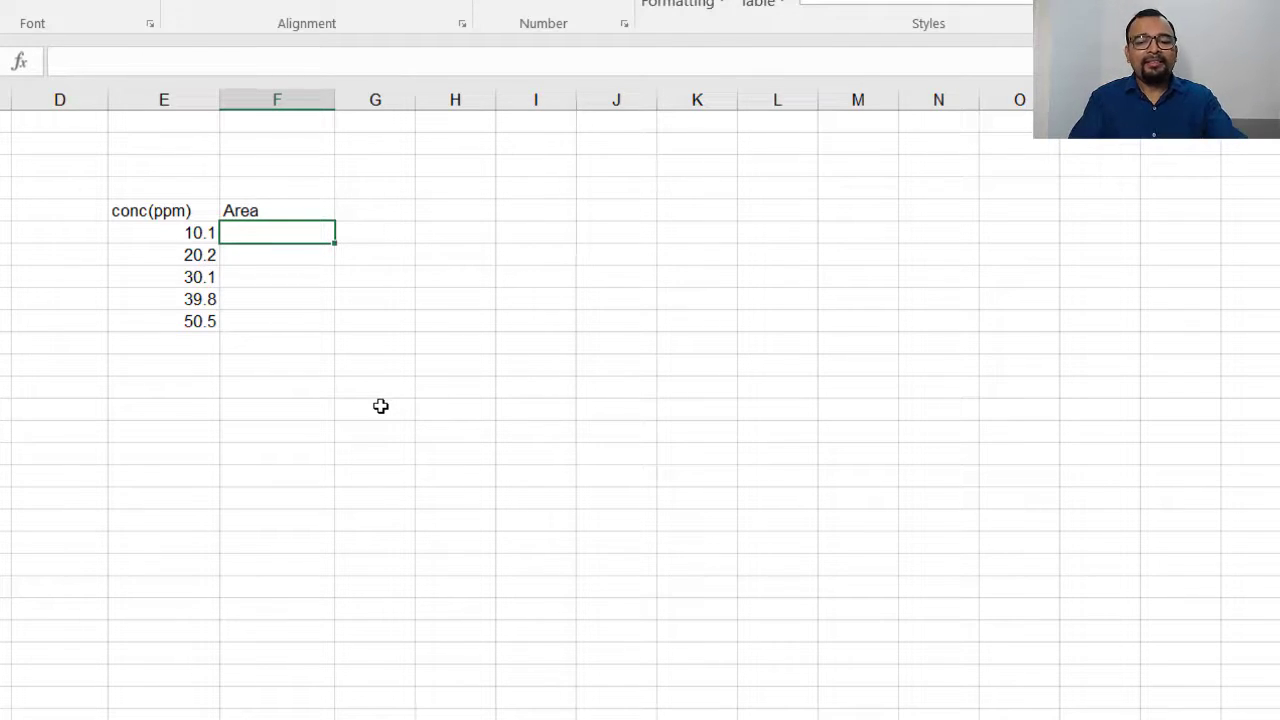
# Step: Enter the Area values 1000, 2005, 3020, 4055 and 5000 beside the concentrations
pyautogui.write('10')
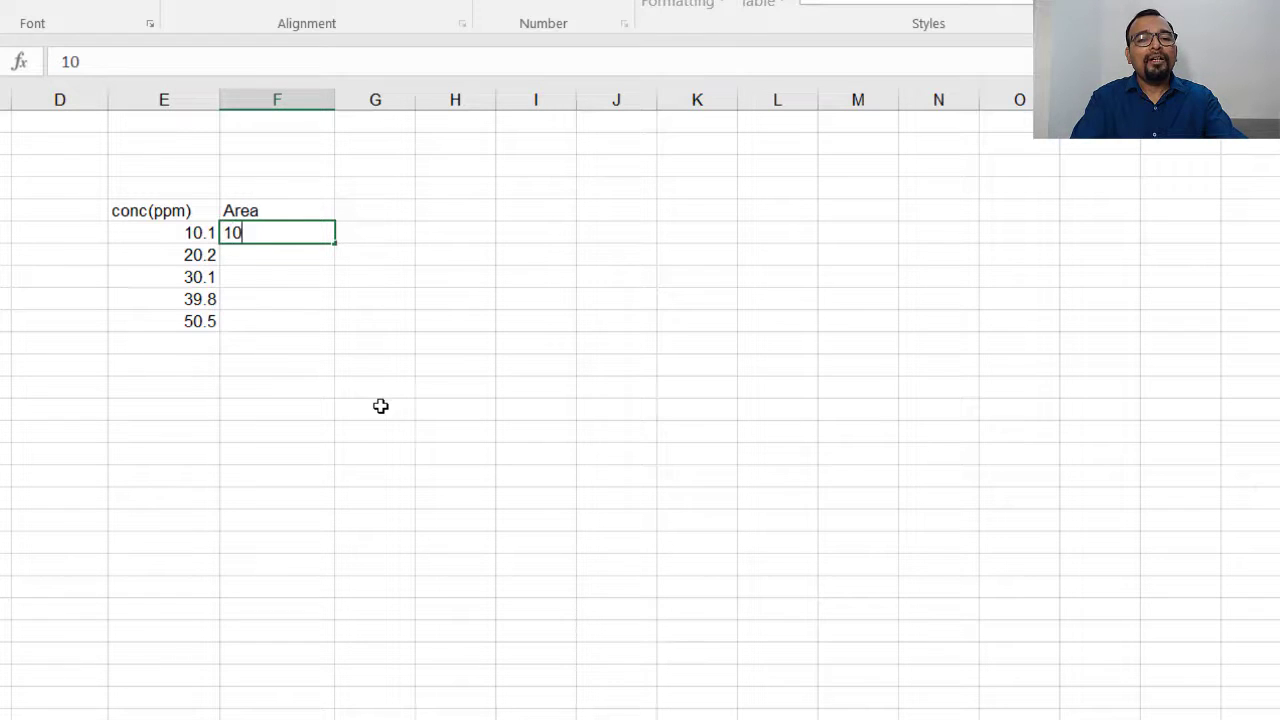
pyautogui.write('00')
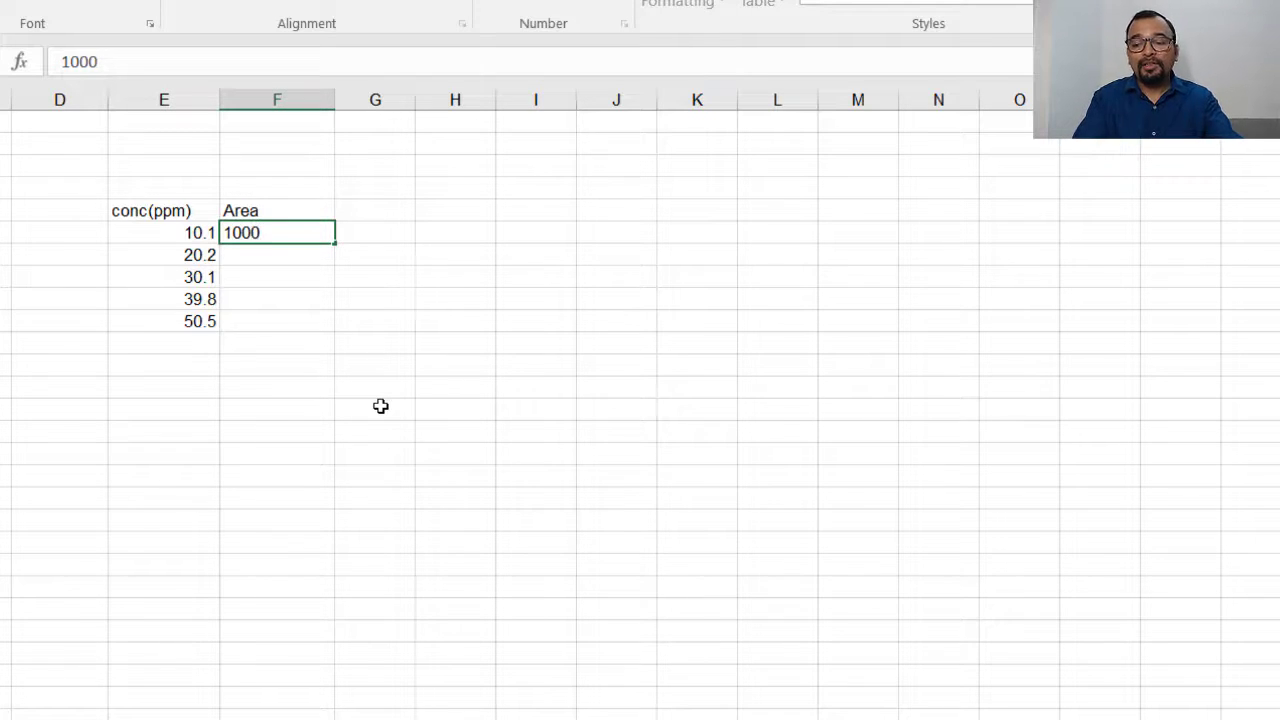
pyautogui.press('Return')
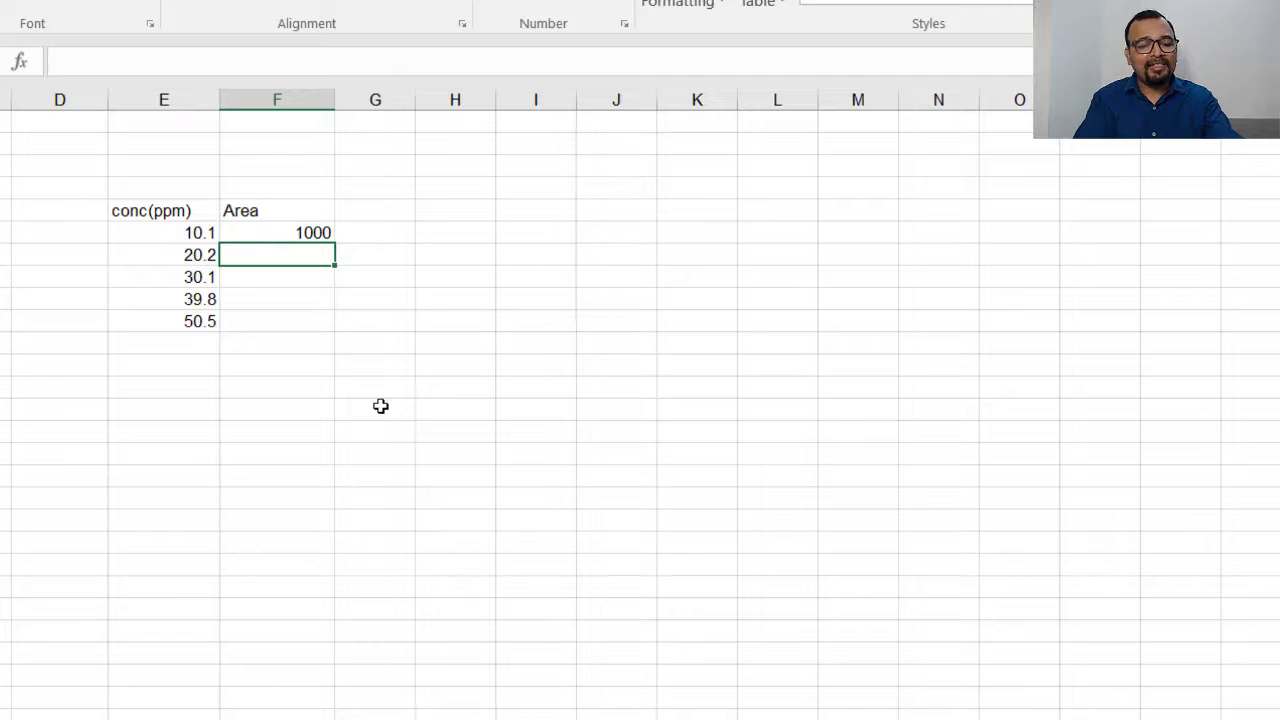
pyautogui.write('200')
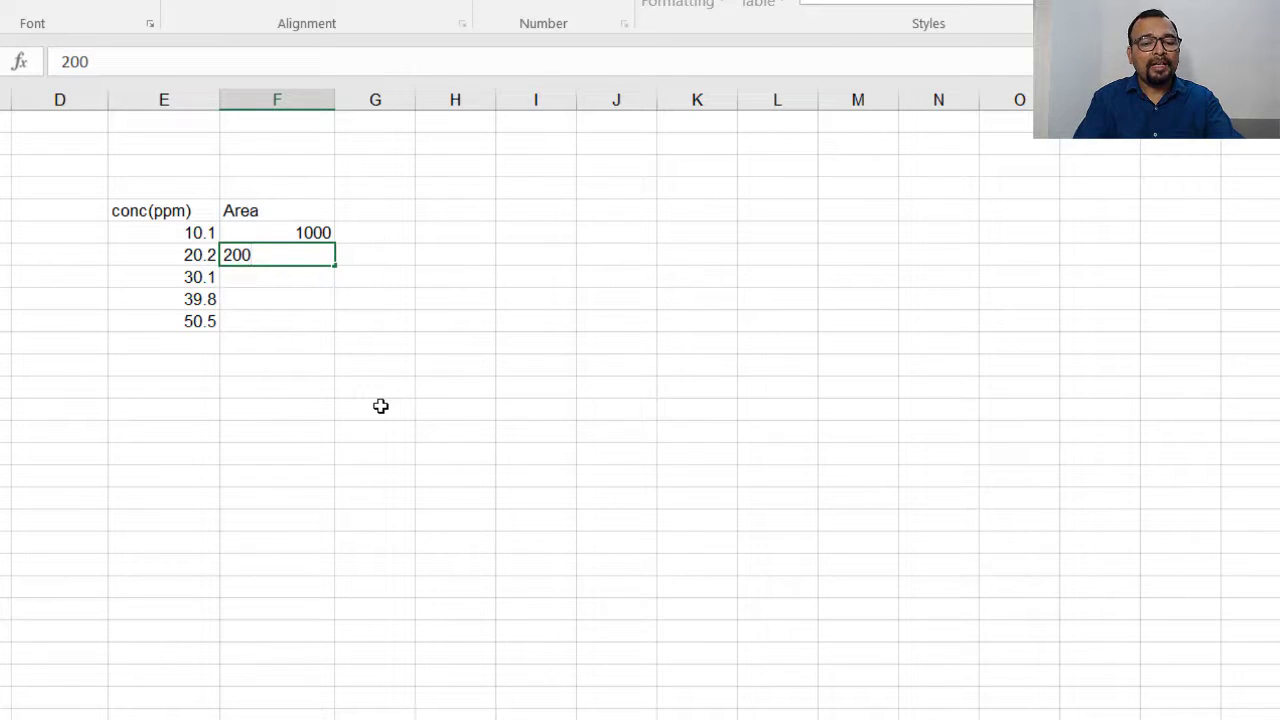
pyautogui.write('5')
pyautogui.press('Return')
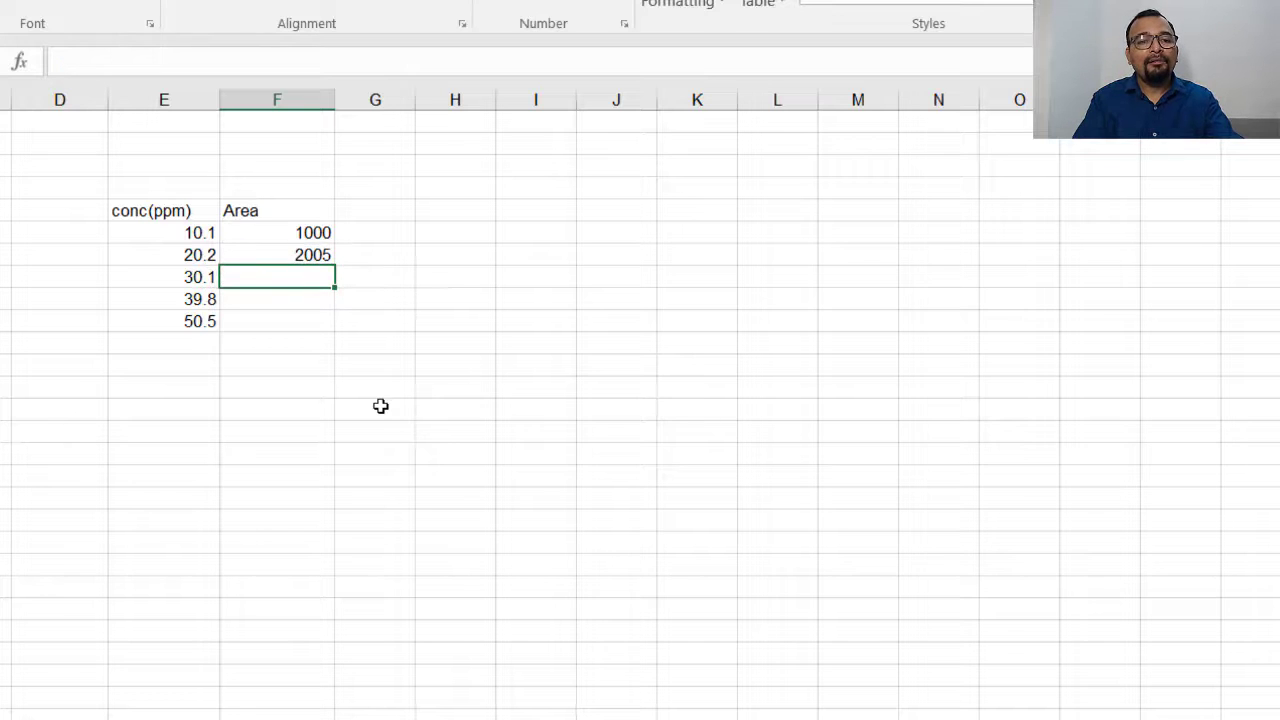
pyautogui.write('302')
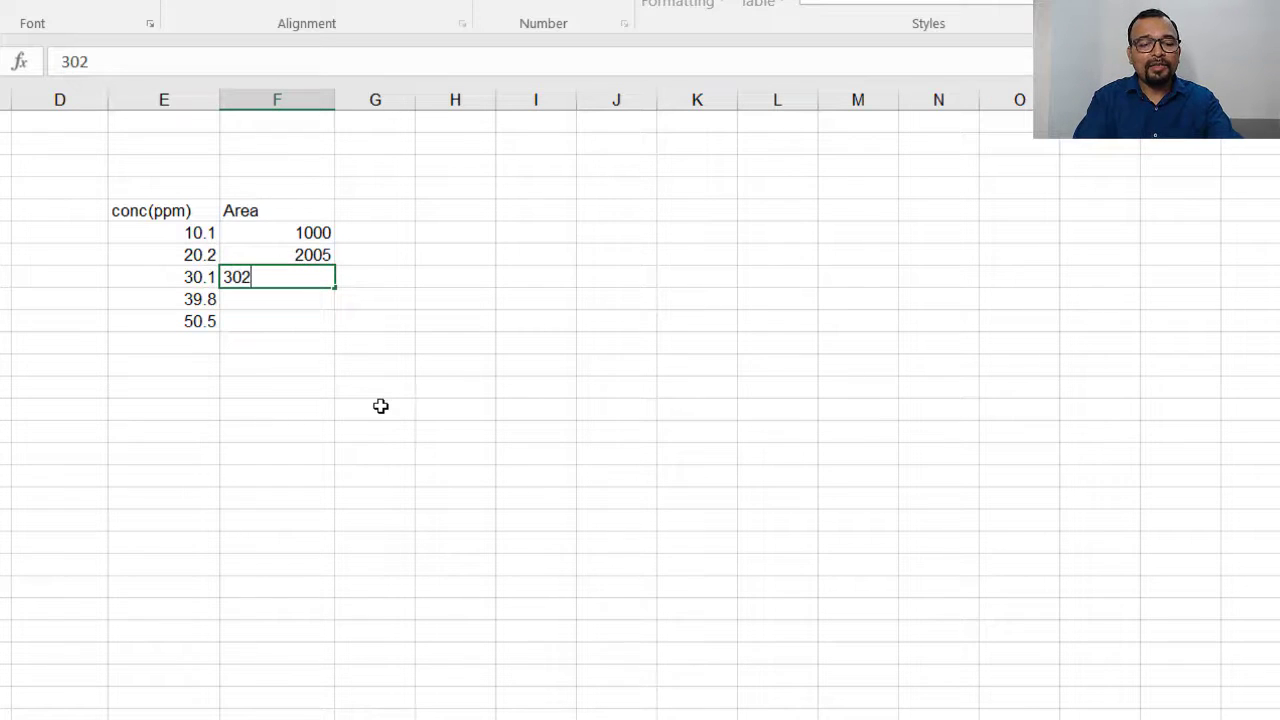
pyautogui.write('0')
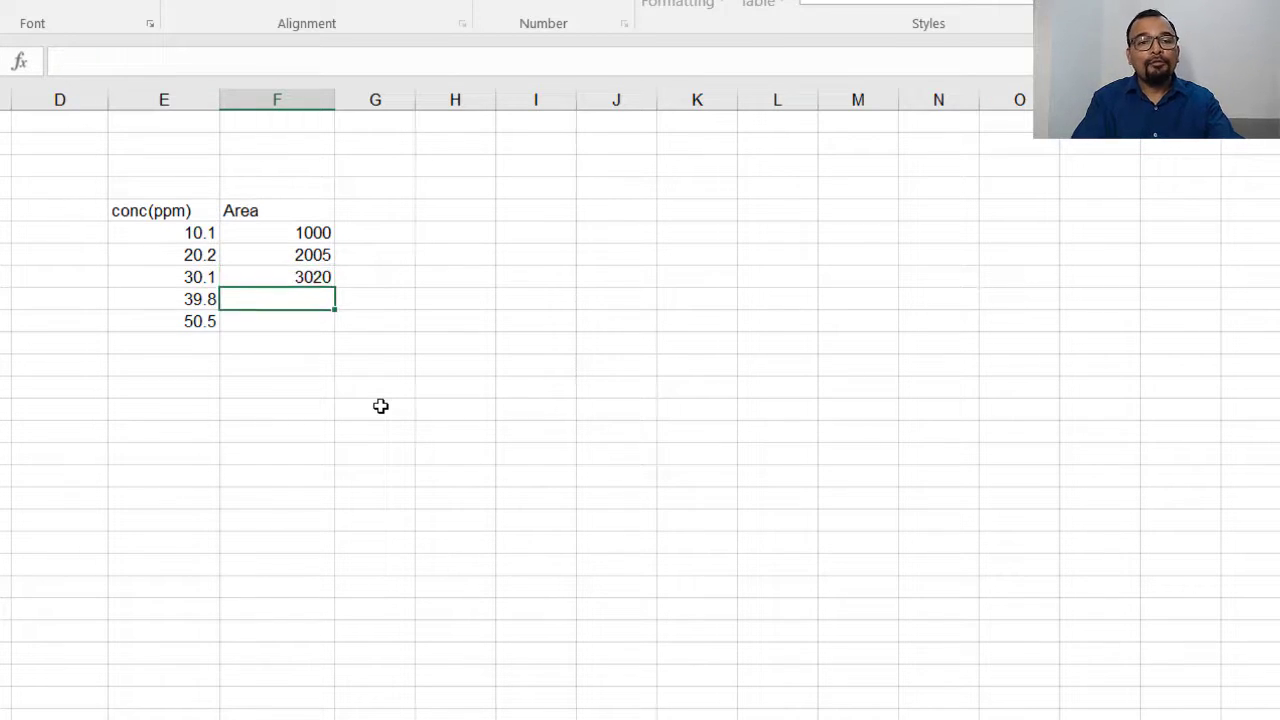
pyautogui.press('Return')
pyautogui.write('4055')
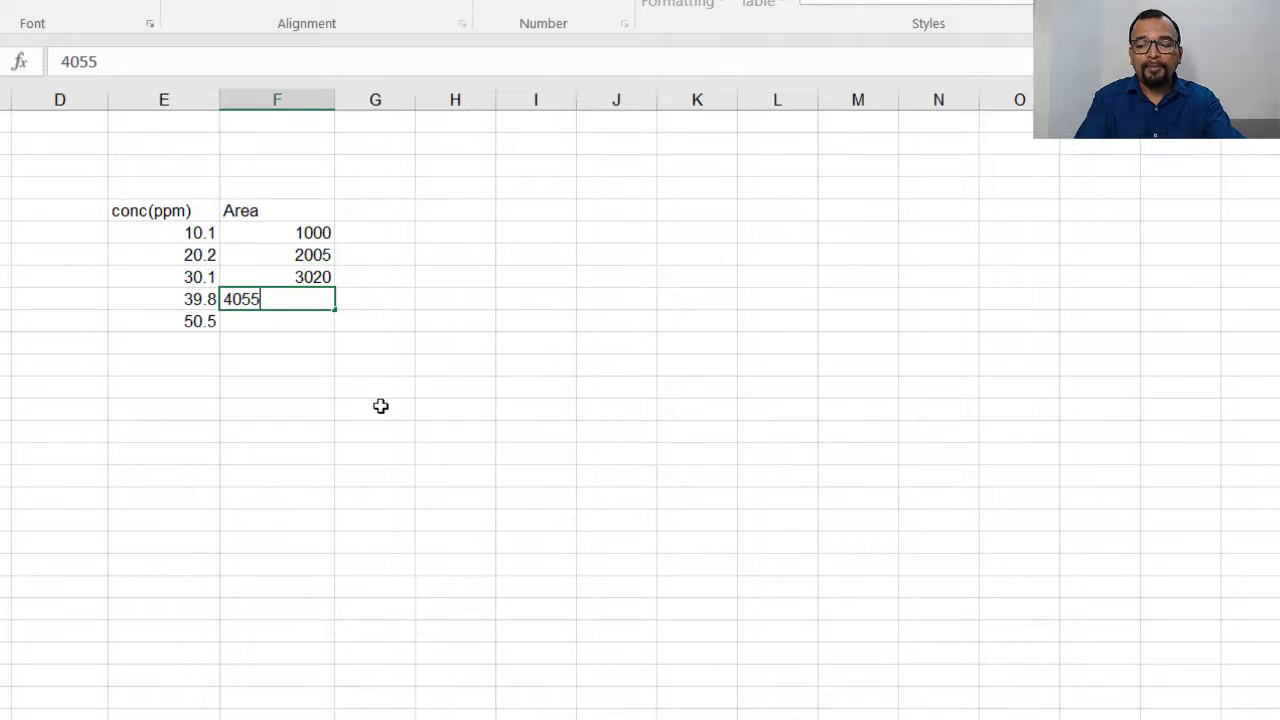
pyautogui.press('Return')
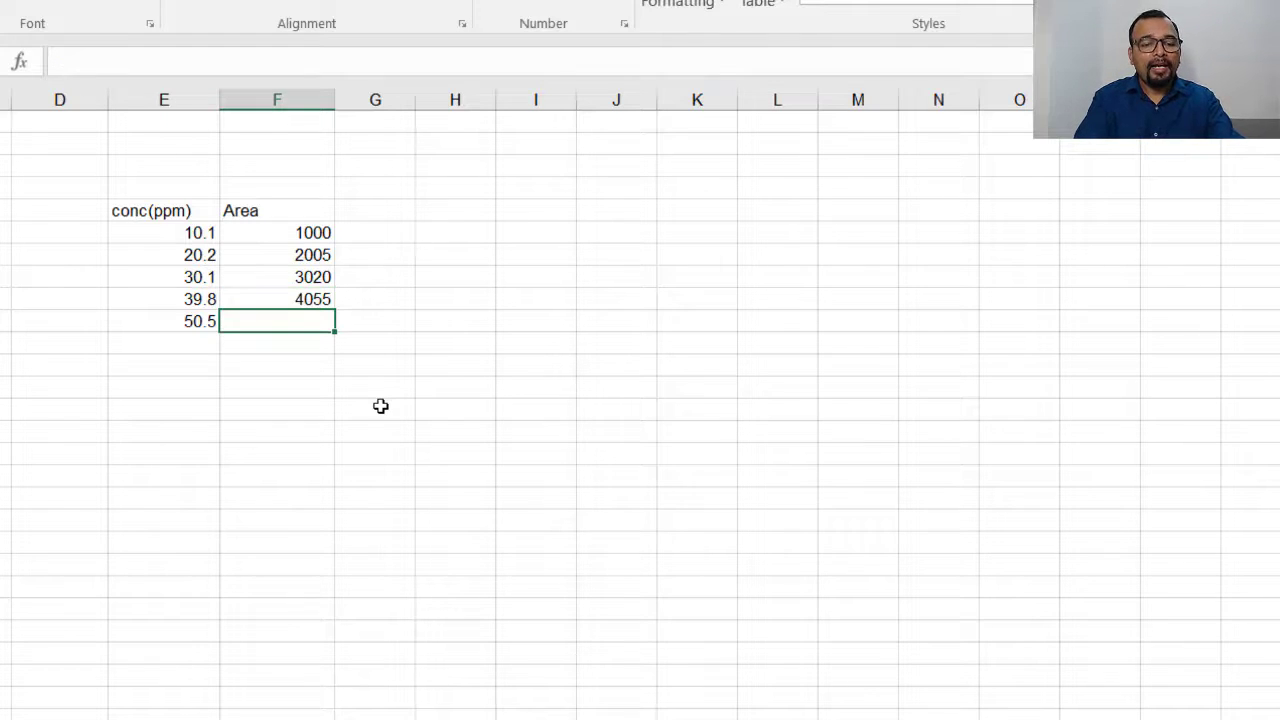
pyautogui.write('5000')
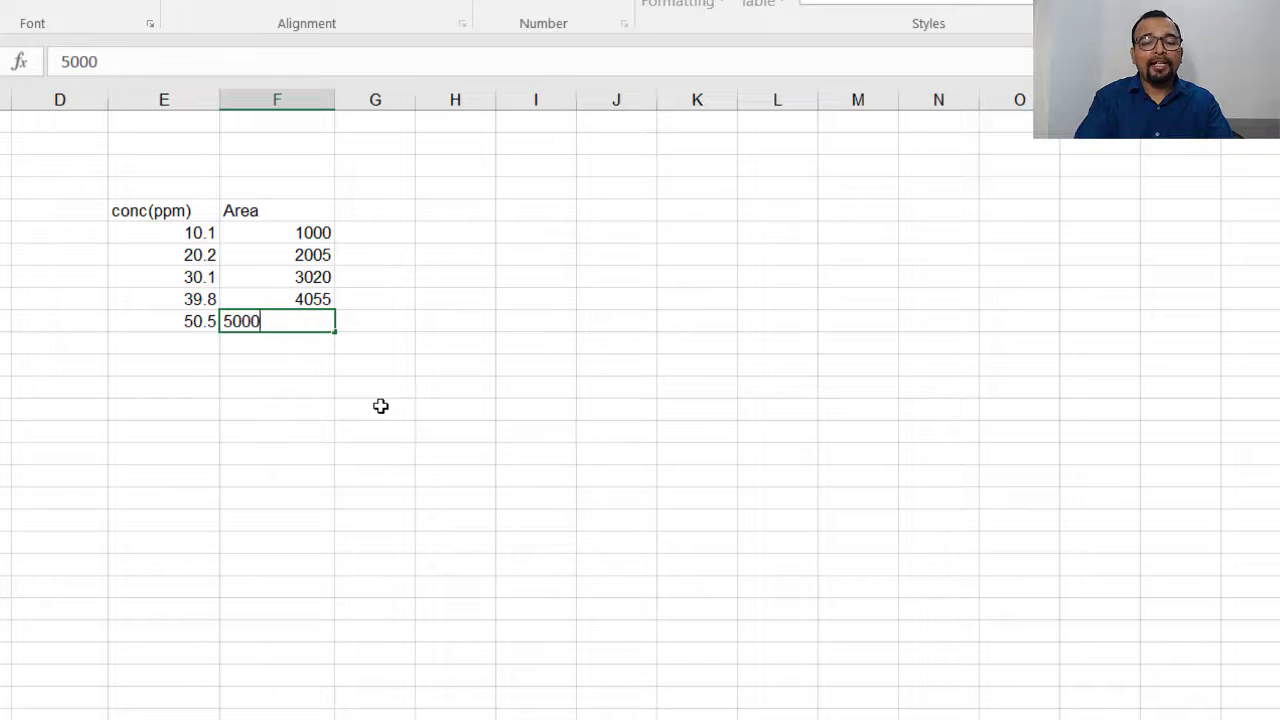
pyautogui.press('Return')
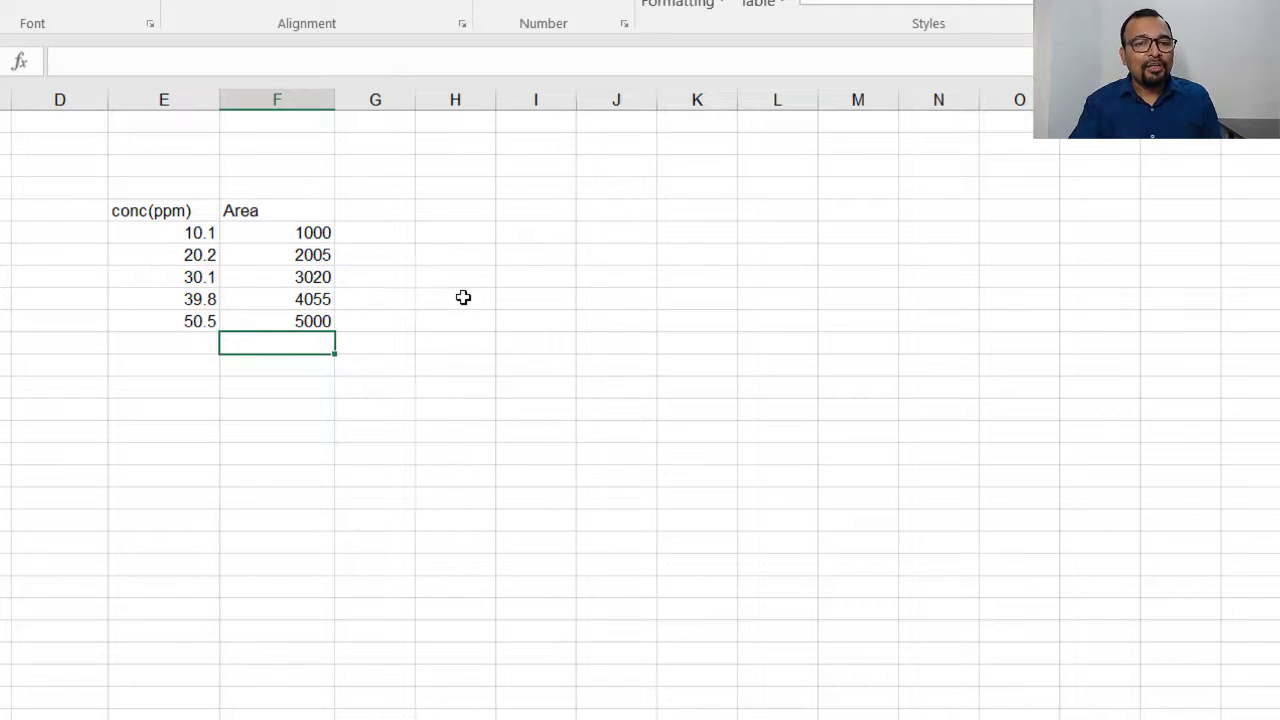
pyautogui.click(367, 217)
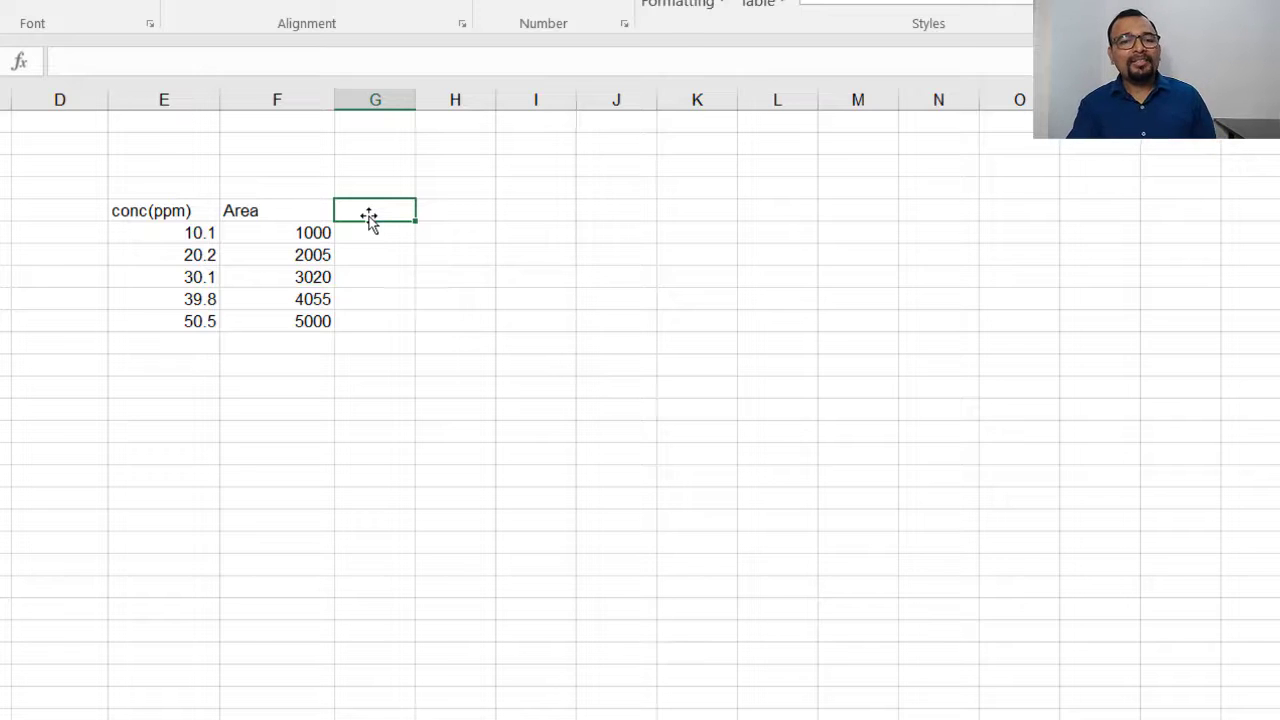
# Step: Head a third column 'Residuals' and put 'Slope' and 'y-intercept' labels below the table
pyautogui.write('Residu')
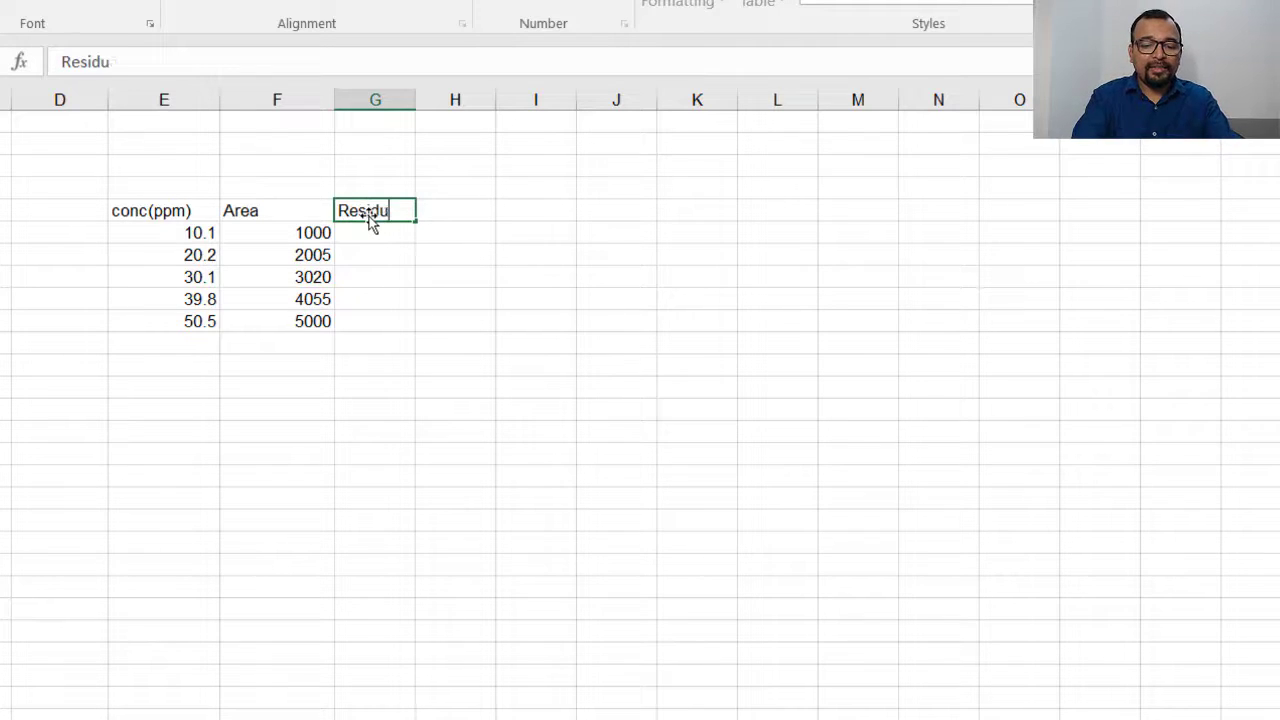
pyautogui.write('als')
pyautogui.press('Return')
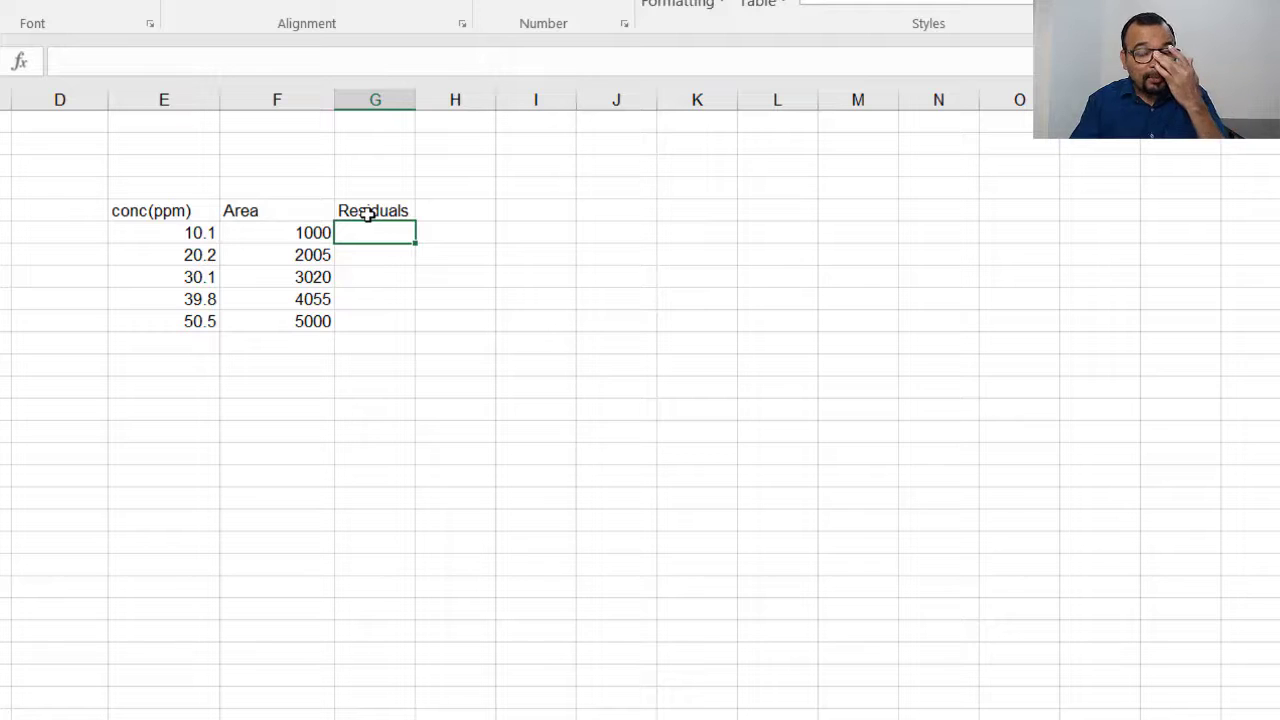
pyautogui.click(163, 391)
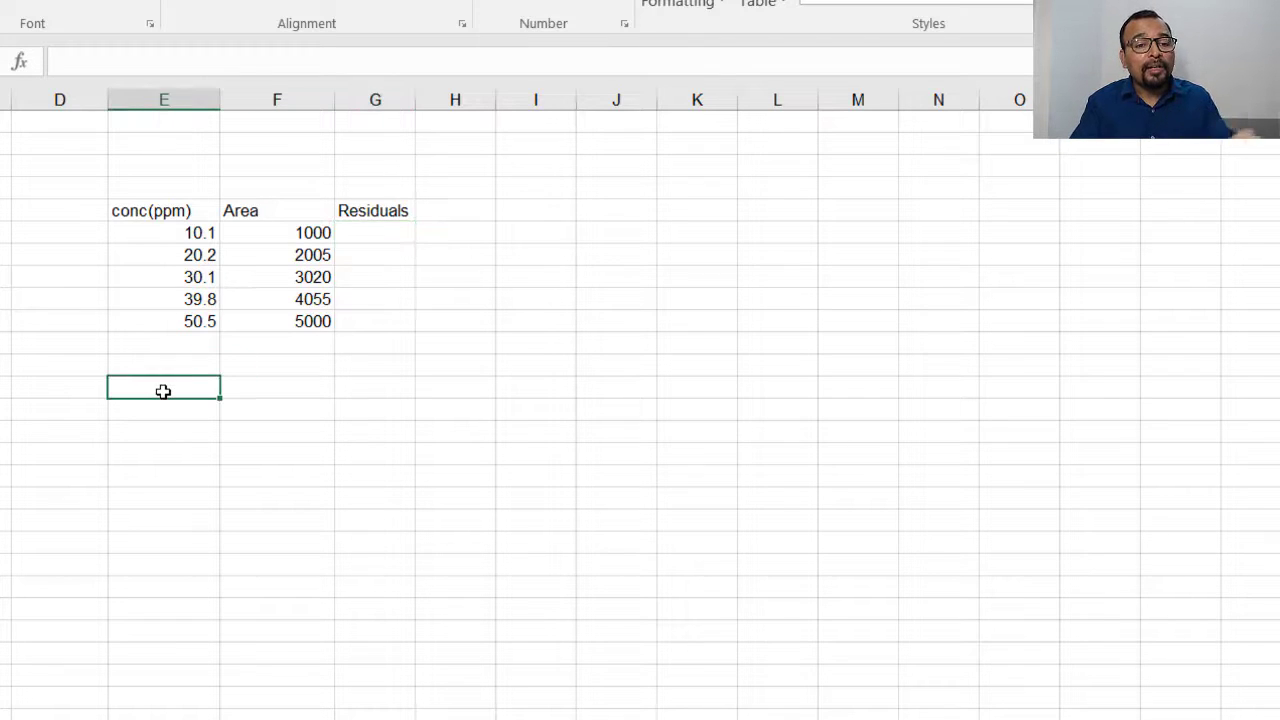
pyautogui.write('Slope')
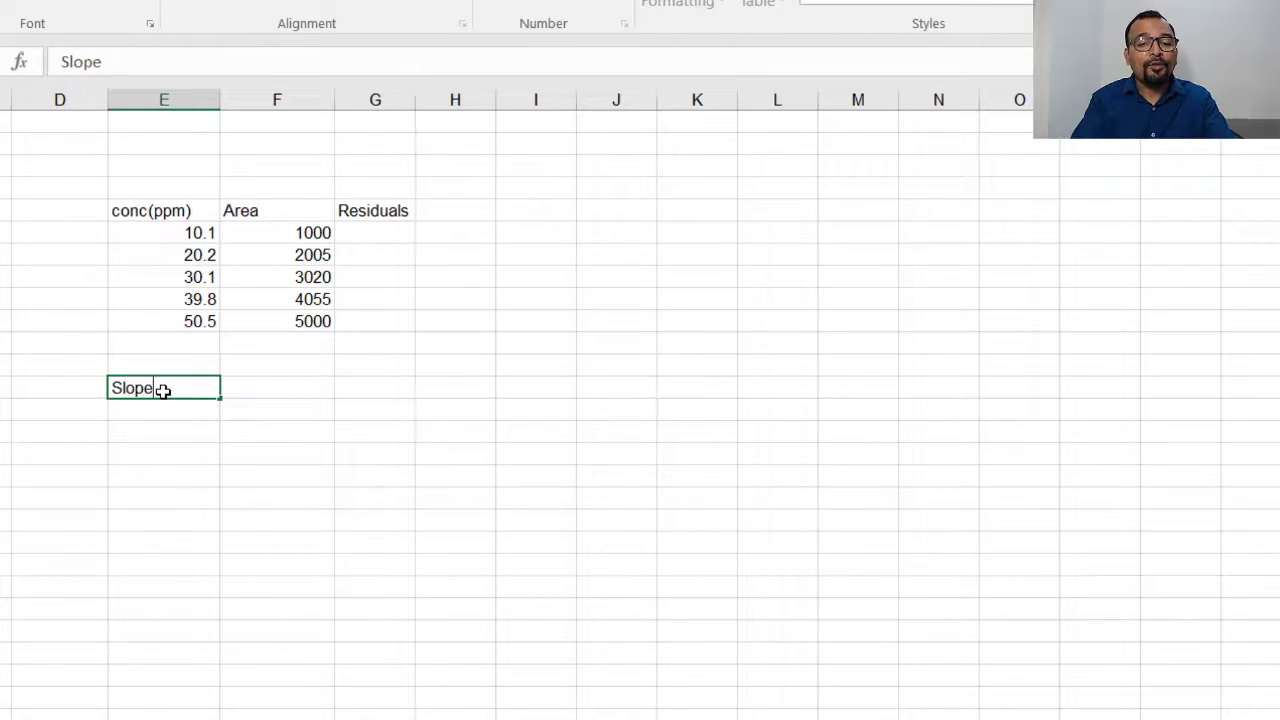
pyautogui.press('Return')
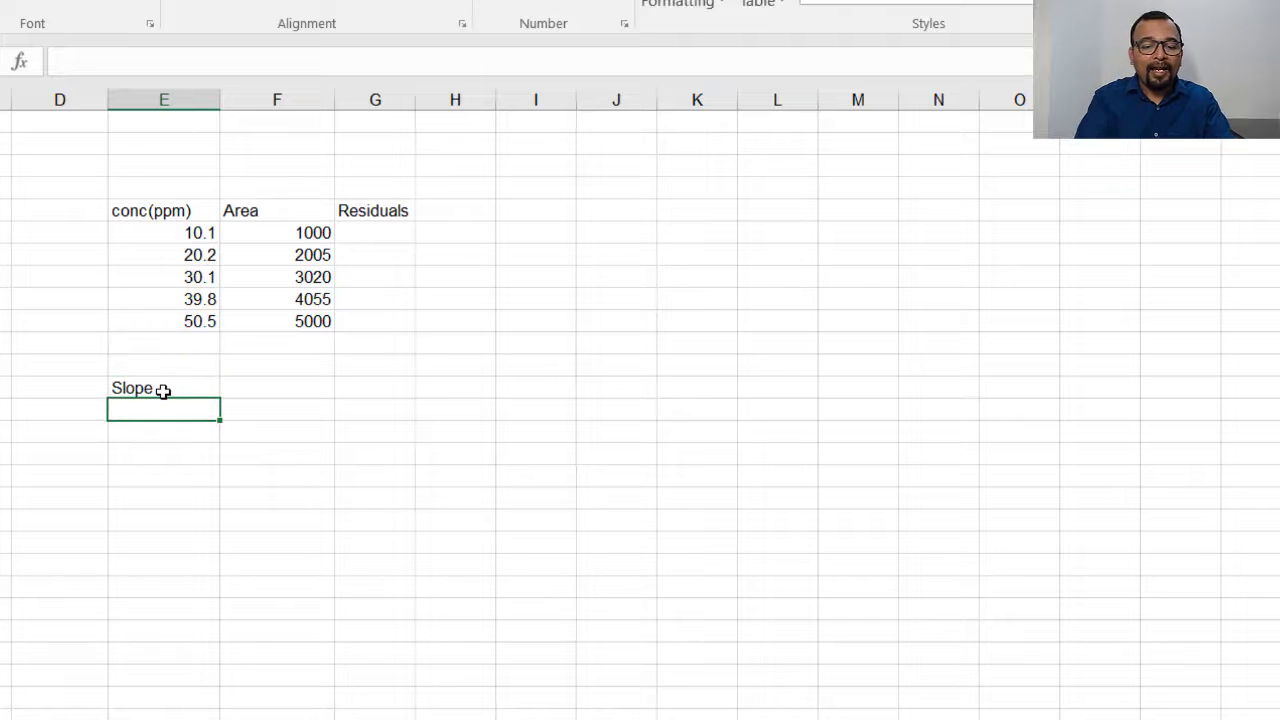
pyautogui.write('y-intercept')
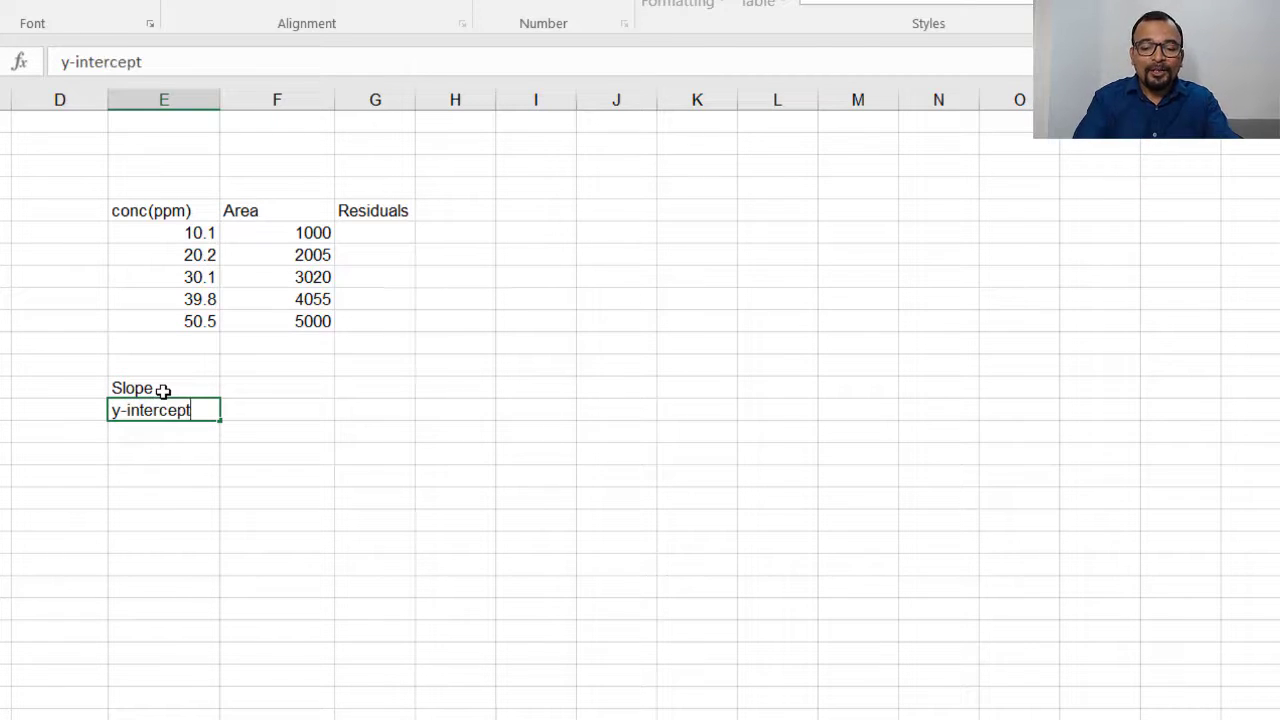
pyautogui.press('Return')
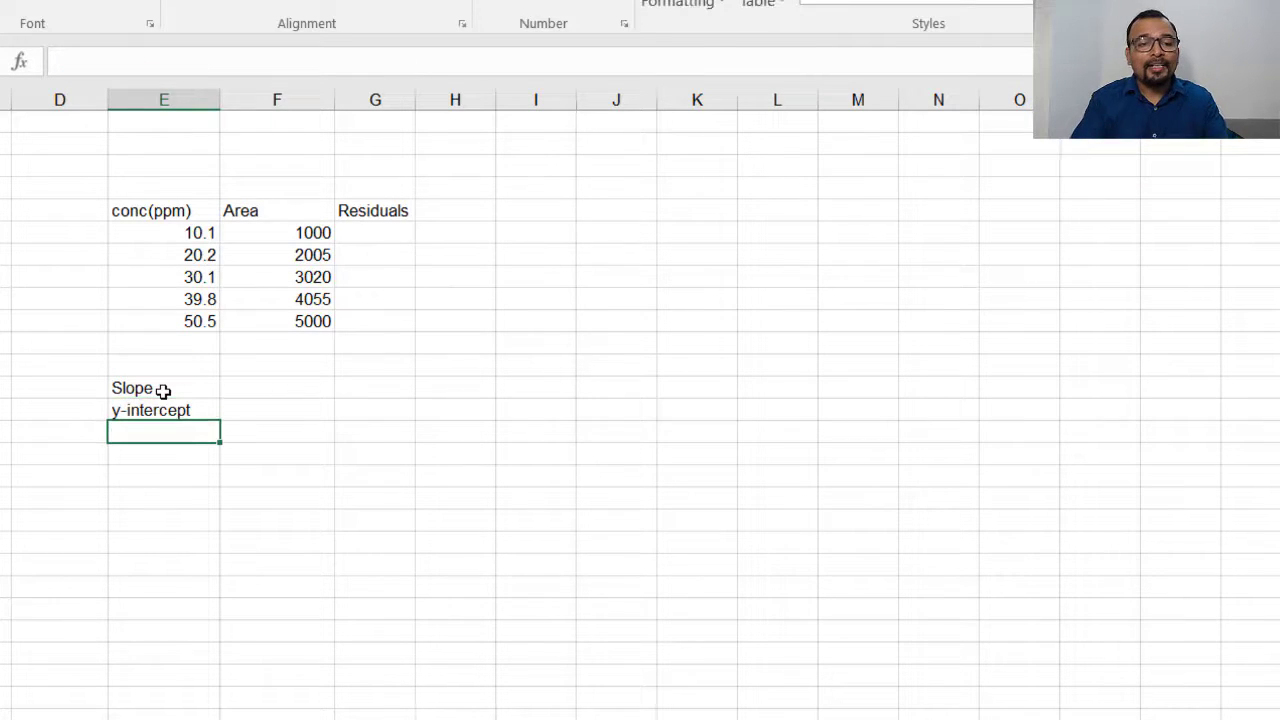
pyautogui.click(277, 392)
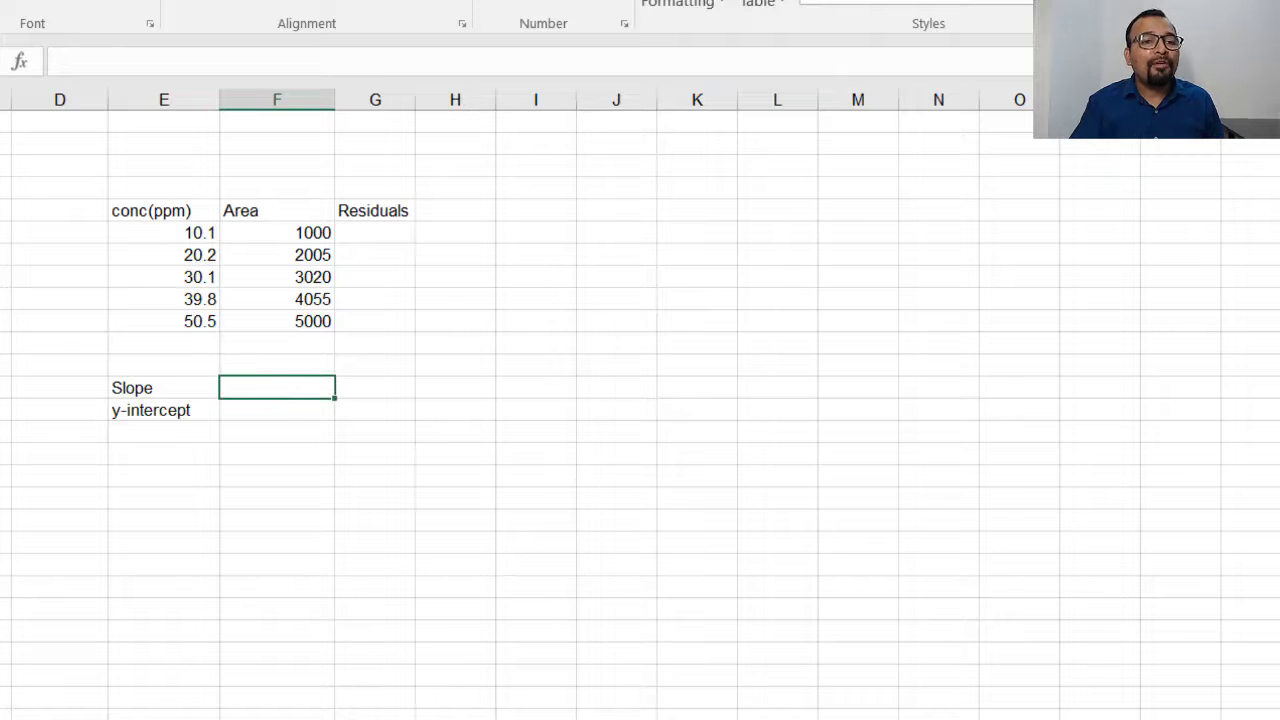
# Step: Insert SLOPE(F6:F10,E6:E10) beside the Slope label, giving 100.0551449
pyautogui.click(22, 64)
pyautogui.click(635, 499)
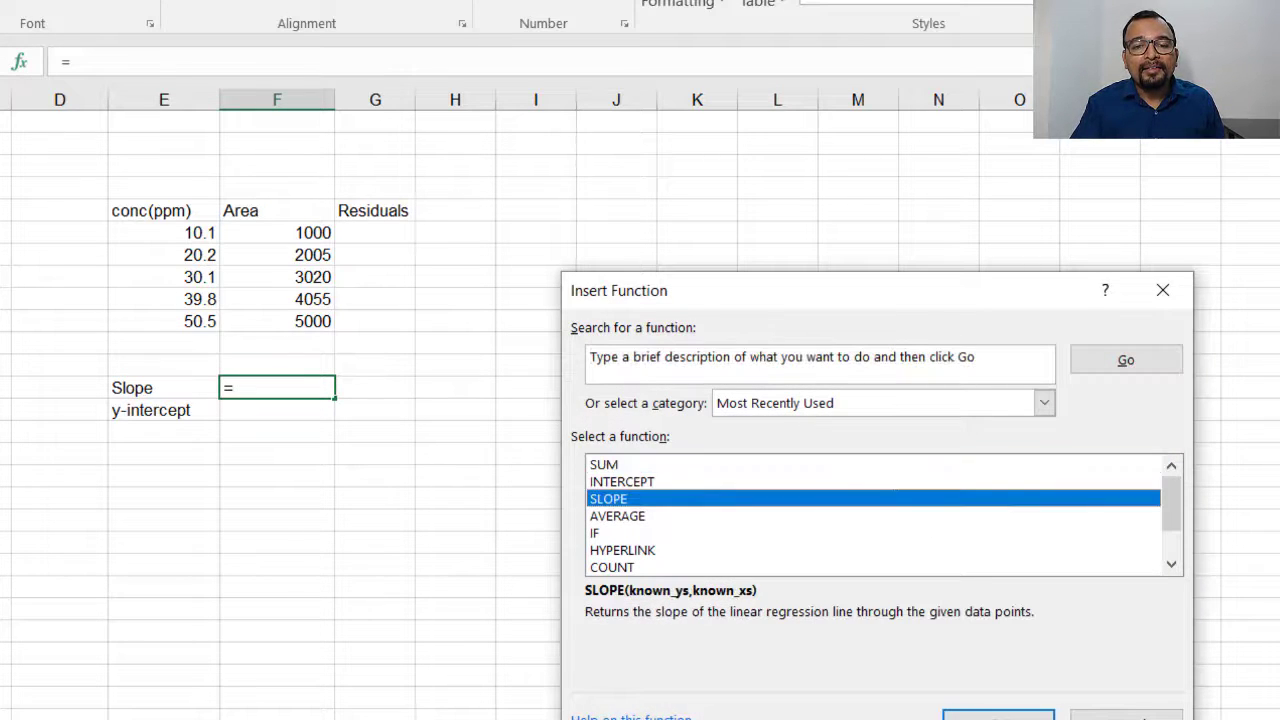
pyautogui.click(998, 716)
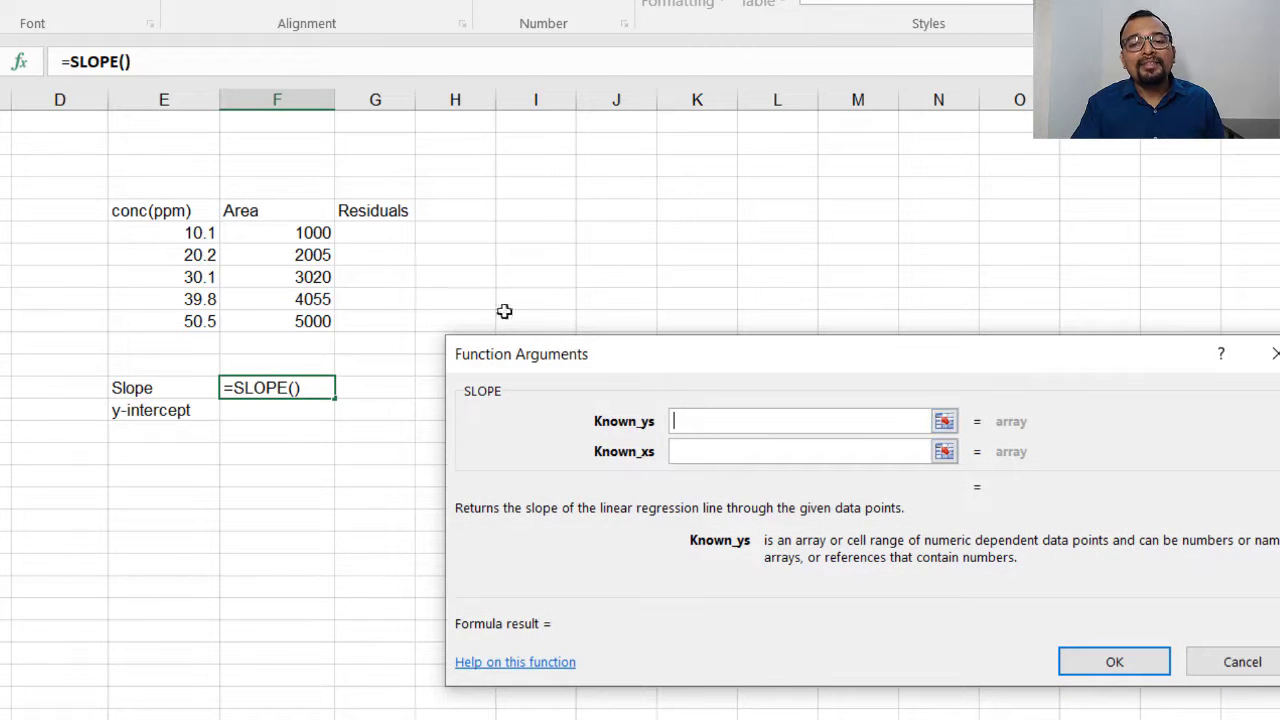
pyautogui.click(201, 232)
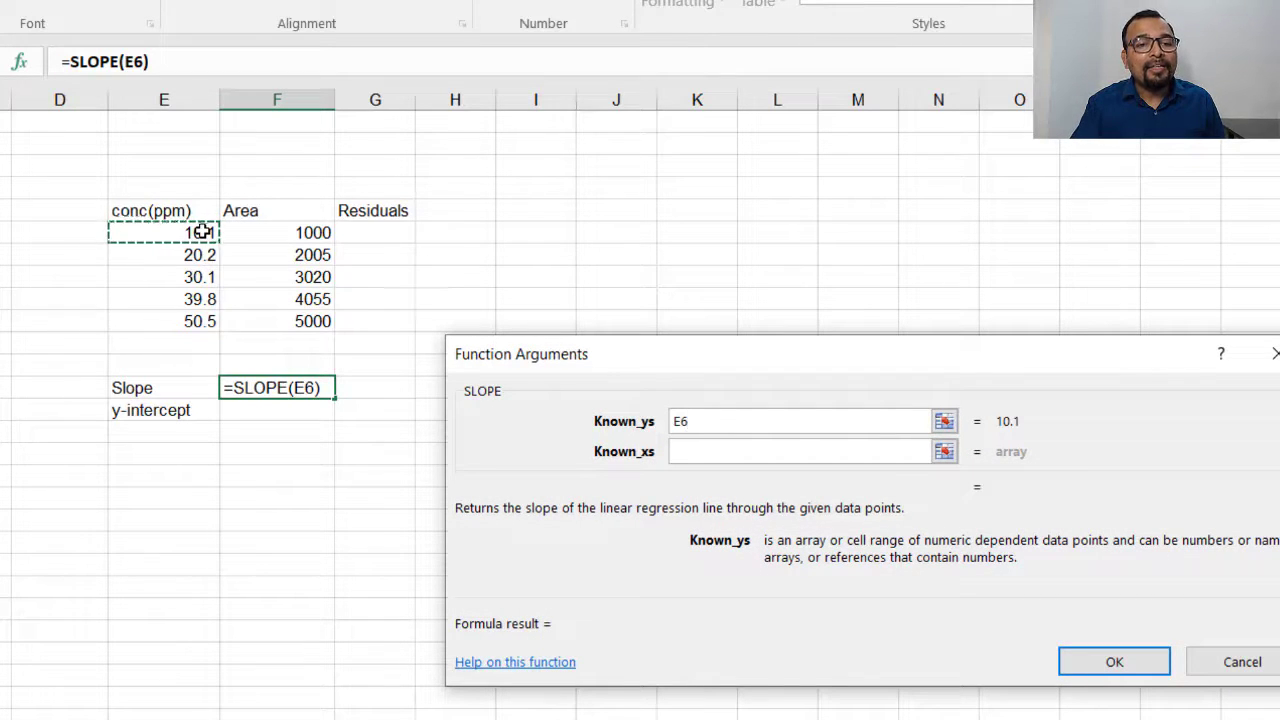
pyautogui.moveTo(201, 232); pyautogui.dragTo(203, 323)
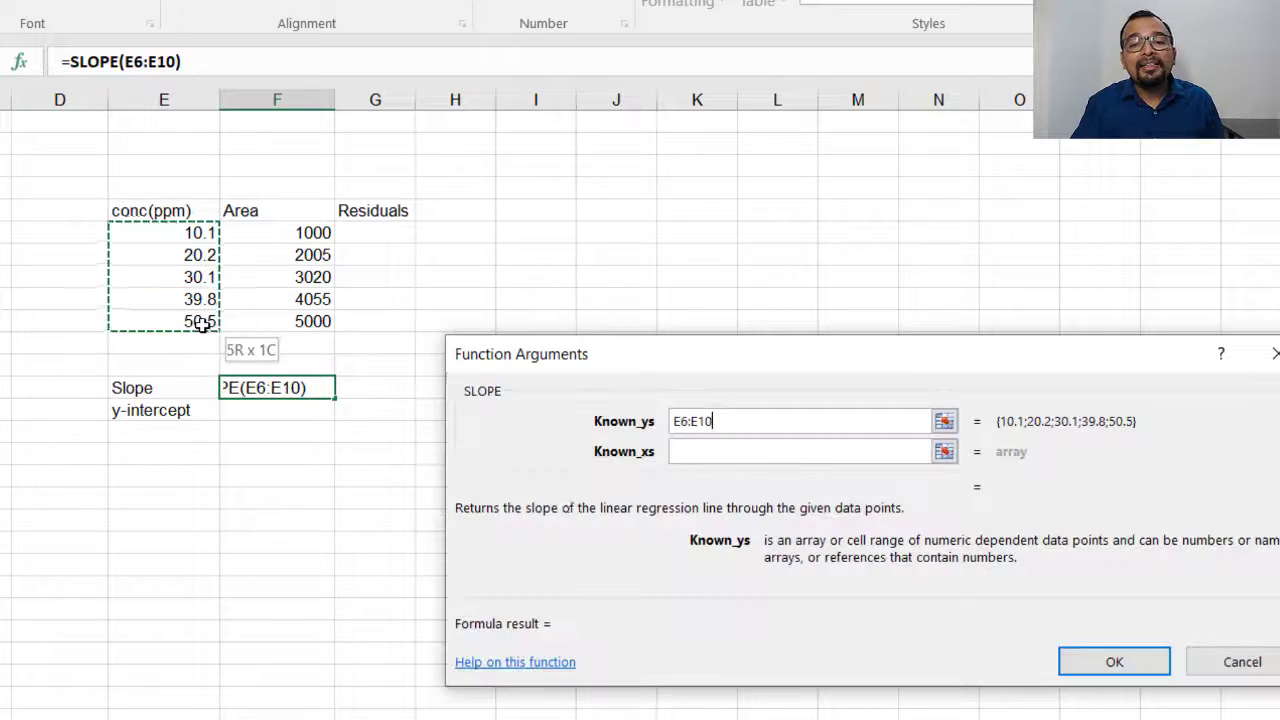
pyautogui.click(722, 456)
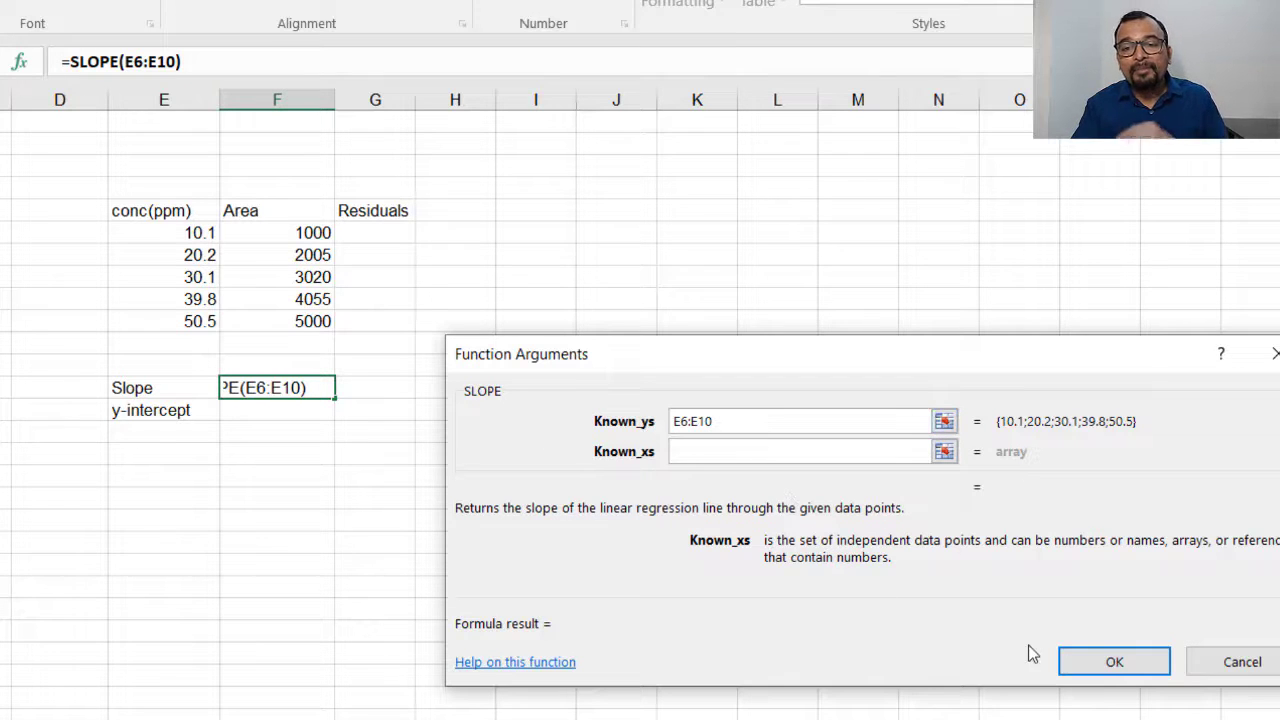
pyautogui.click(733, 421)
pyautogui.moveTo(733, 421); pyautogui.dragTo(640, 405)
pyautogui.press('BackSpace')
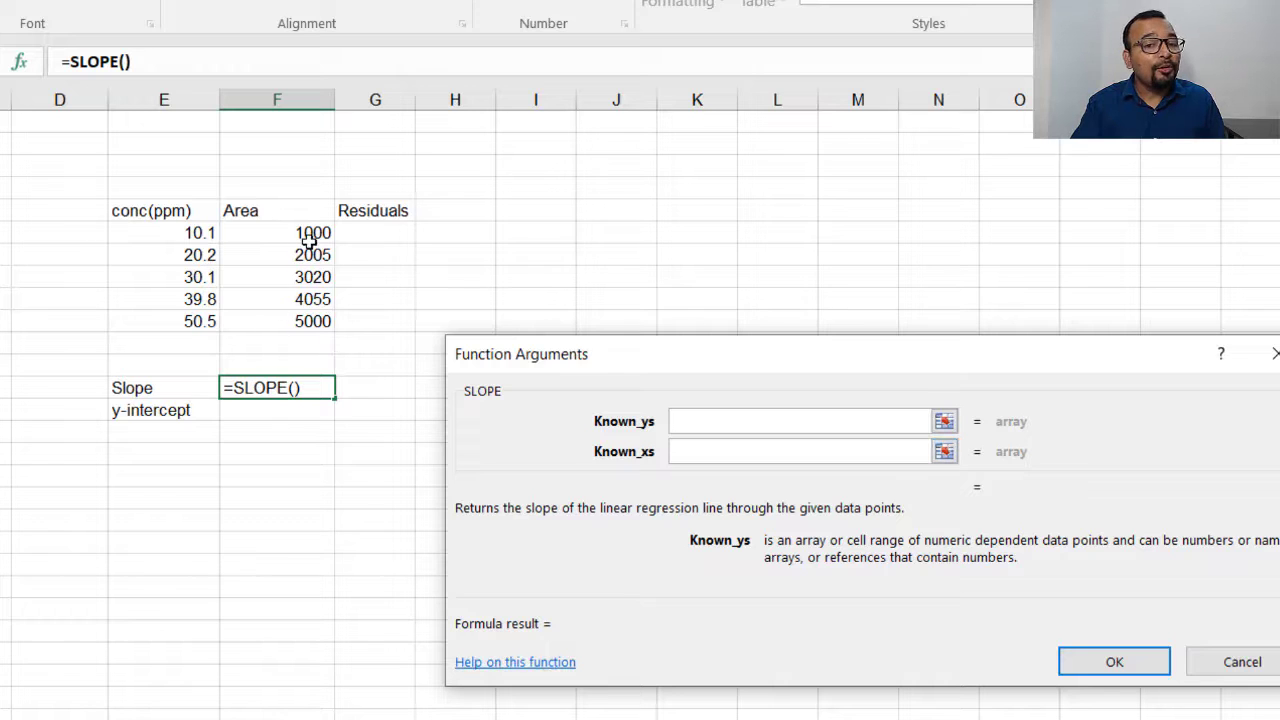
pyautogui.moveTo(313, 233); pyautogui.dragTo(308, 320)
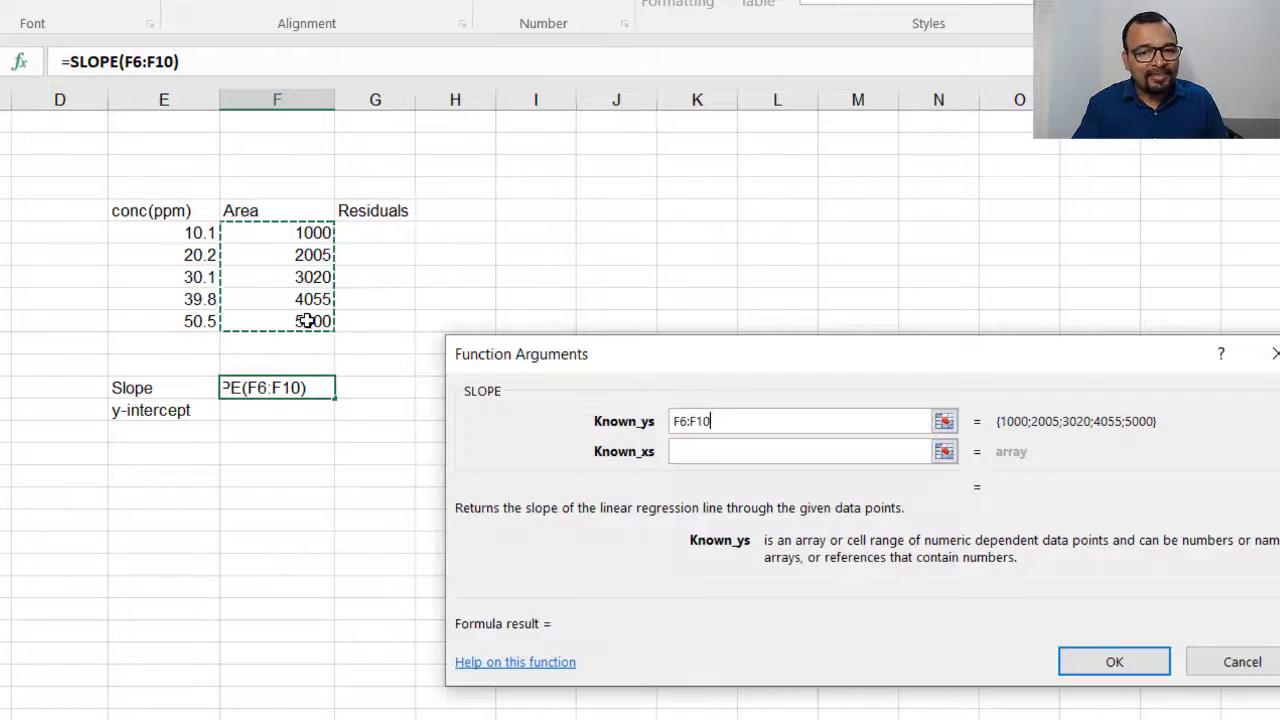
pyautogui.click(724, 451)
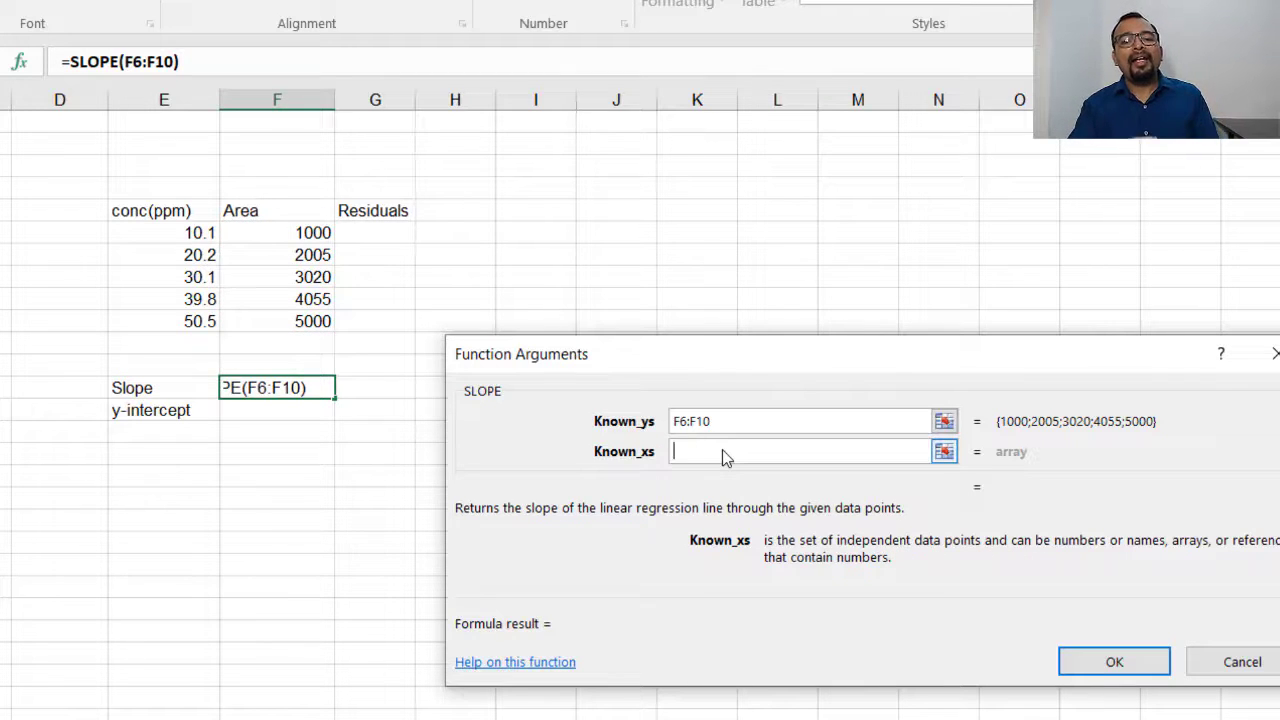
pyautogui.moveTo(205, 236); pyautogui.dragTo(204, 320)
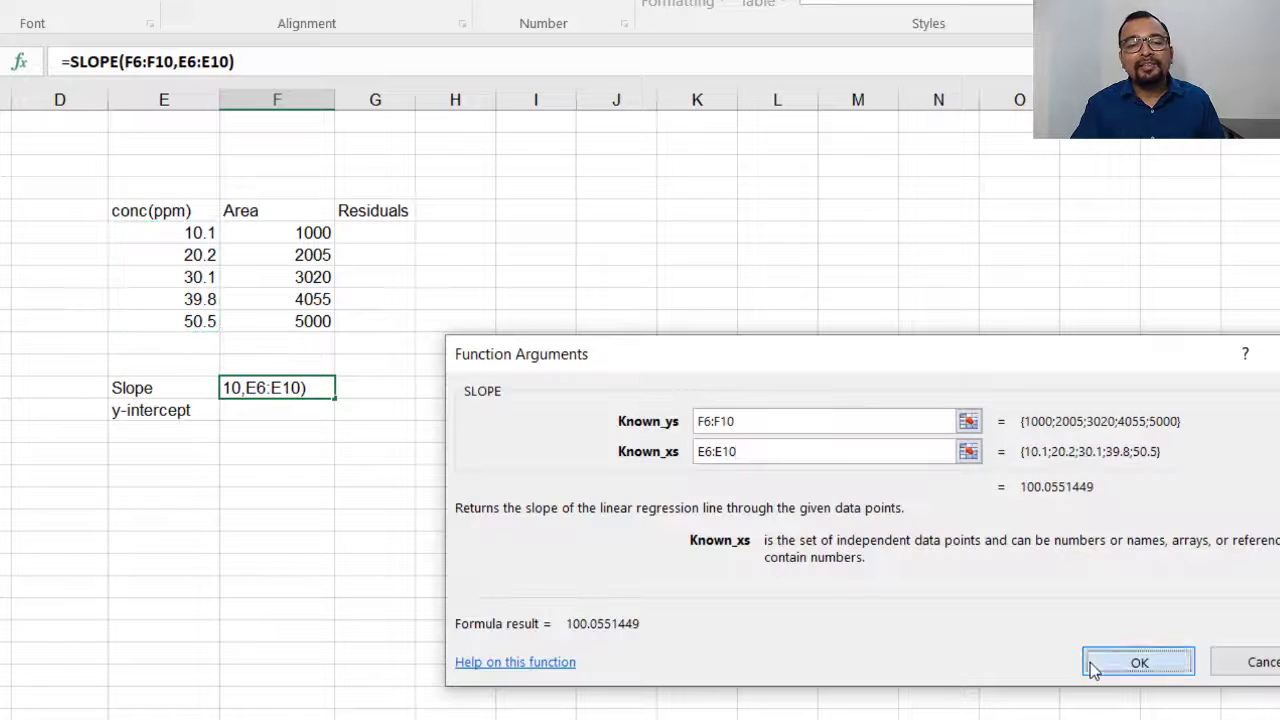
pyautogui.click(1100, 662)
pyautogui.click(276, 407)
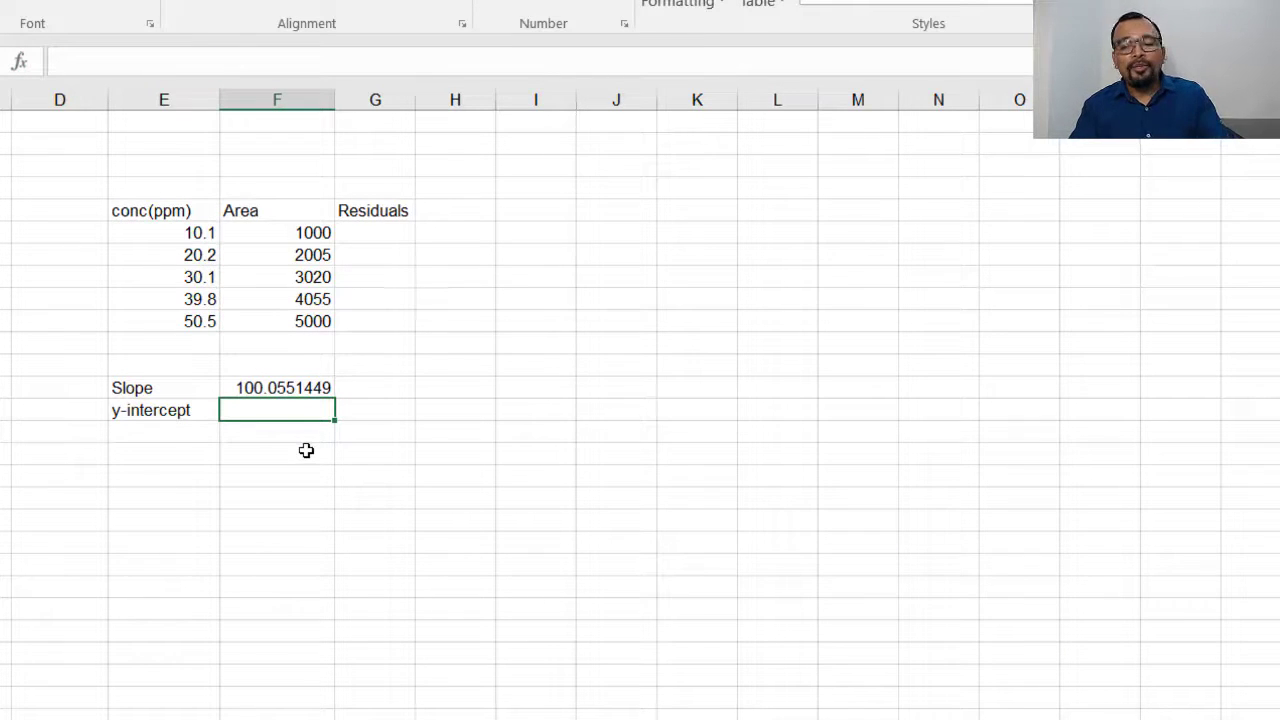
# Step: Insert INTERCEPT(F6:F10,E6:E10) beside the y-intercept label, giving 0.33793139
pyautogui.click(20, 62)
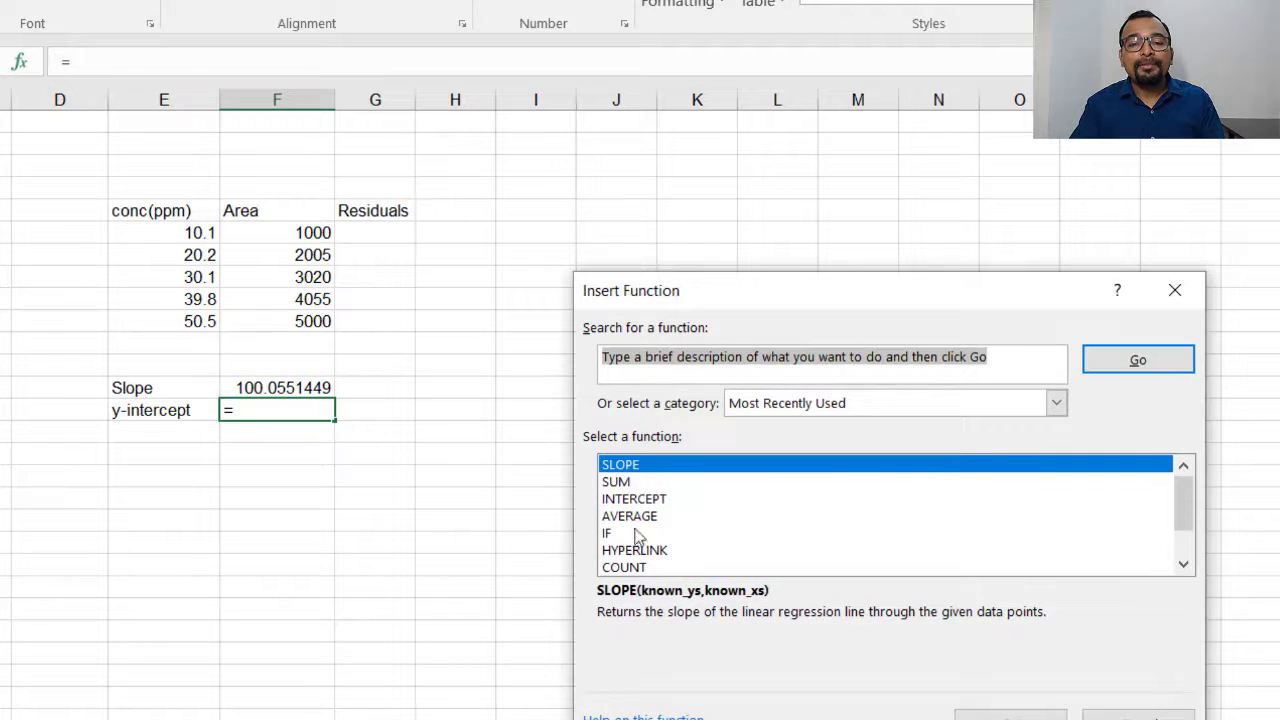
pyautogui.click(636, 498)
pyautogui.click(1010, 716)
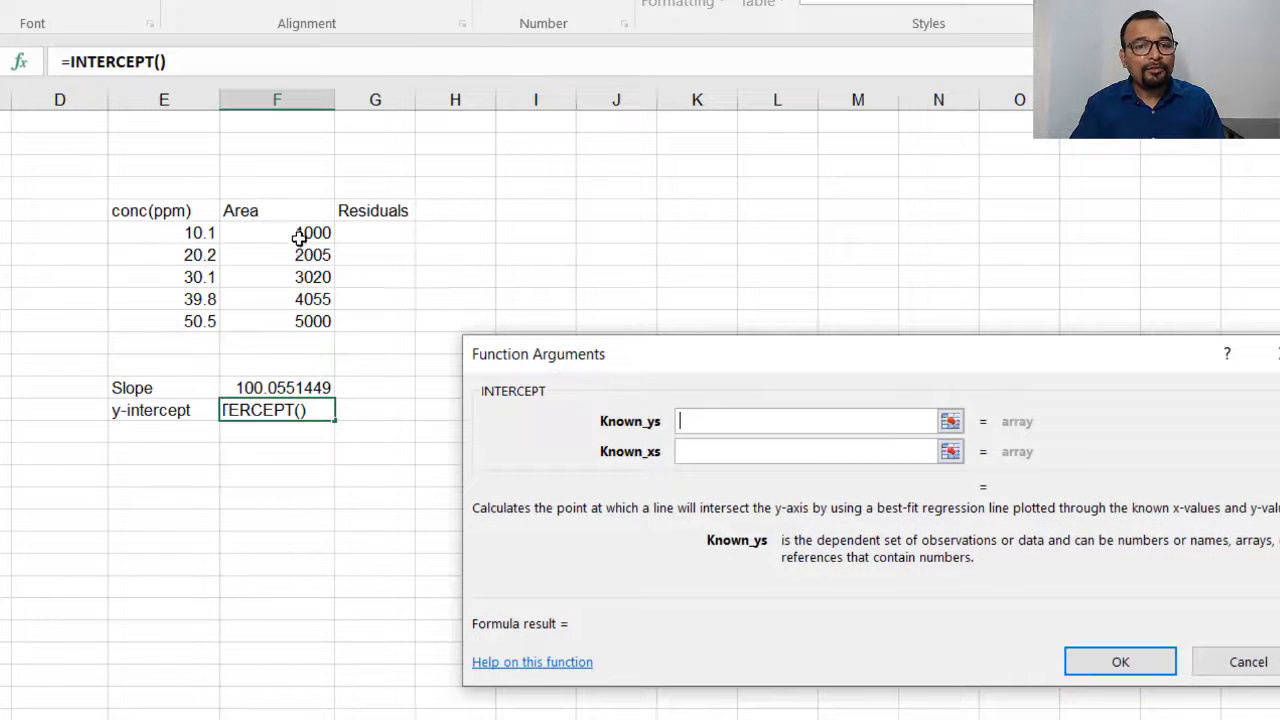
pyautogui.moveTo(305, 234); pyautogui.dragTo(323, 320)
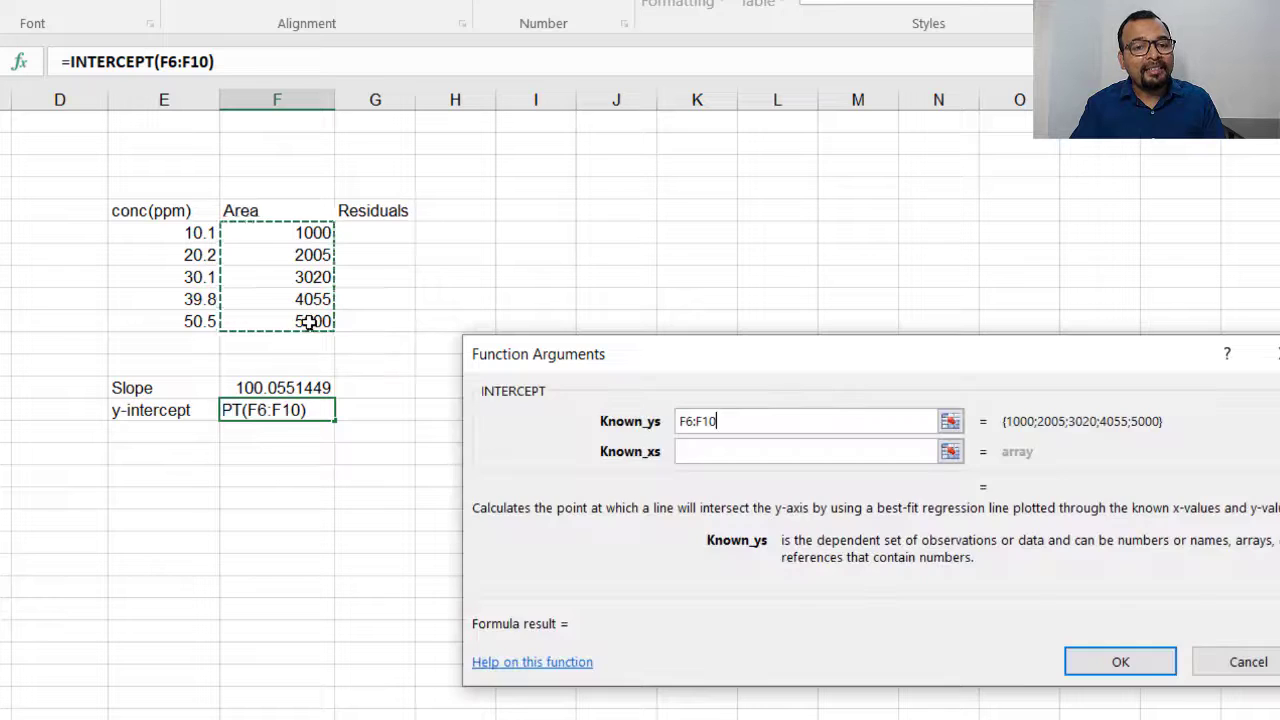
pyautogui.click(720, 452)
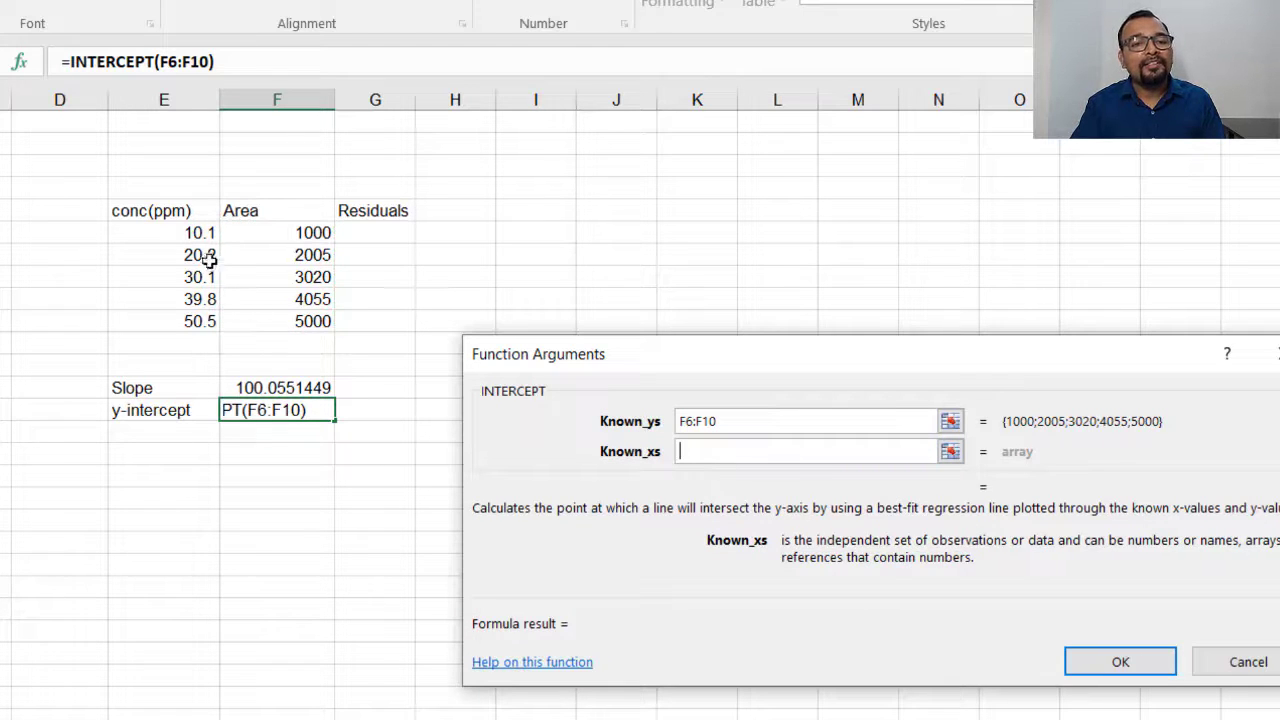
pyautogui.moveTo(200, 234); pyautogui.dragTo(200, 318)
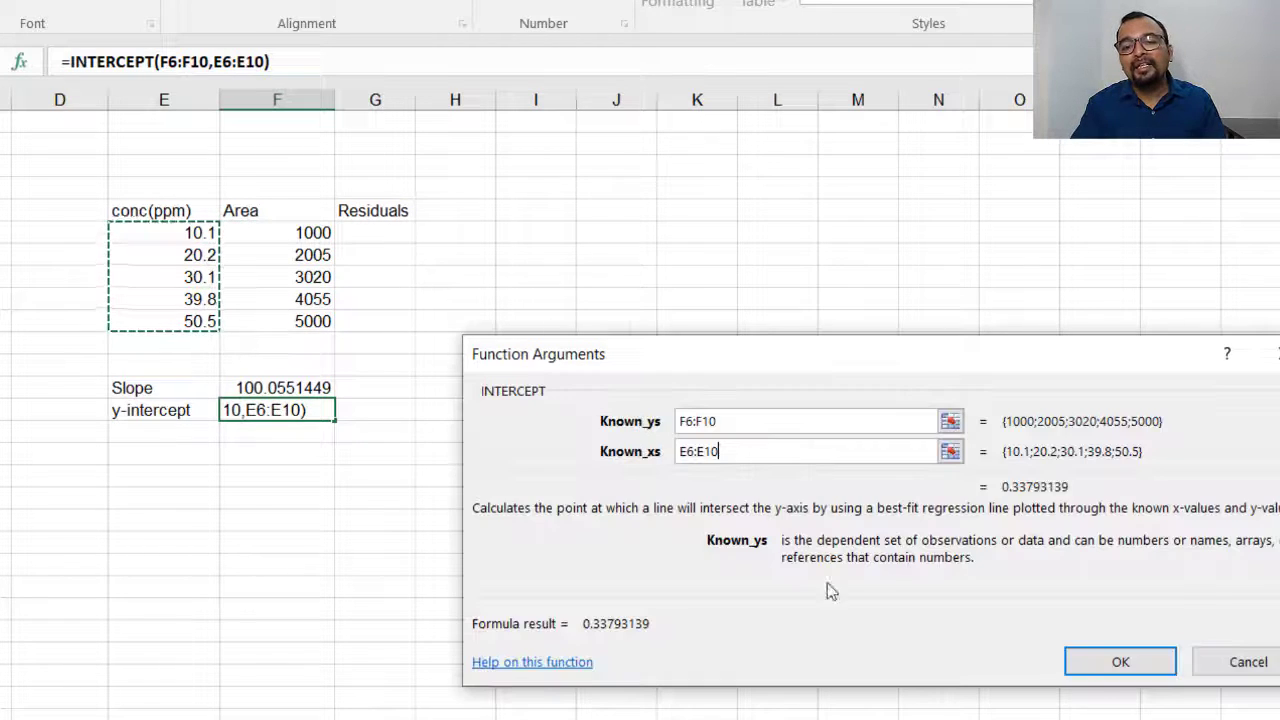
pyautogui.click(1119, 664)
pyautogui.click(455, 497)
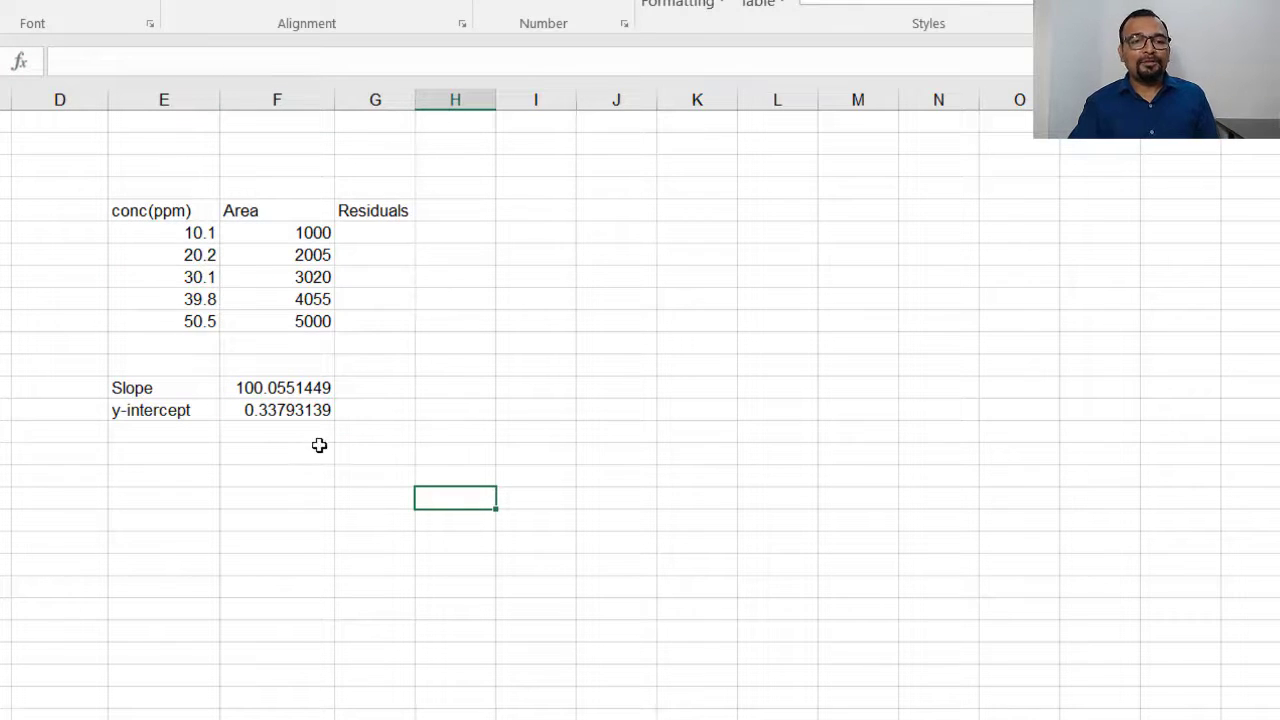
# Step: Enter =F6-(F13*E6+F14) in G6 for the first residual, giving -10.8949
pyautogui.click(369, 233)
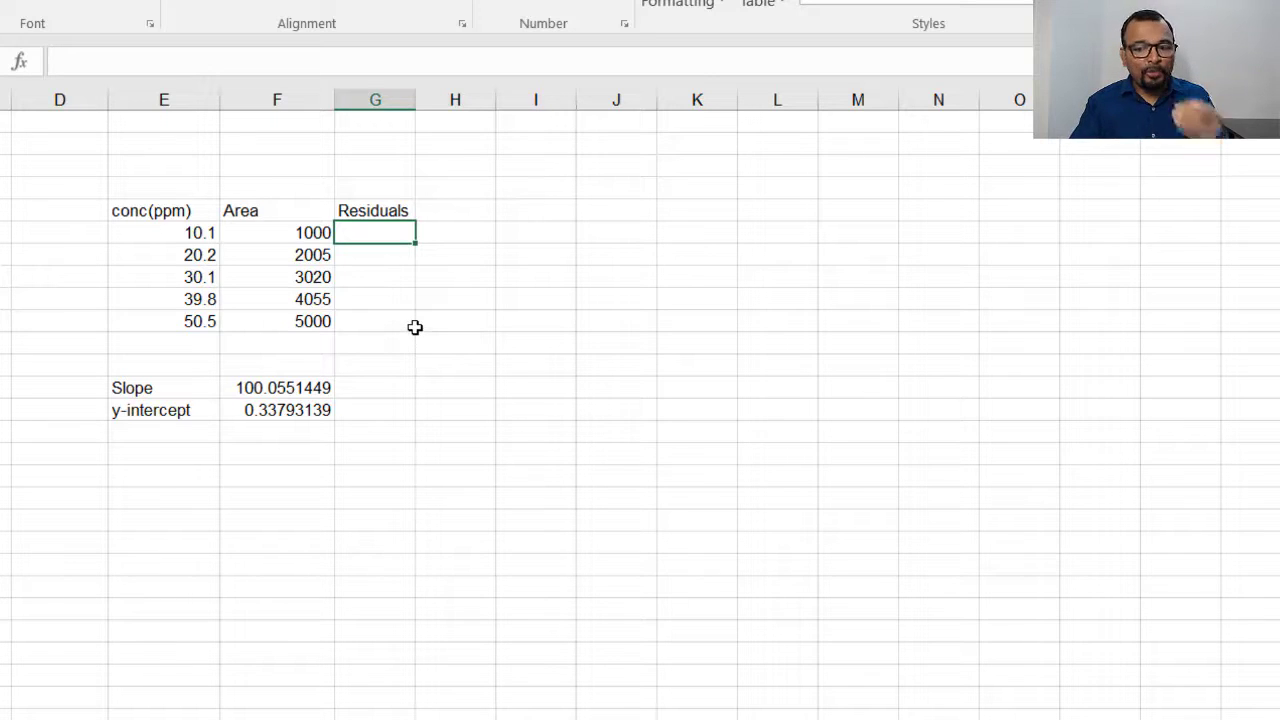
pyautogui.write('=')
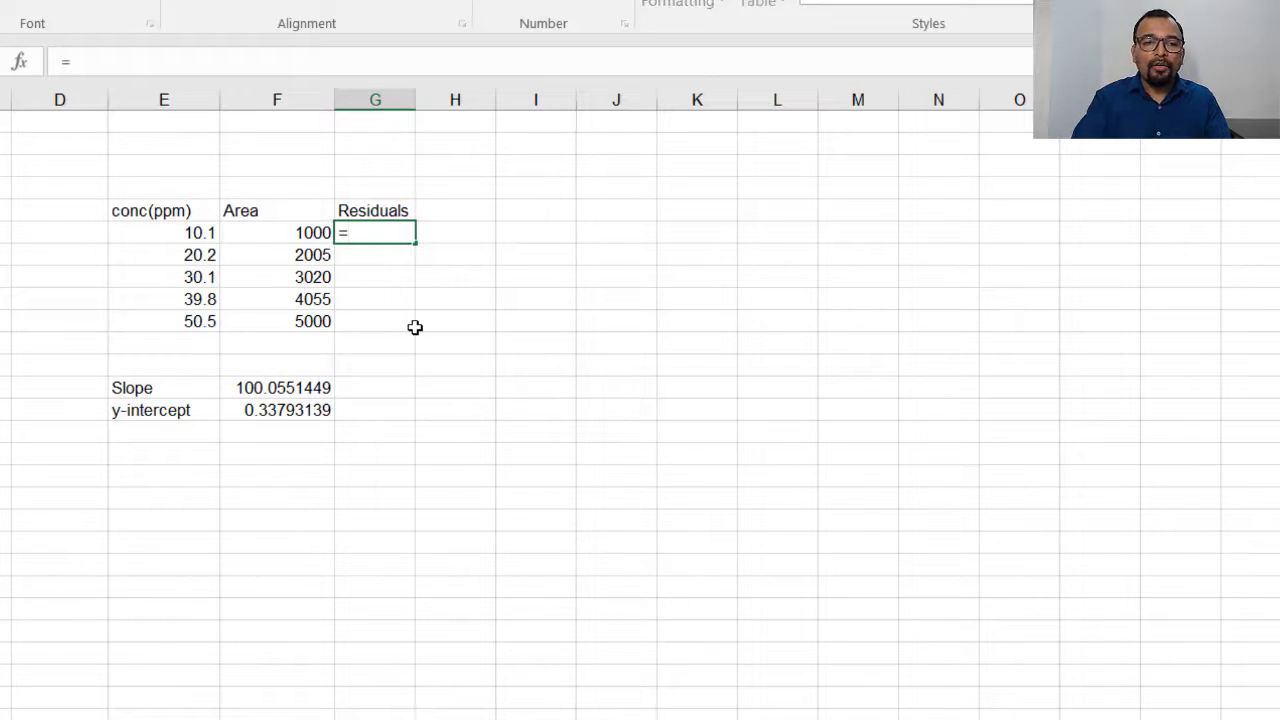
pyautogui.click(294, 240)
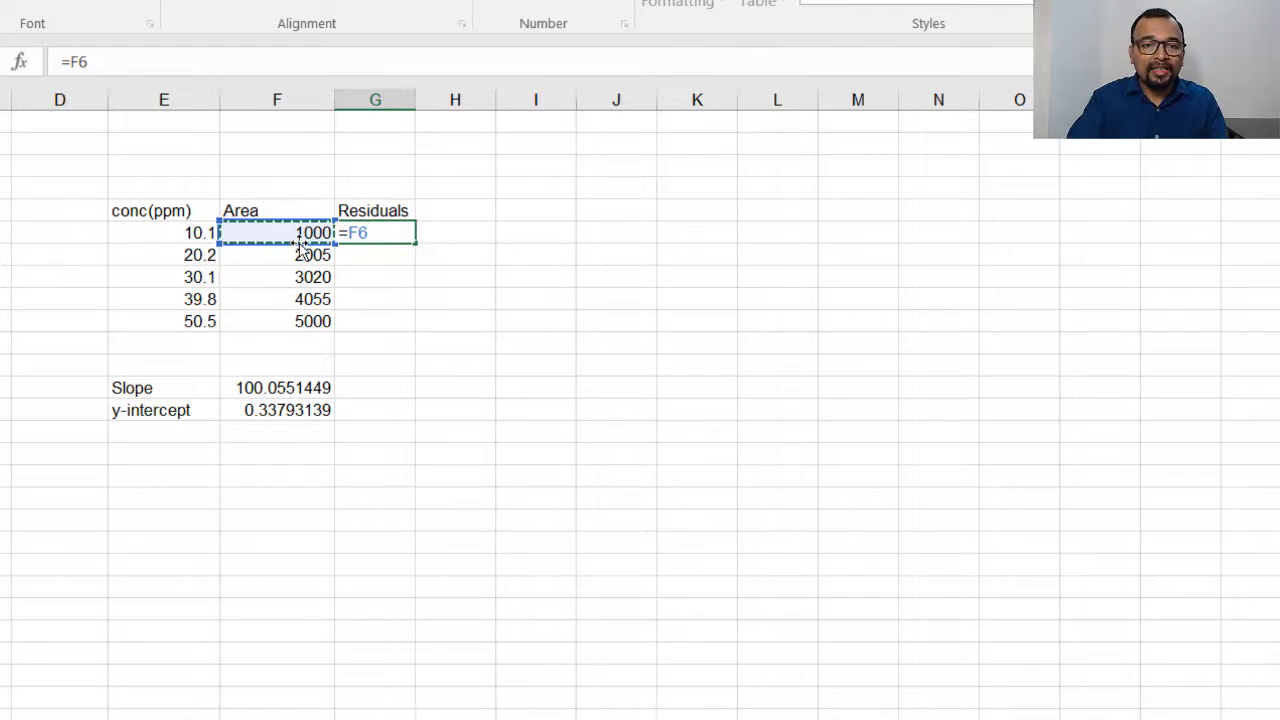
pyautogui.write('-(')
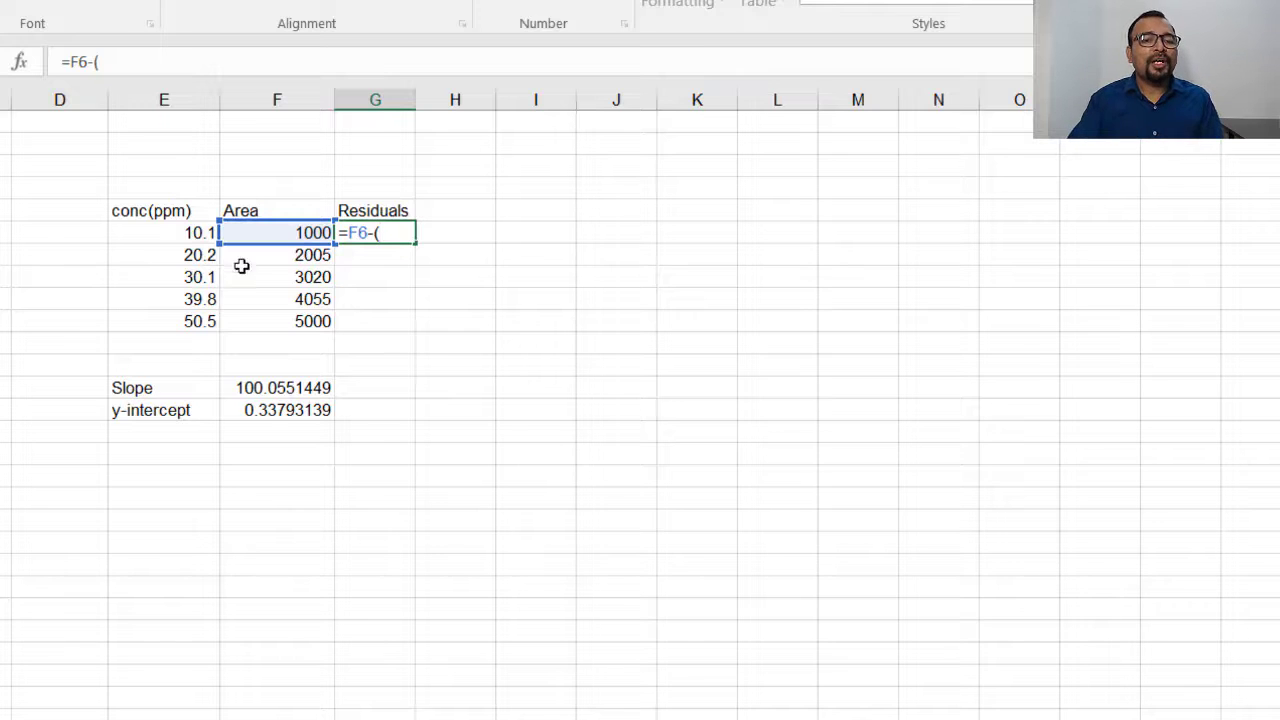
pyautogui.click(262, 389)
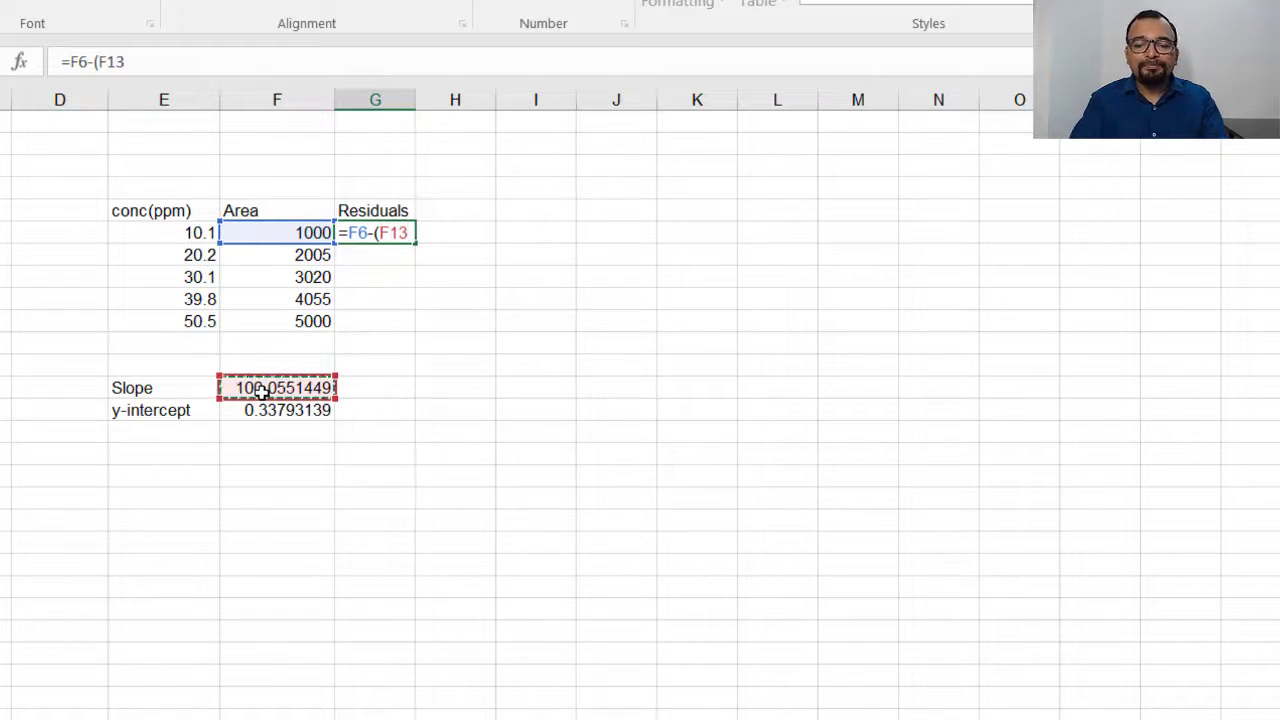
pyautogui.write('*')
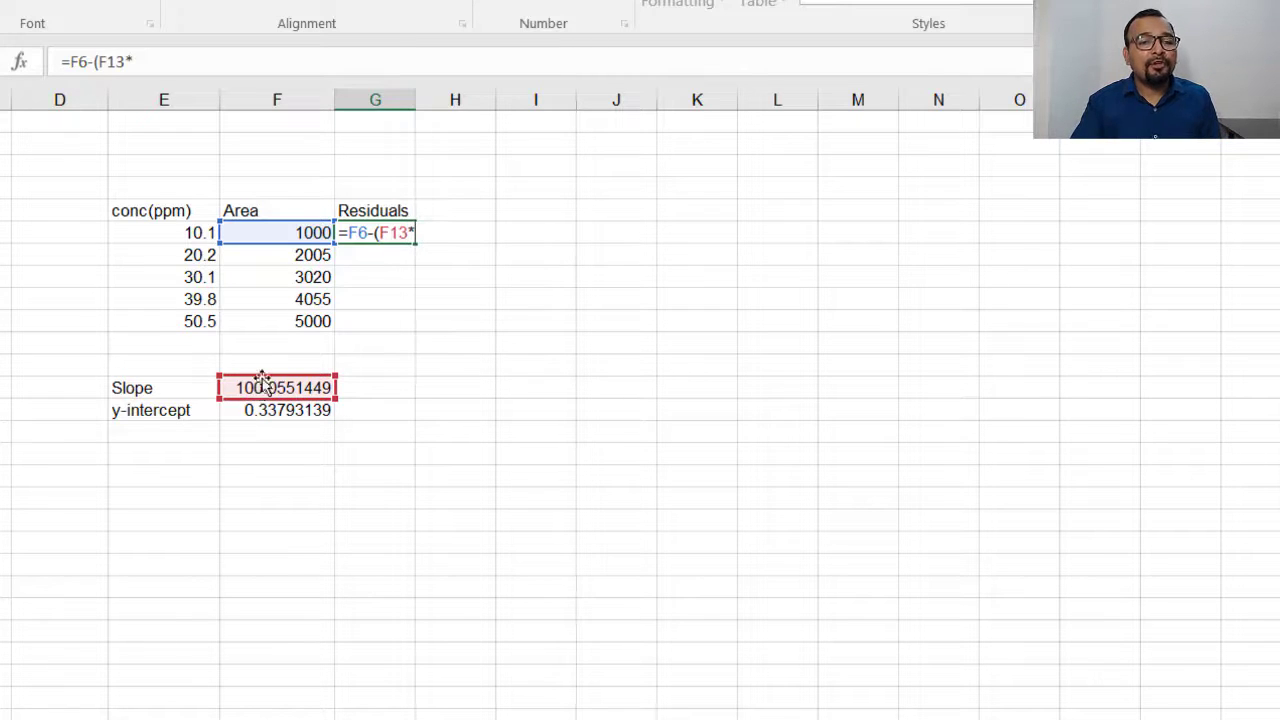
pyautogui.click(129, 239)
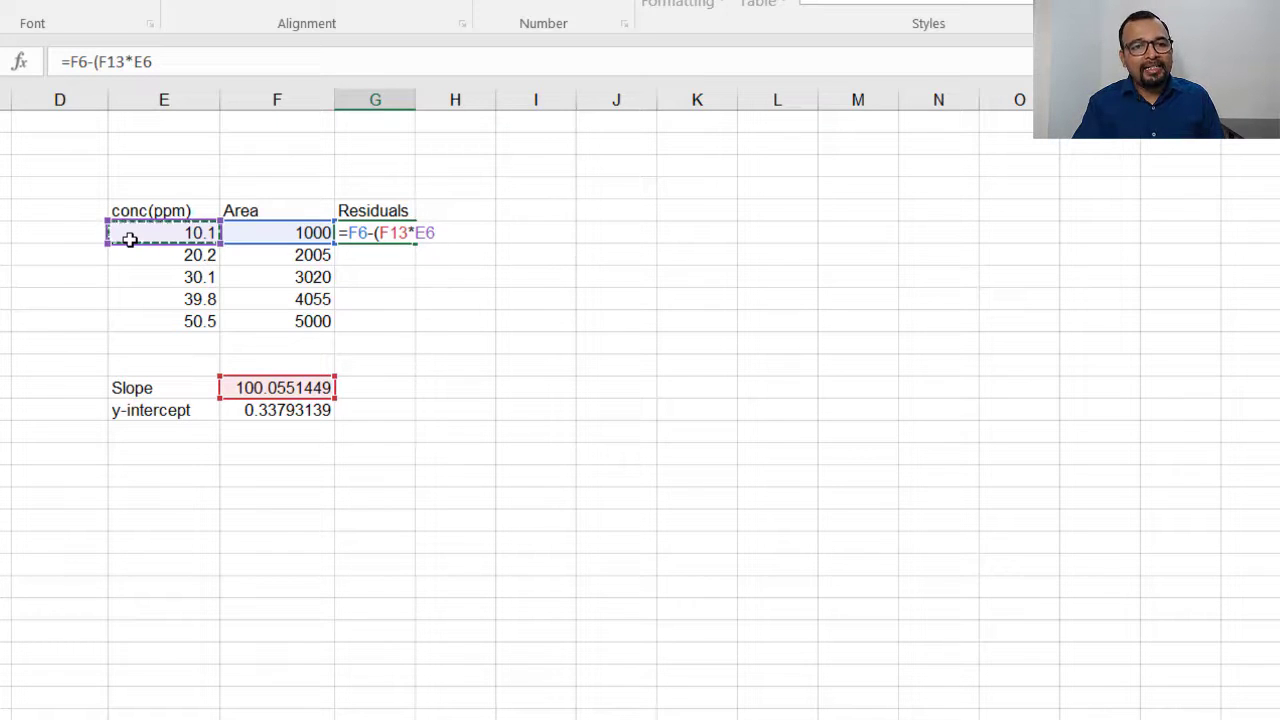
pyautogui.write('+')
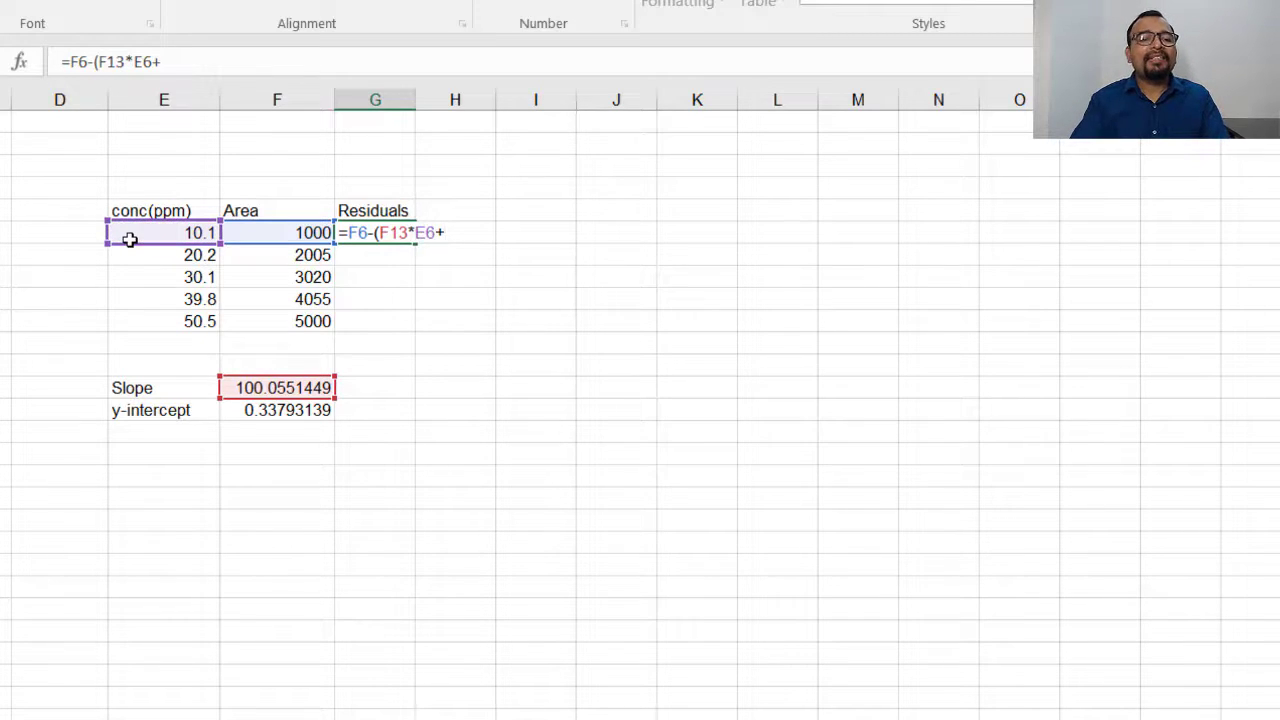
pyautogui.click(235, 412)
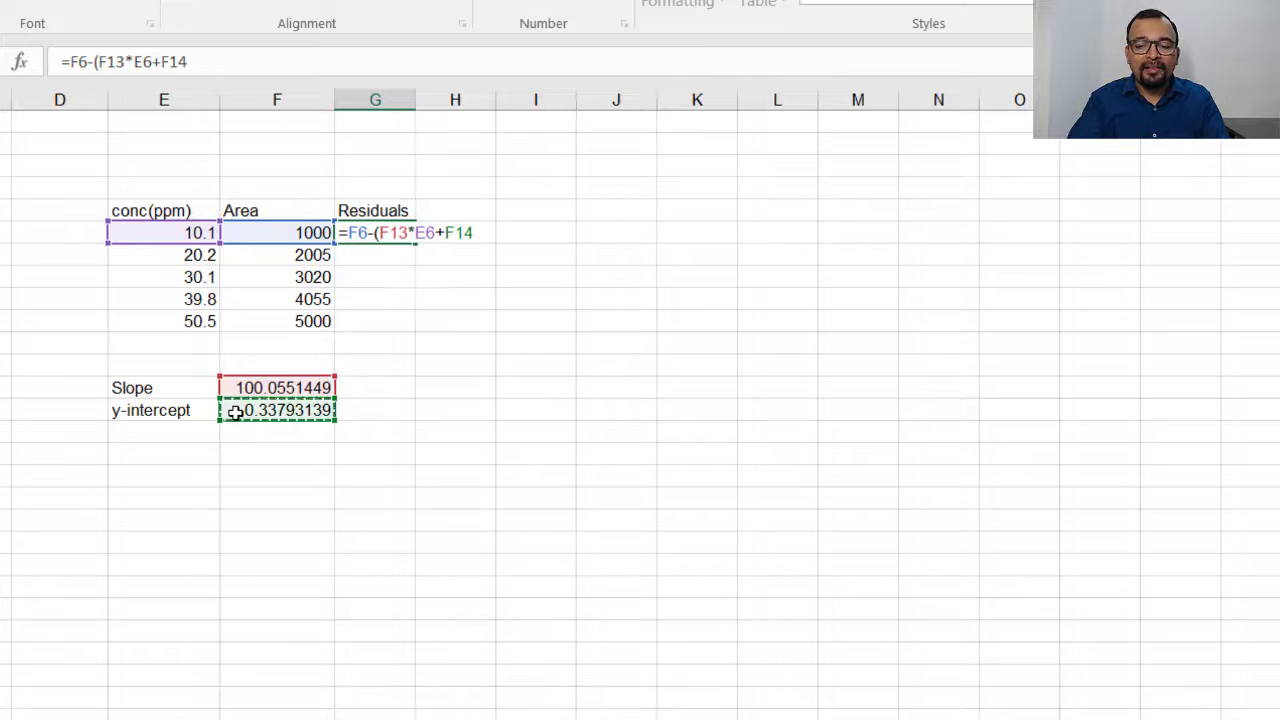
pyautogui.write(')')
pyautogui.press('Return')
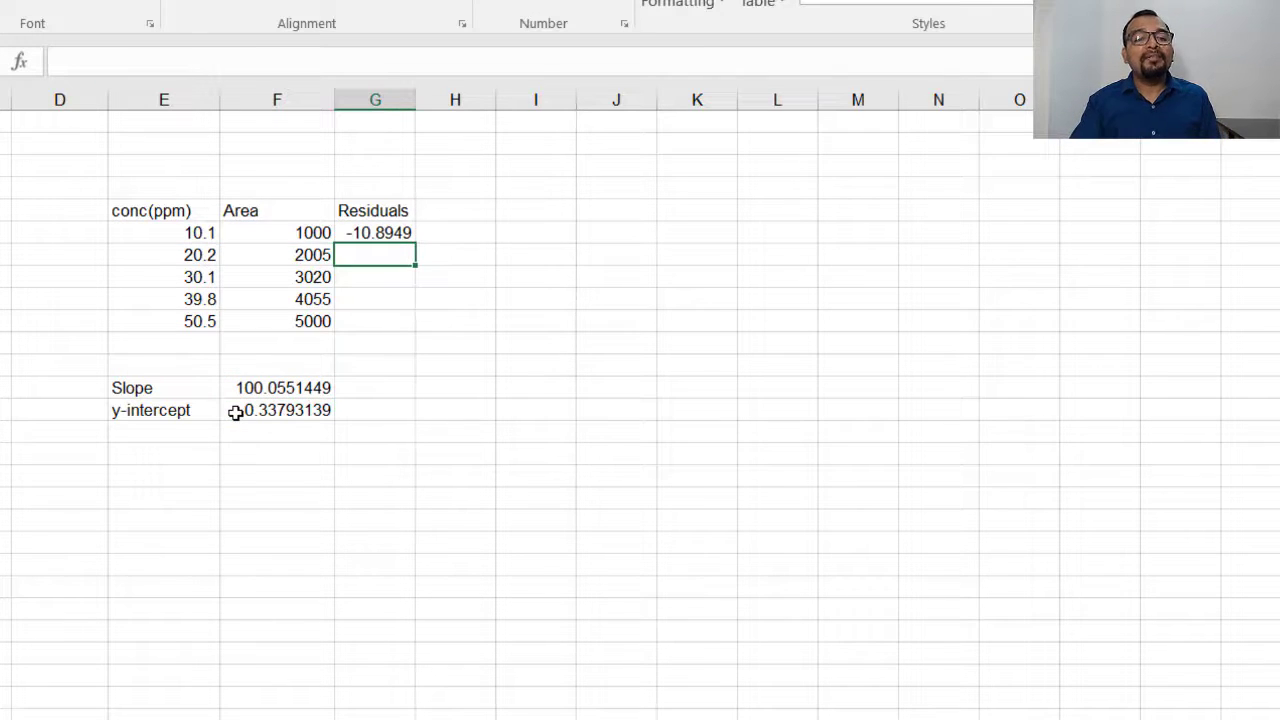
# Step: Review the first residual's formula in G6
pyautogui.click(380, 232)
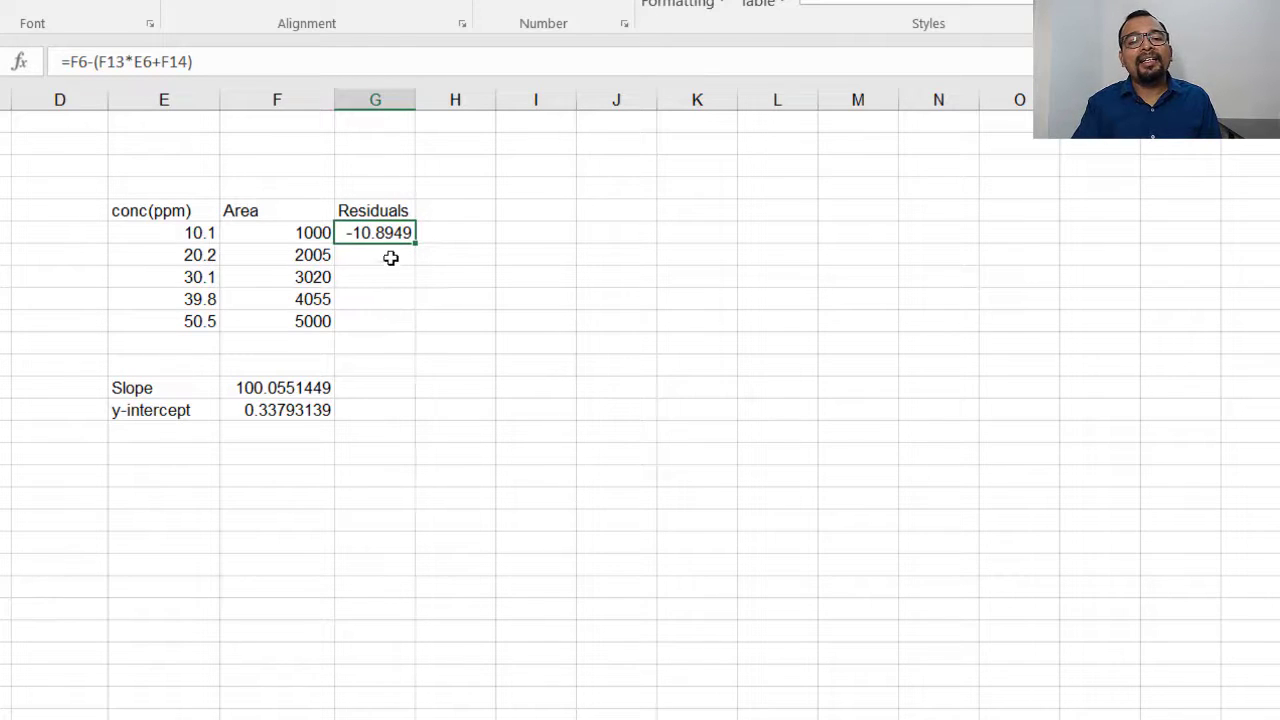
pyautogui.click(390, 258)
pyautogui.click(391, 232)
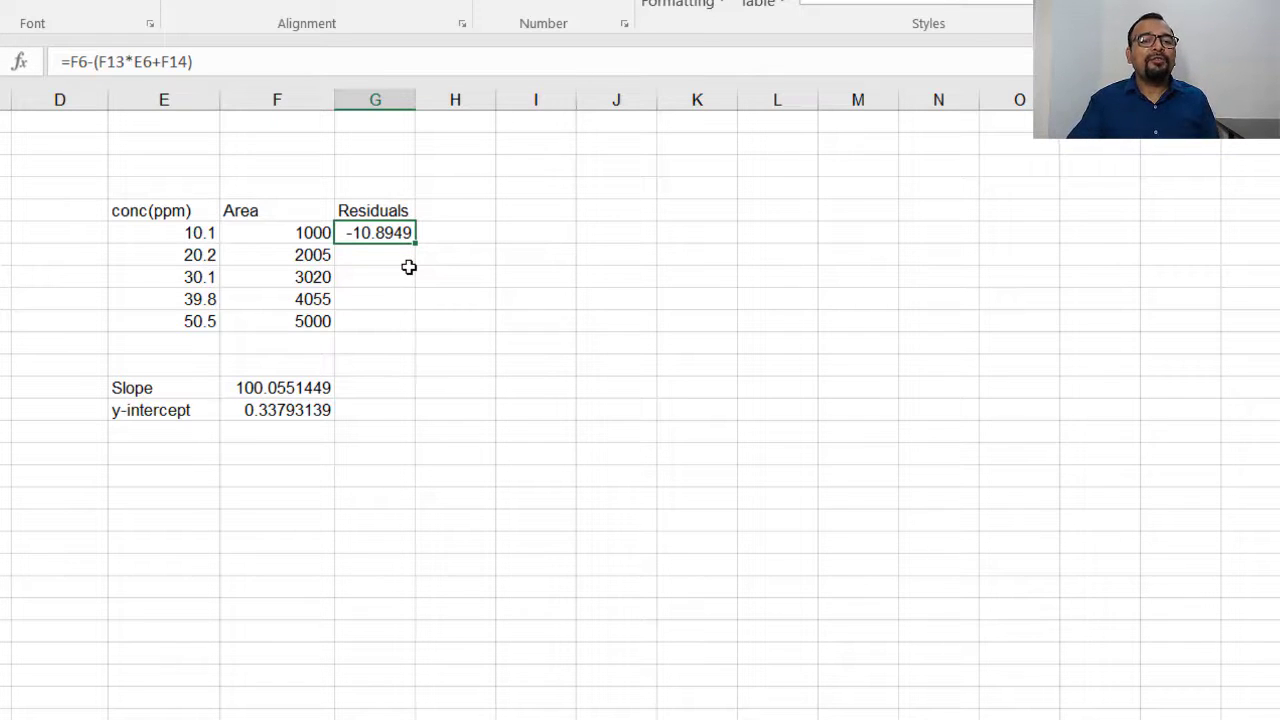
pyautogui.click(43, 232)
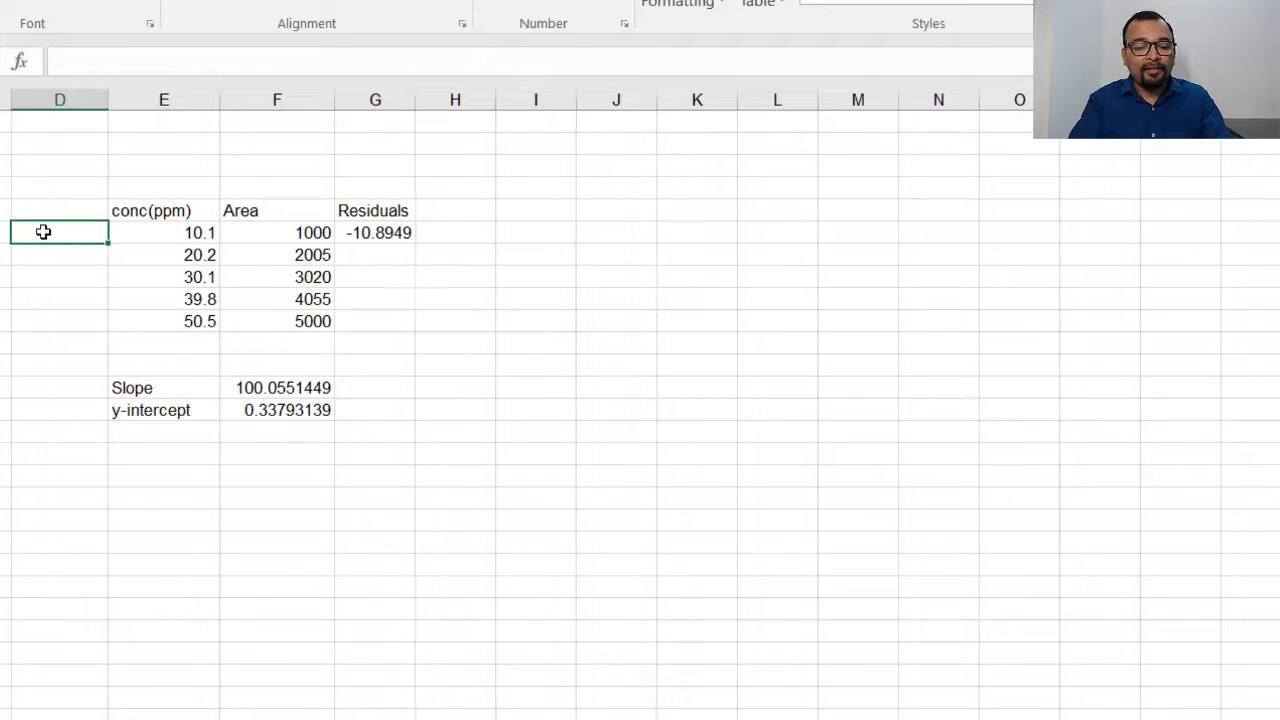
# Step: Label rows D6:D10 as L1, L2, L3, L4 and L5
pyautogui.write('l1')
pyautogui.press('BackSpace')
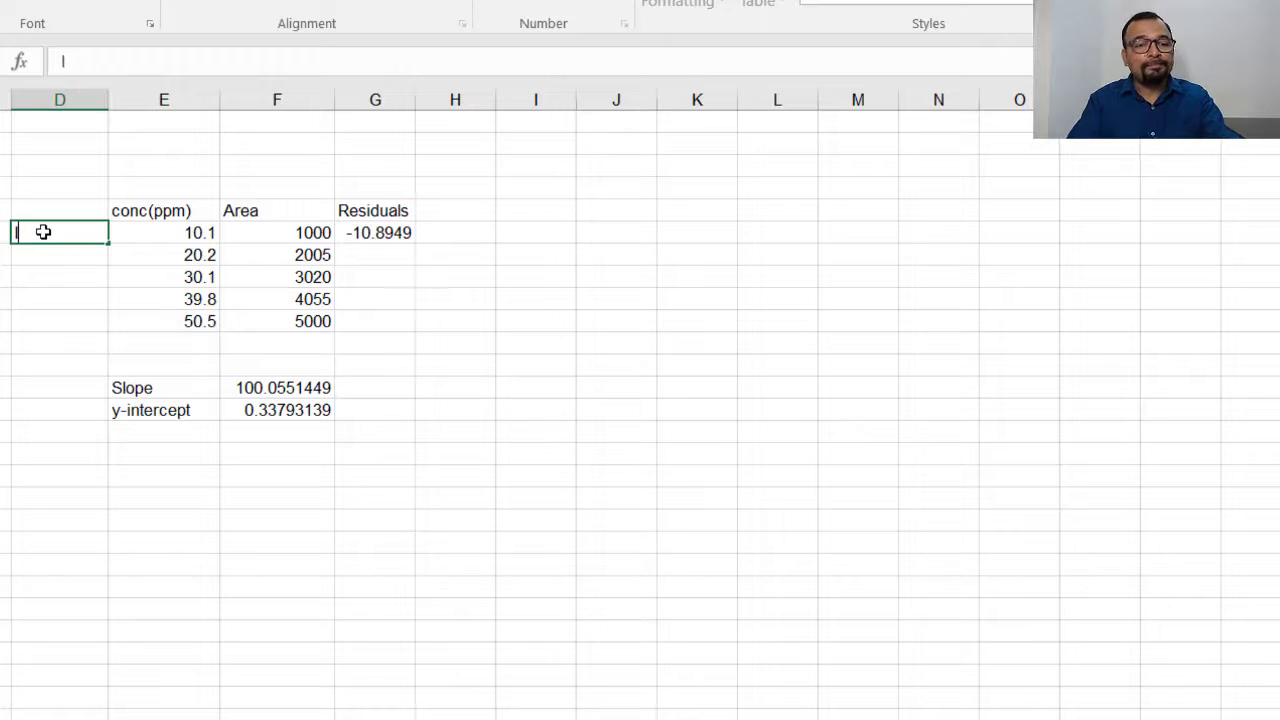
pyautogui.press('Return')
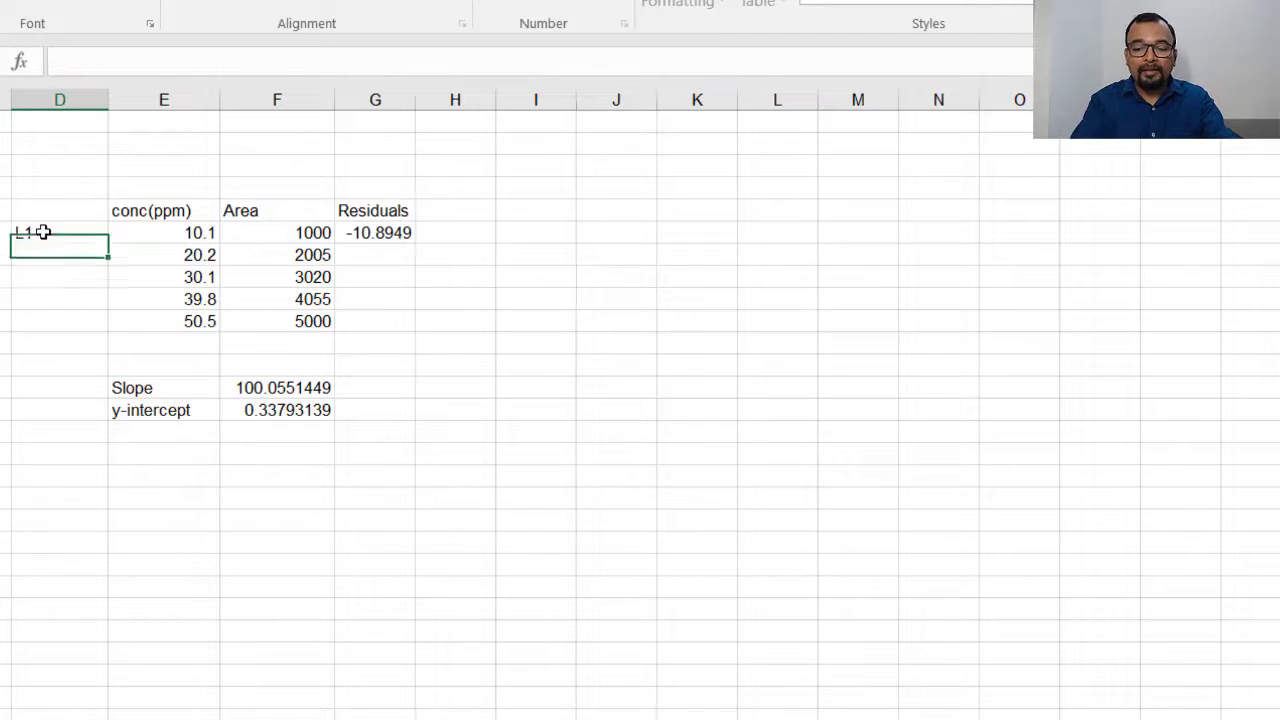
pyautogui.write('L2')
pyautogui.press('Return')
pyautogui.write('L3')
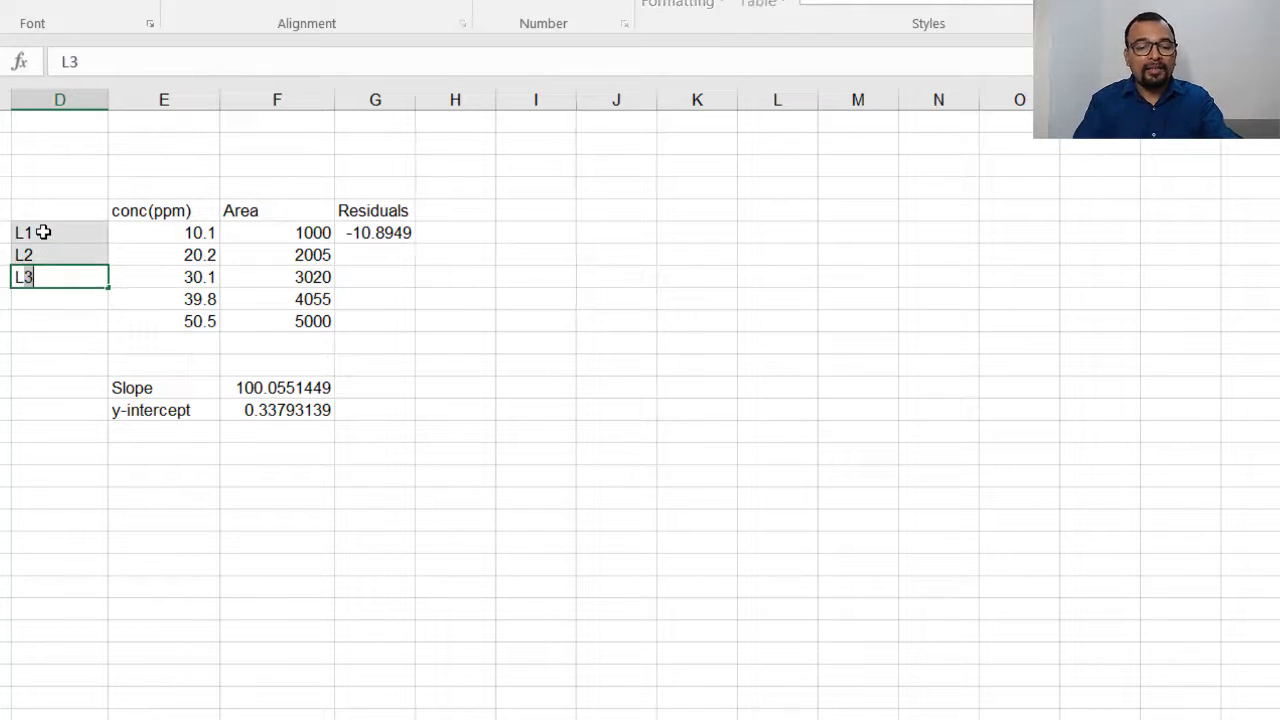
pyautogui.press('Return')
pyautogui.write('L4')
pyautogui.press('Return')
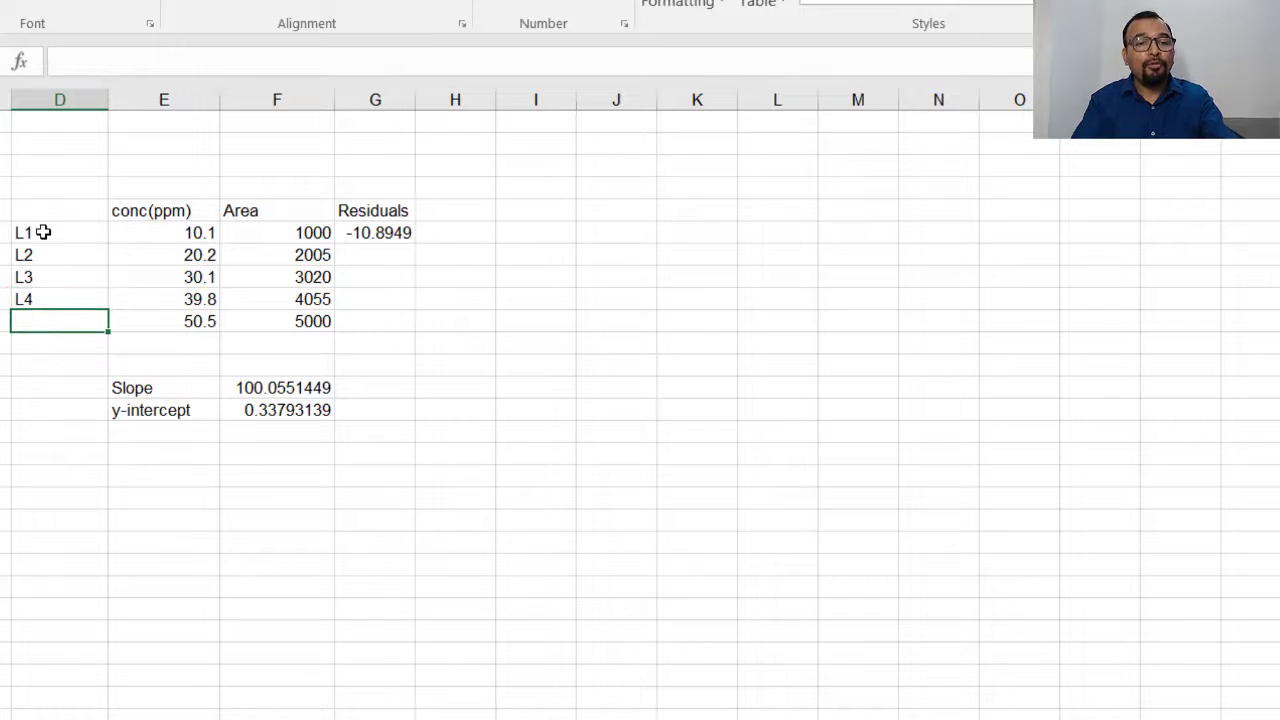
pyautogui.write('L5')
pyautogui.press('Return')
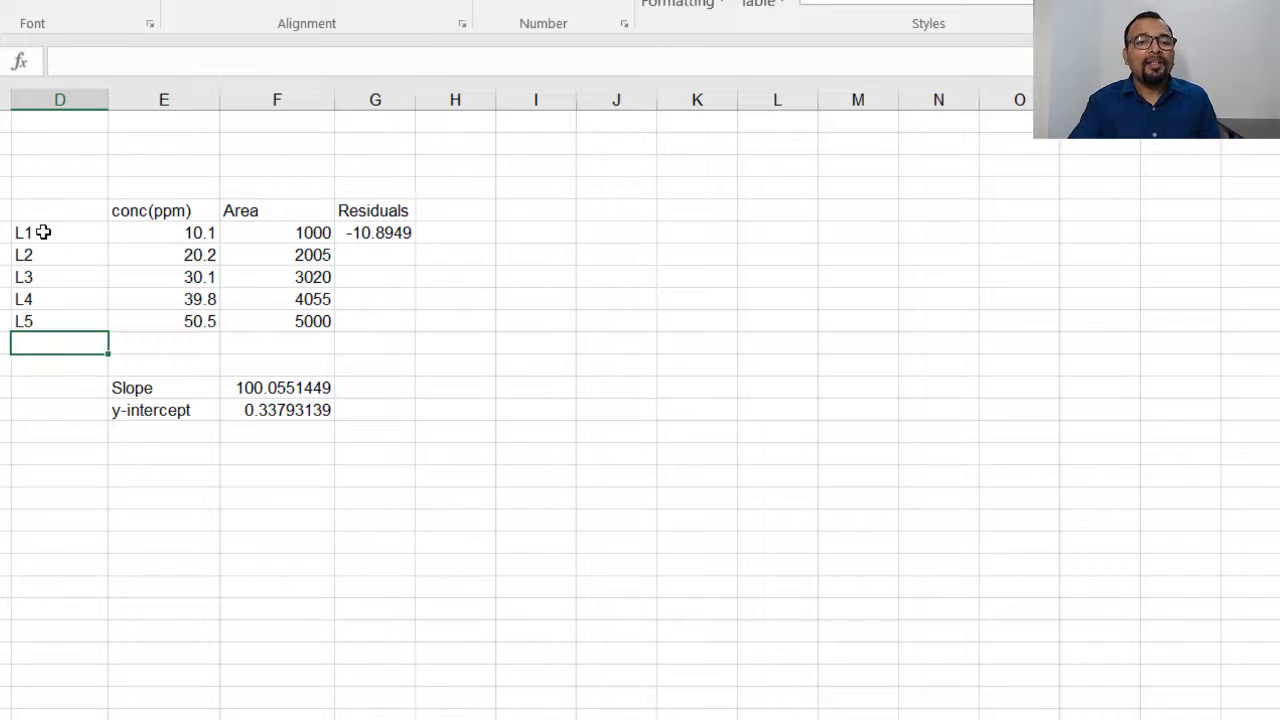
pyautogui.click(420, 232)
pyautogui.click(400, 232)
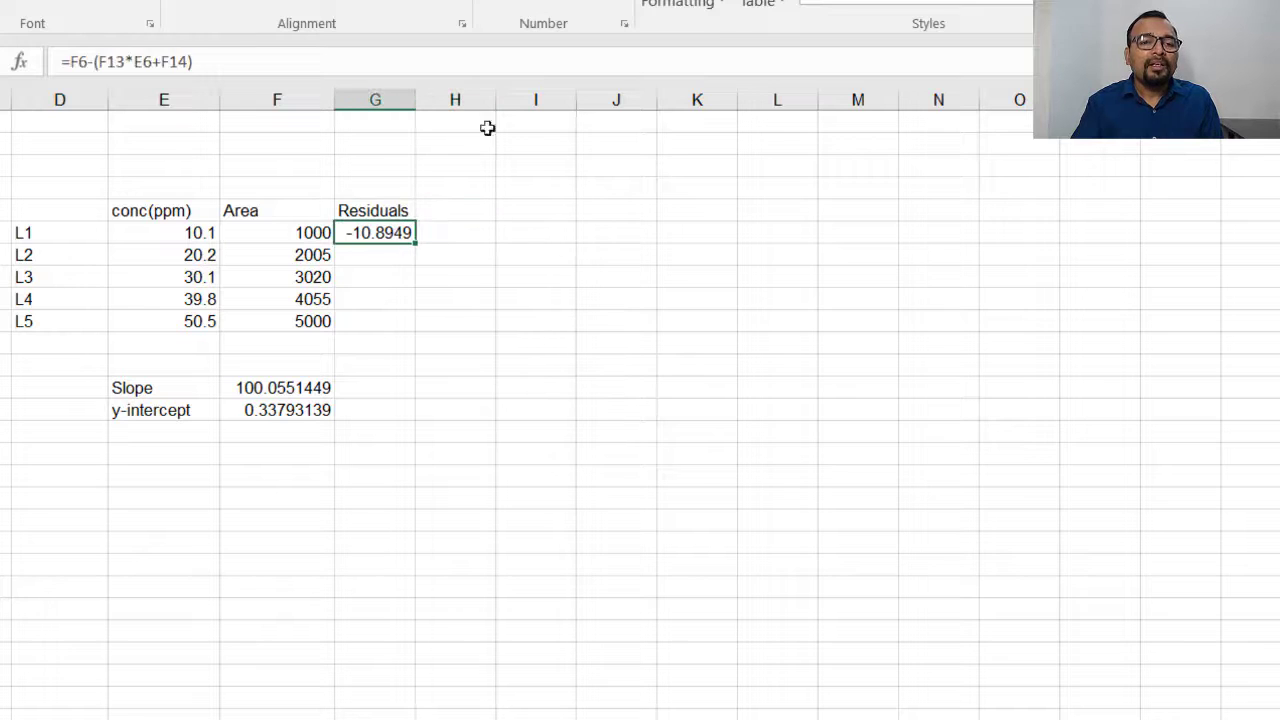
# Step: Make the slope and intercept references in G6 absolute as $F$13 and $F$14
pyautogui.click(99, 61)
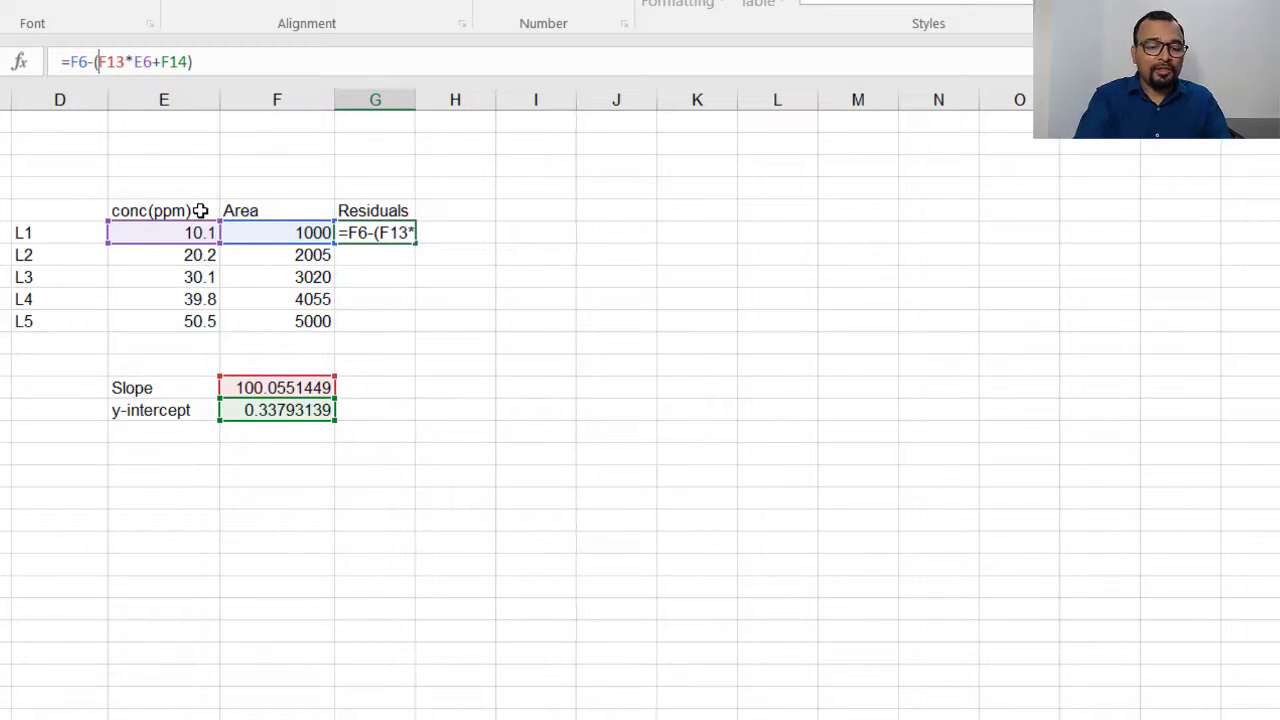
pyautogui.write('$')
pyautogui.press('Right')
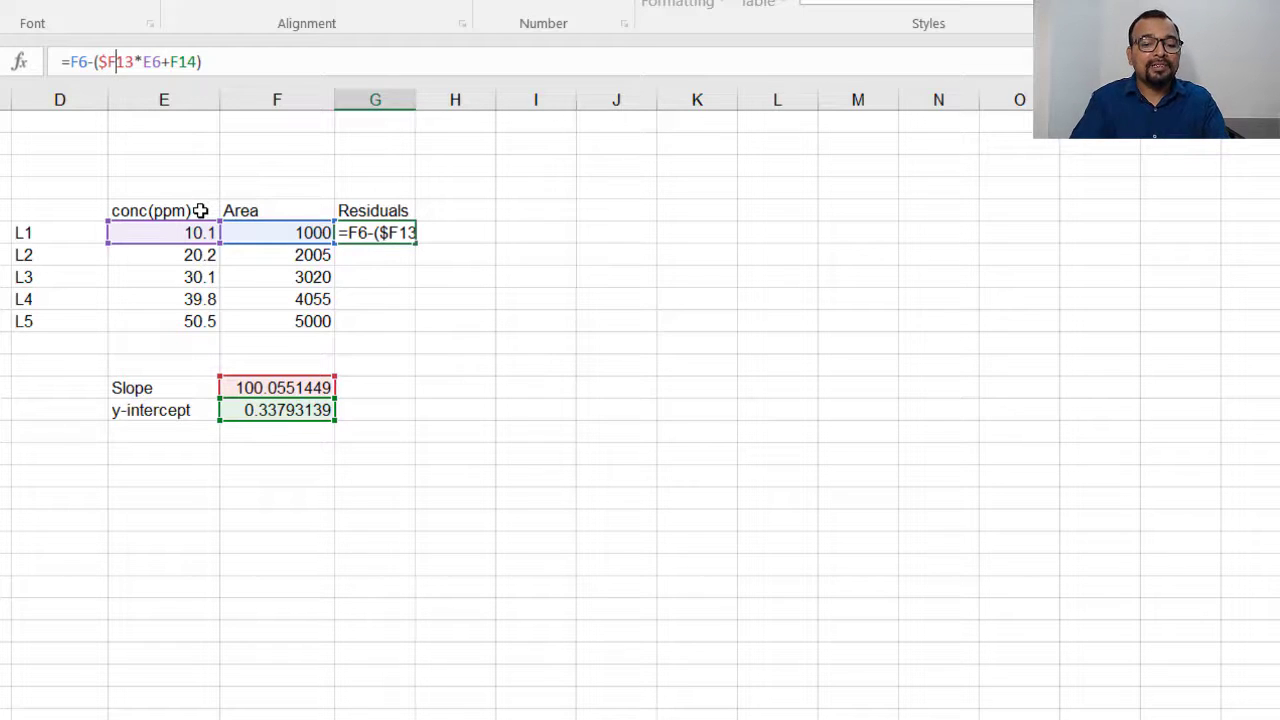
pyautogui.write('$')
pyautogui.press('Return')
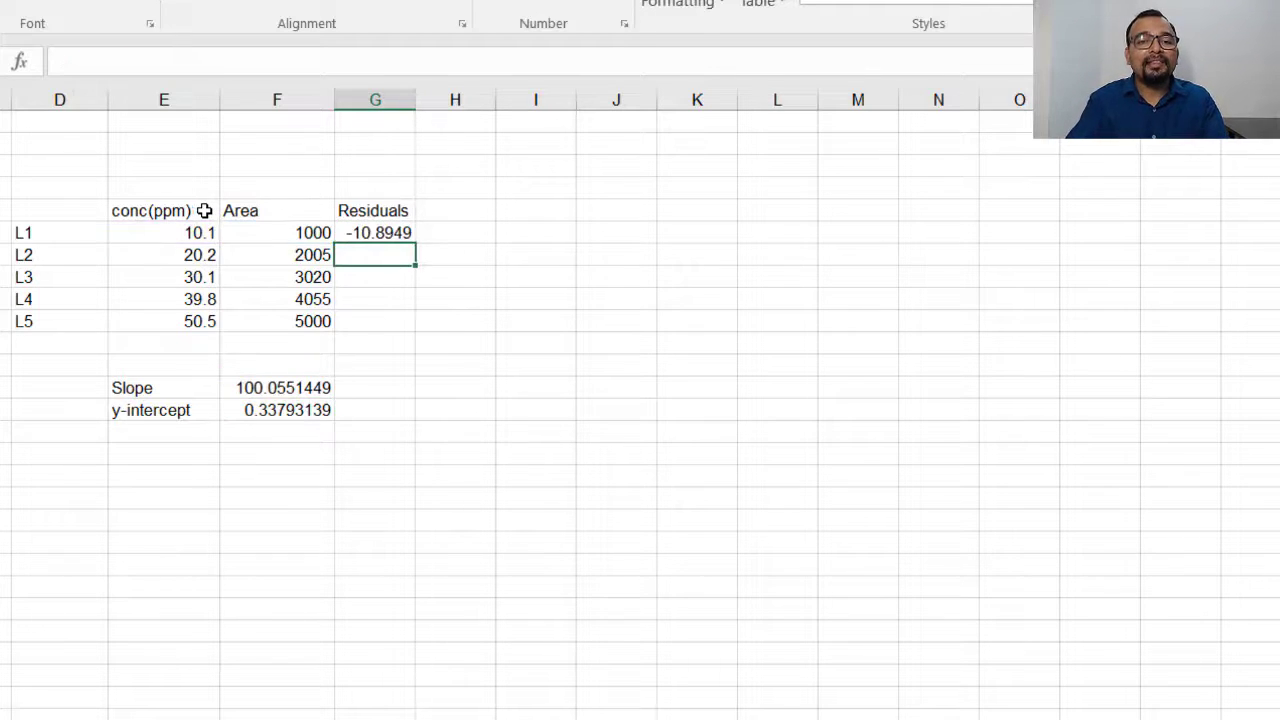
pyautogui.click(380, 232)
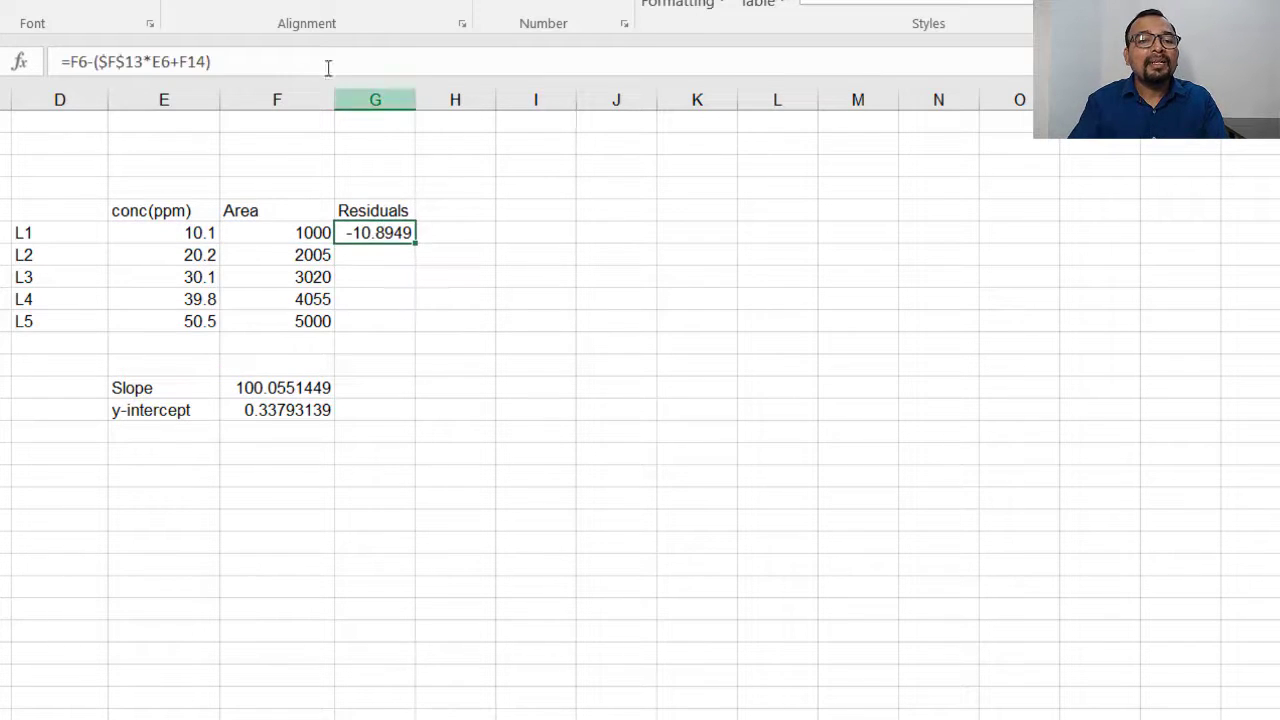
pyautogui.click(179, 62)
pyautogui.write('$')
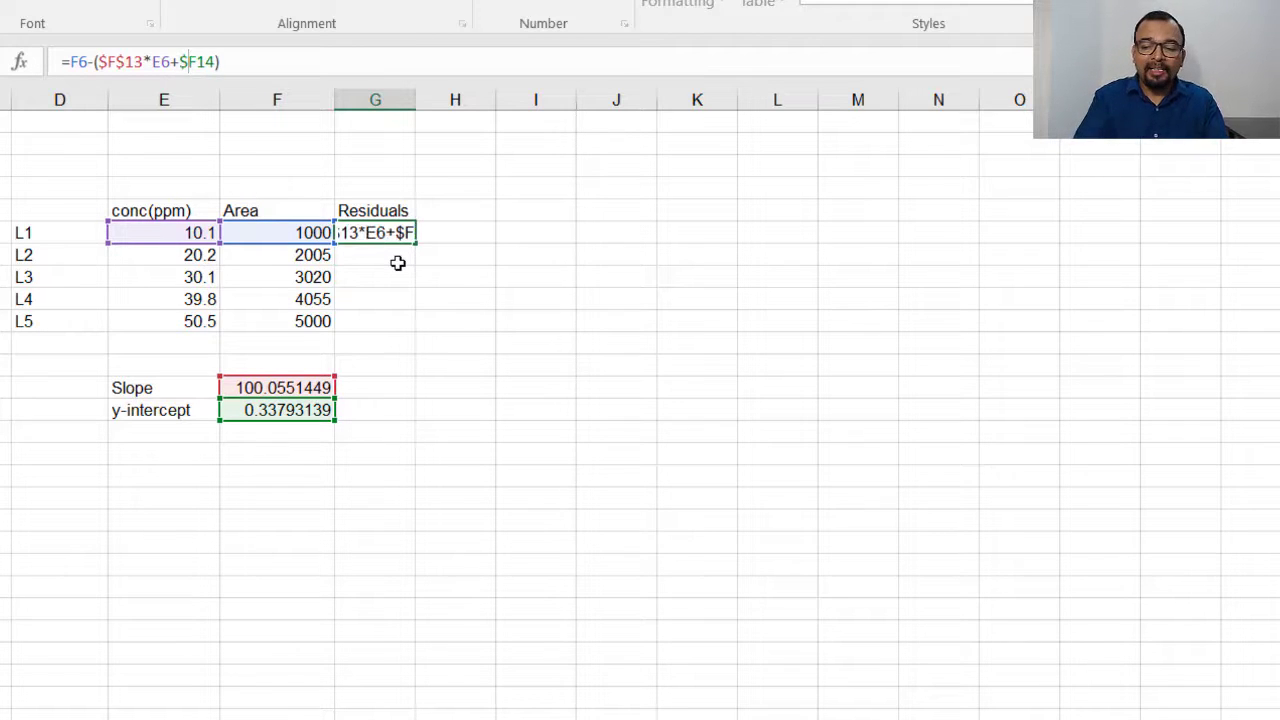
pyautogui.press('Right')
pyautogui.write('$')
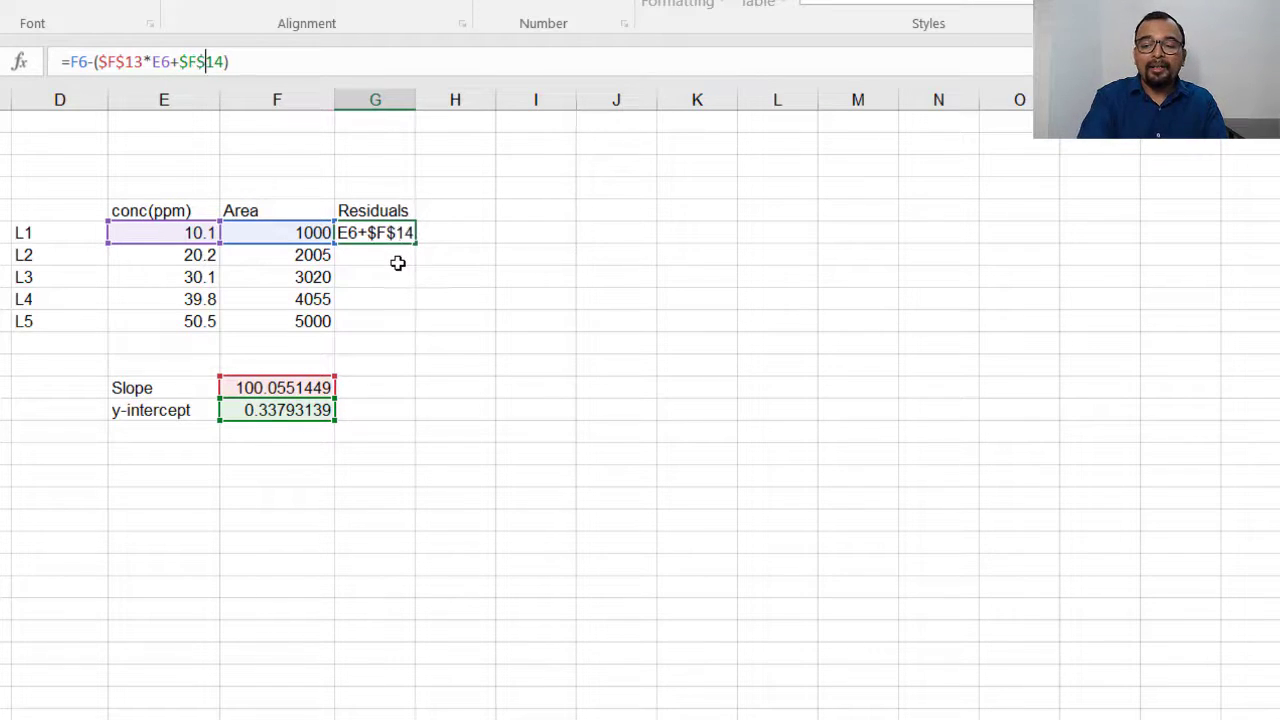
pyautogui.hotkey('ctrl', 'Return')
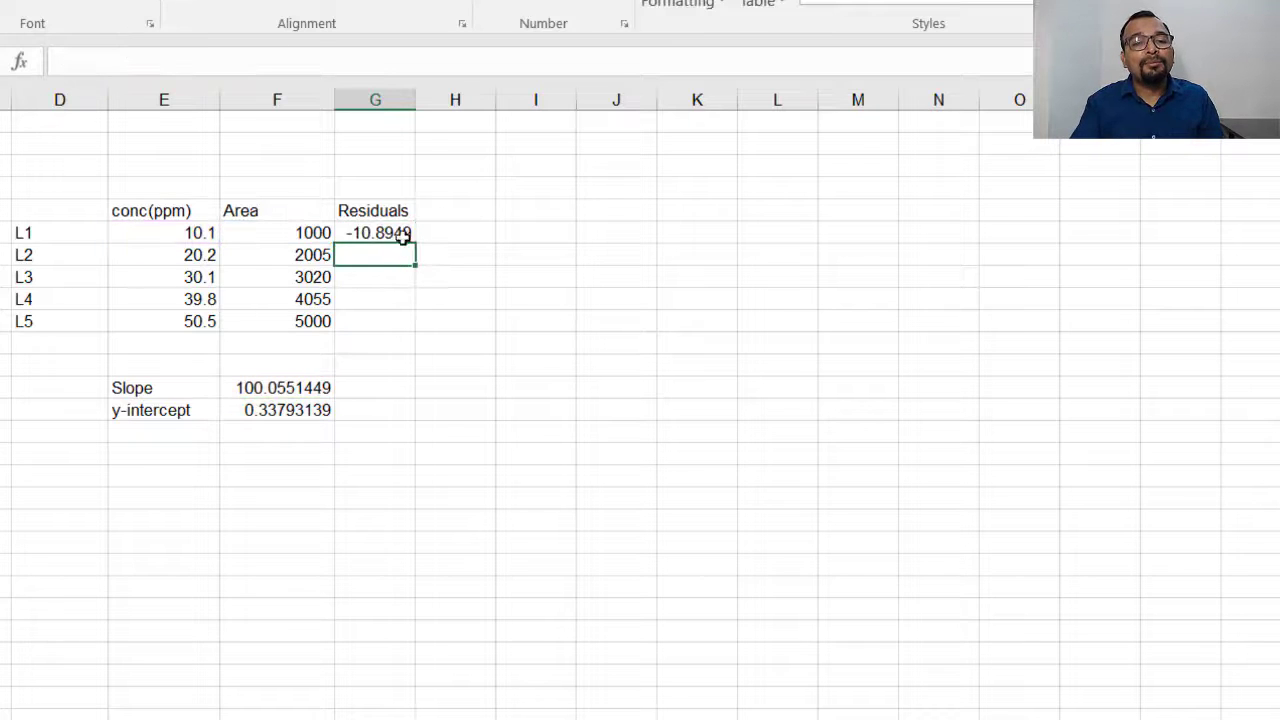
# Step: Fill the residual formula down from G6 to G10
pyautogui.click(388, 232)
pyautogui.moveTo(416, 243); pyautogui.dragTo(421, 337)
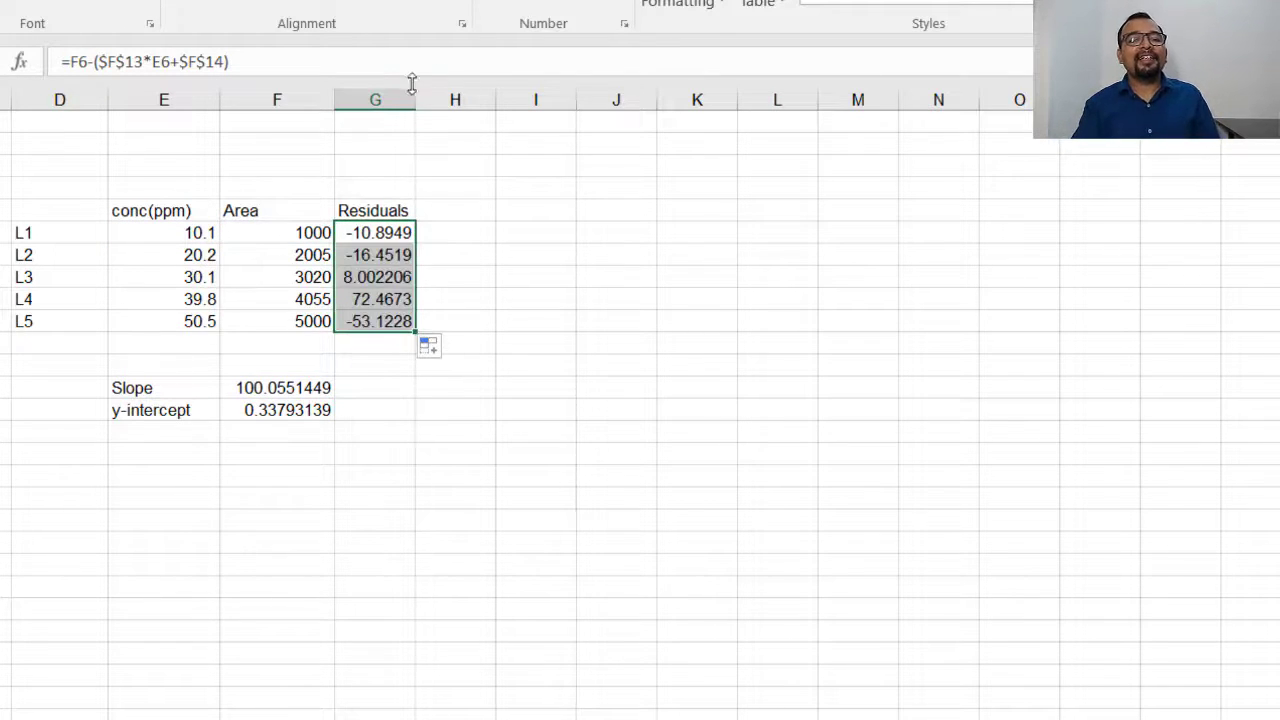
pyautogui.click(422, 234)
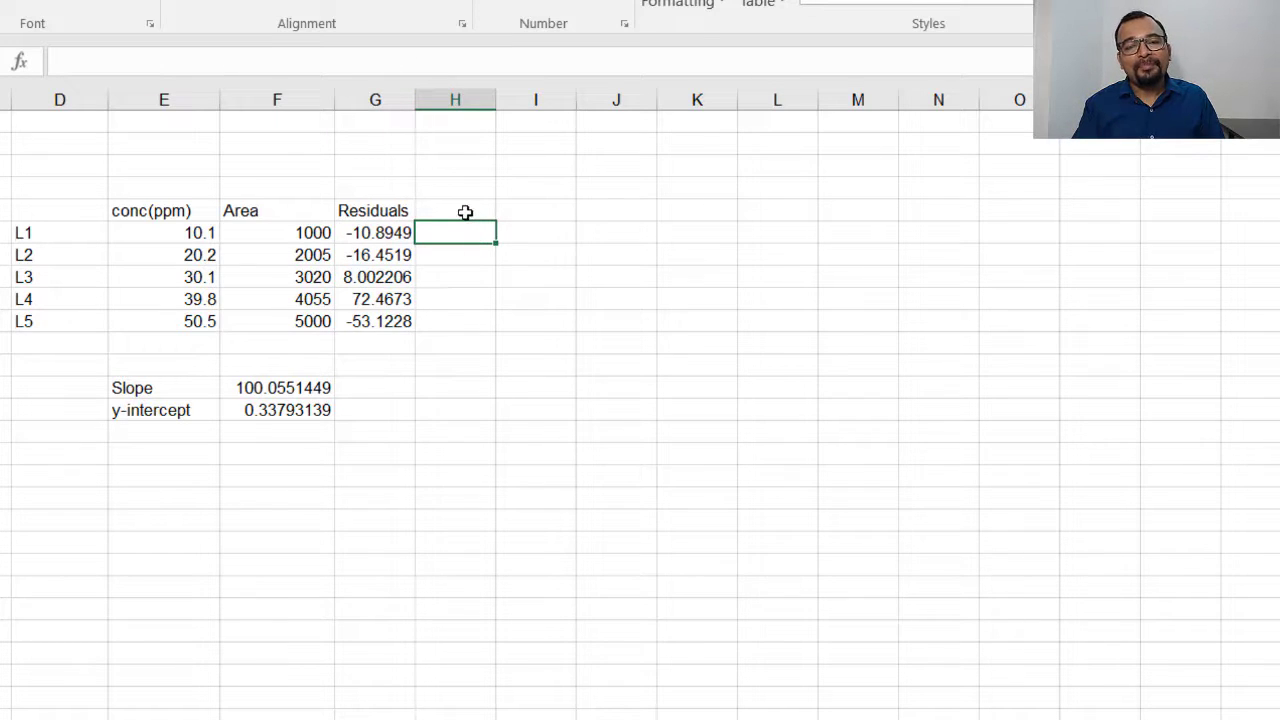
pyautogui.click(465, 212)
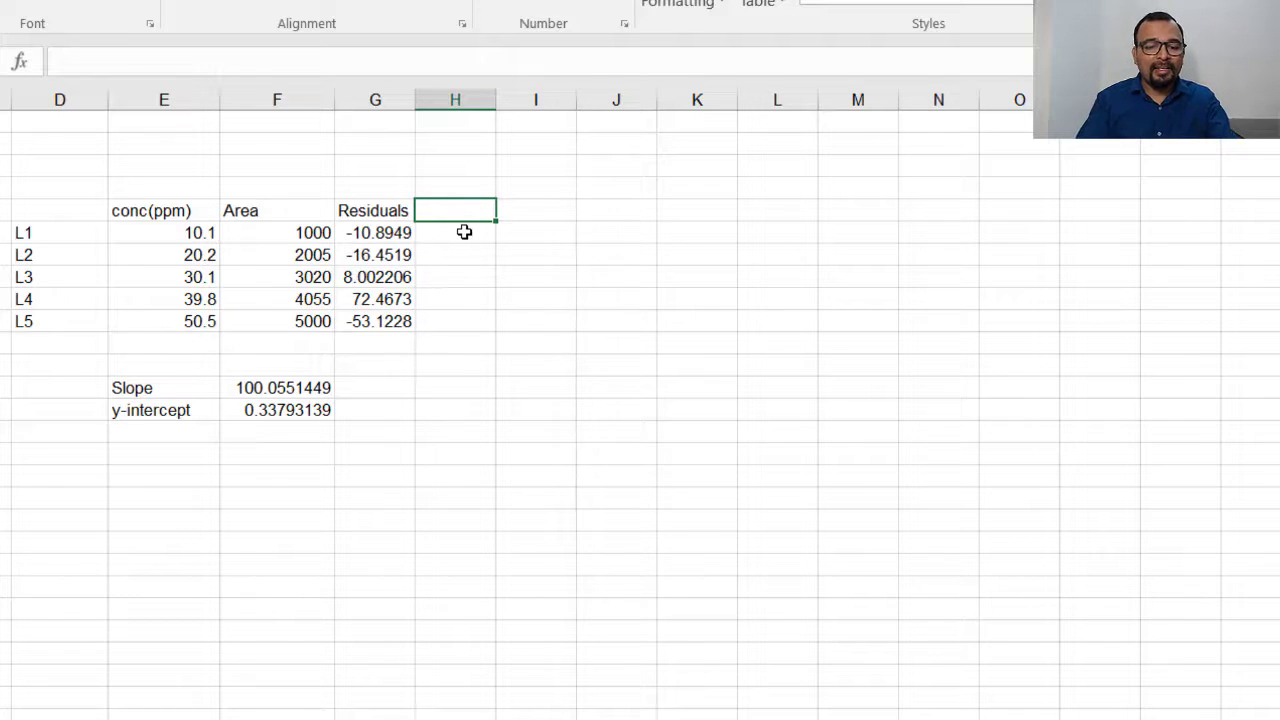
# Step: Add a 'Residual square' heading in H5 and widen column H to fit
pyautogui.write('R')
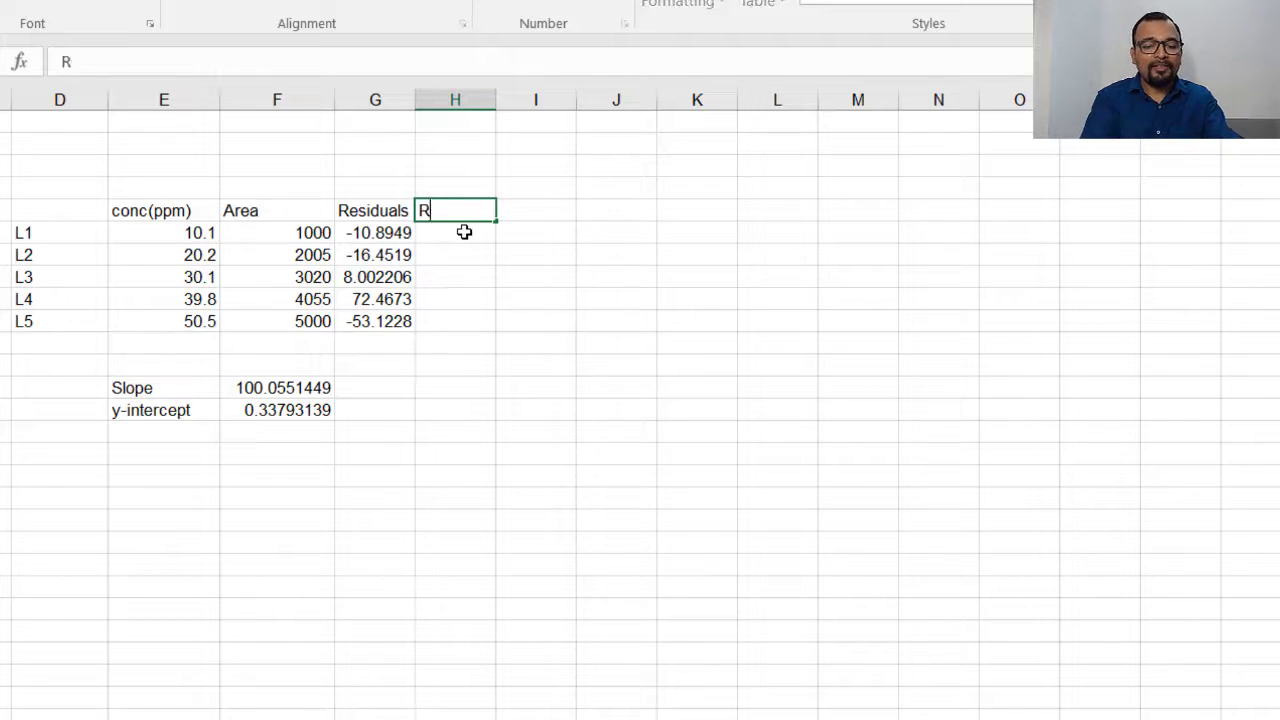
pyautogui.write('esidual square')
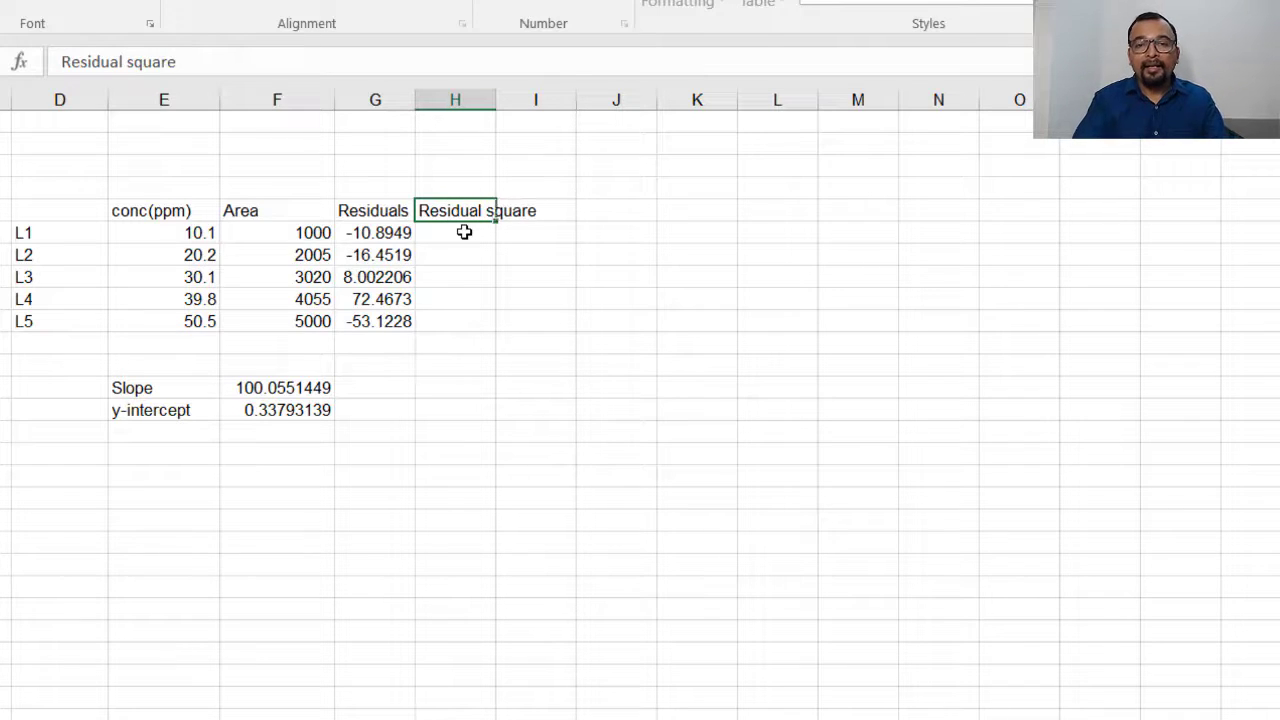
pyautogui.press('Return')
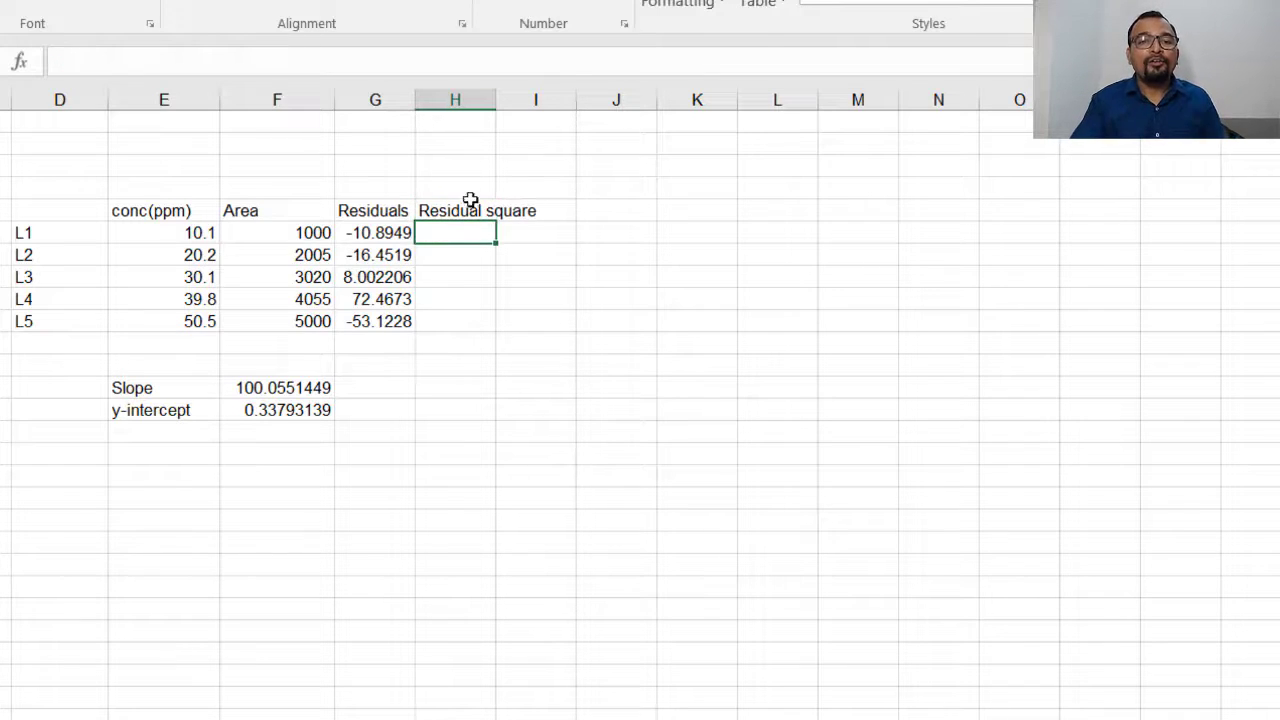
pyautogui.doubleClick(497, 99)
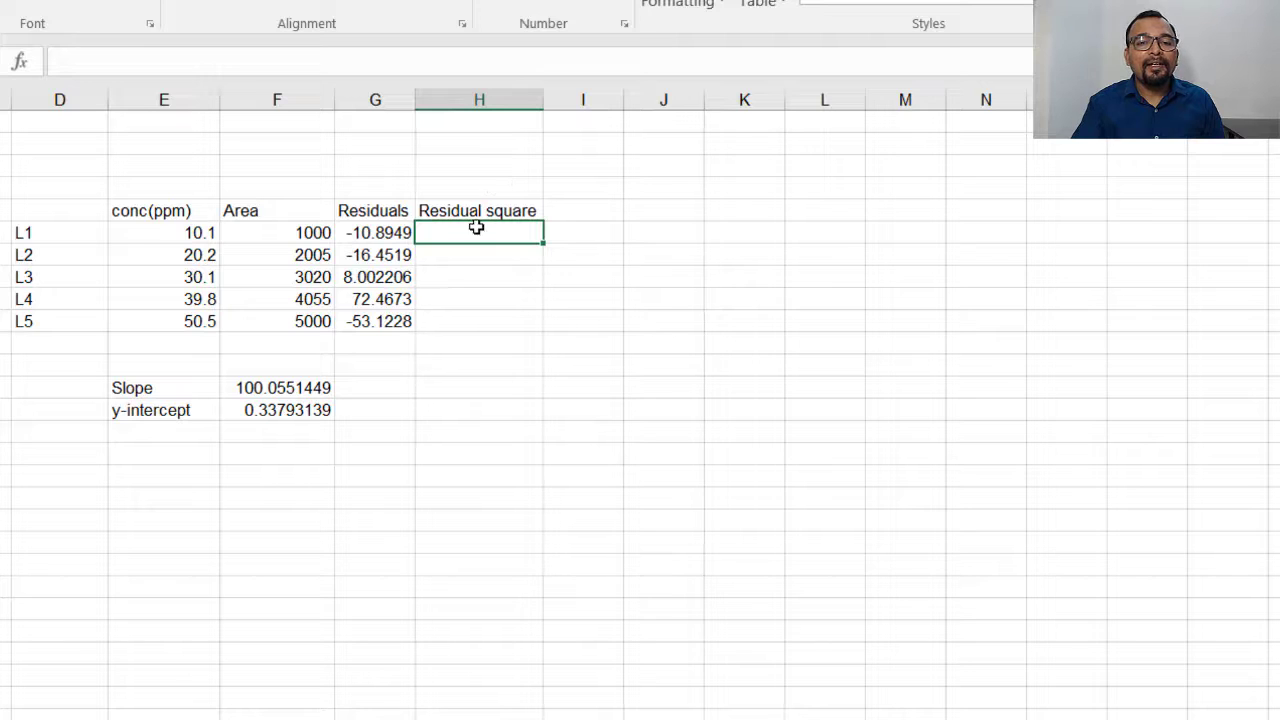
# Step: Enter =G6*G6 in H6 and fill it down to H10
pyautogui.write('=')
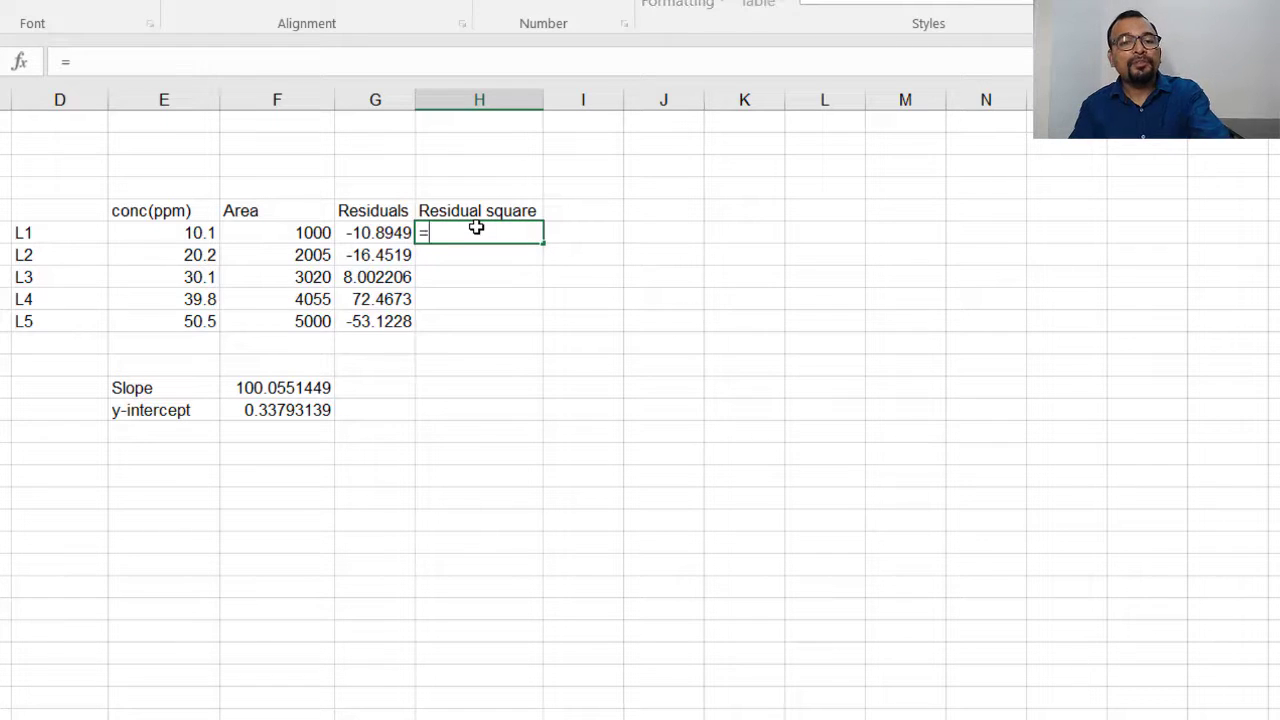
pyautogui.click(388, 233)
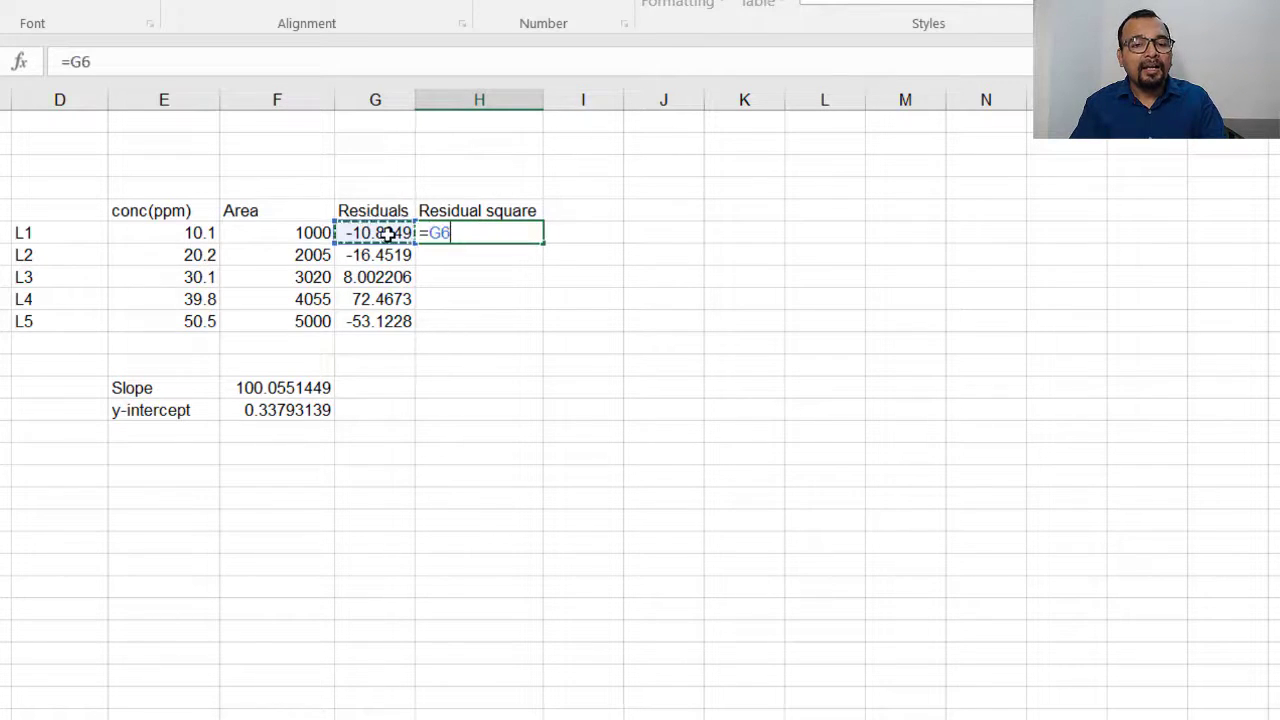
pyautogui.write('*')
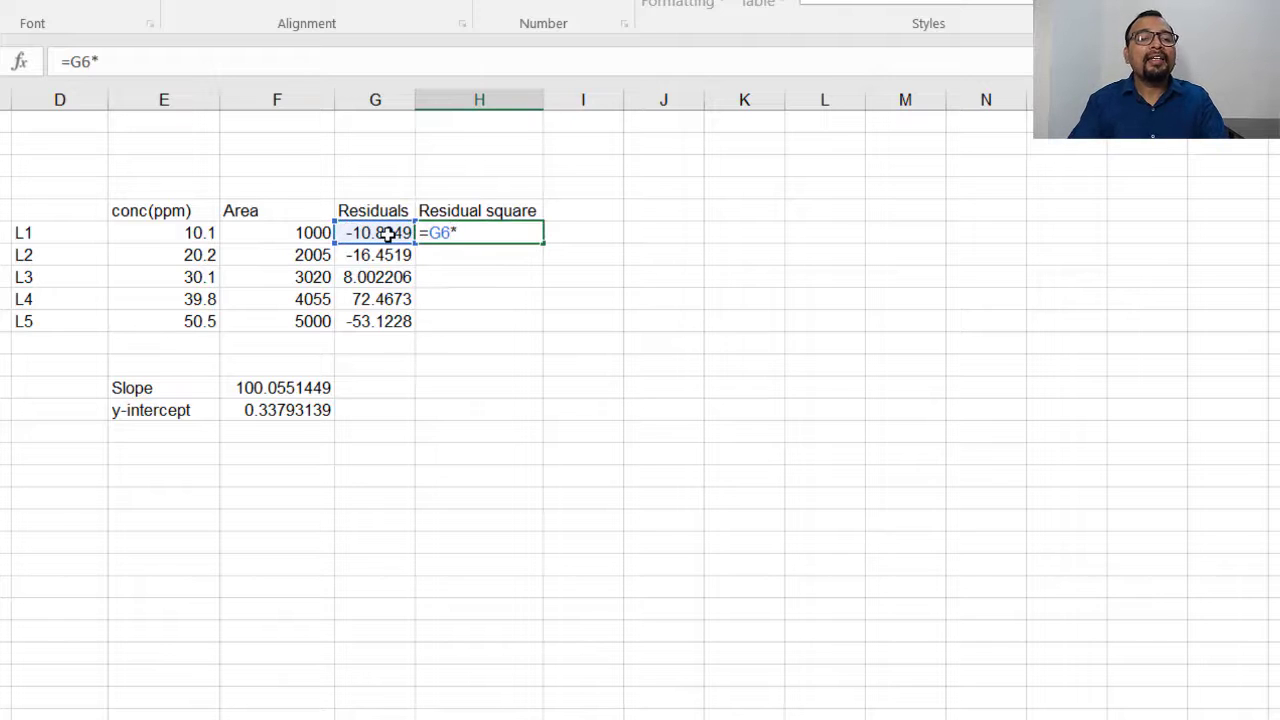
pyautogui.click(388, 233)
pyautogui.press('Return')
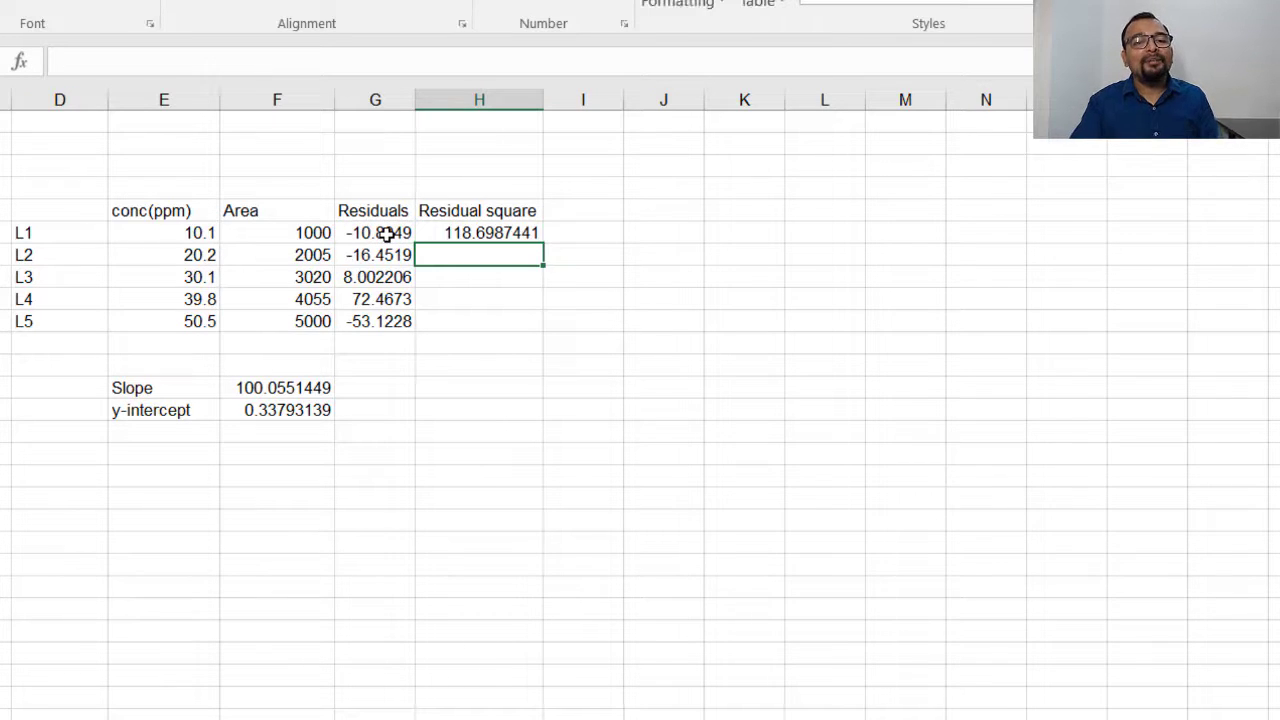
pyautogui.click(476, 232)
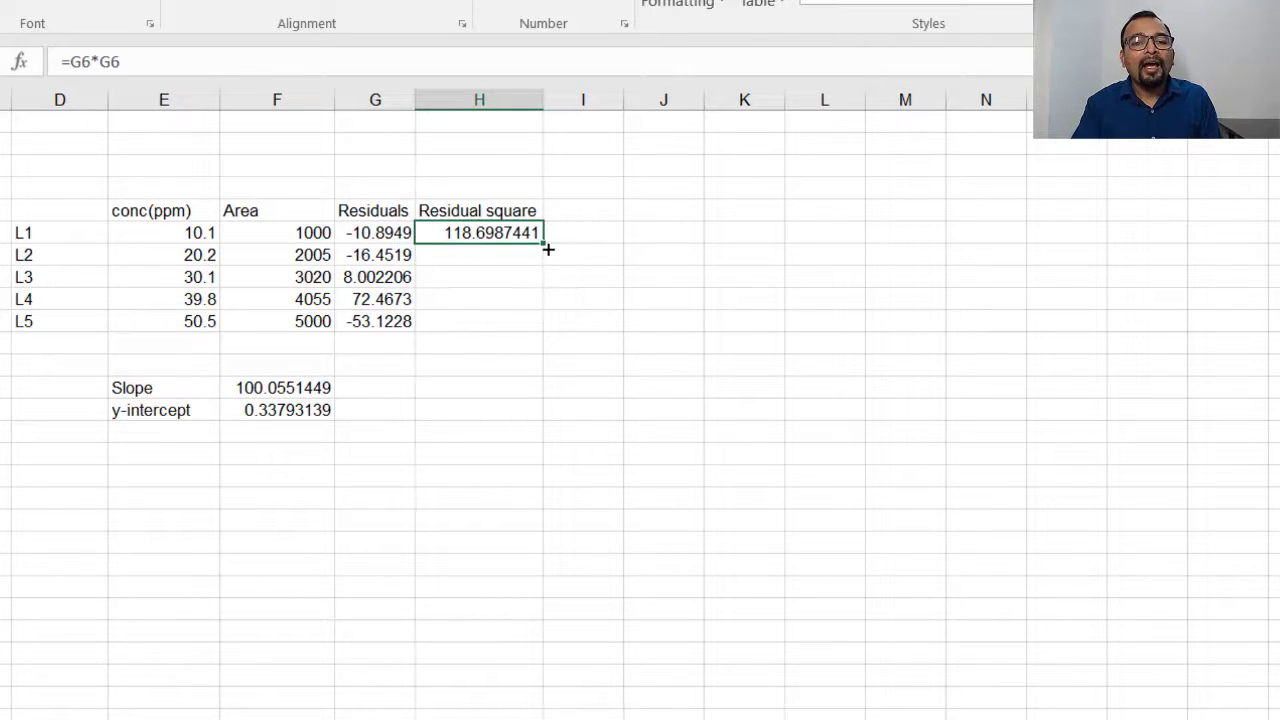
pyautogui.moveTo(548, 248); pyautogui.dragTo(544, 336)
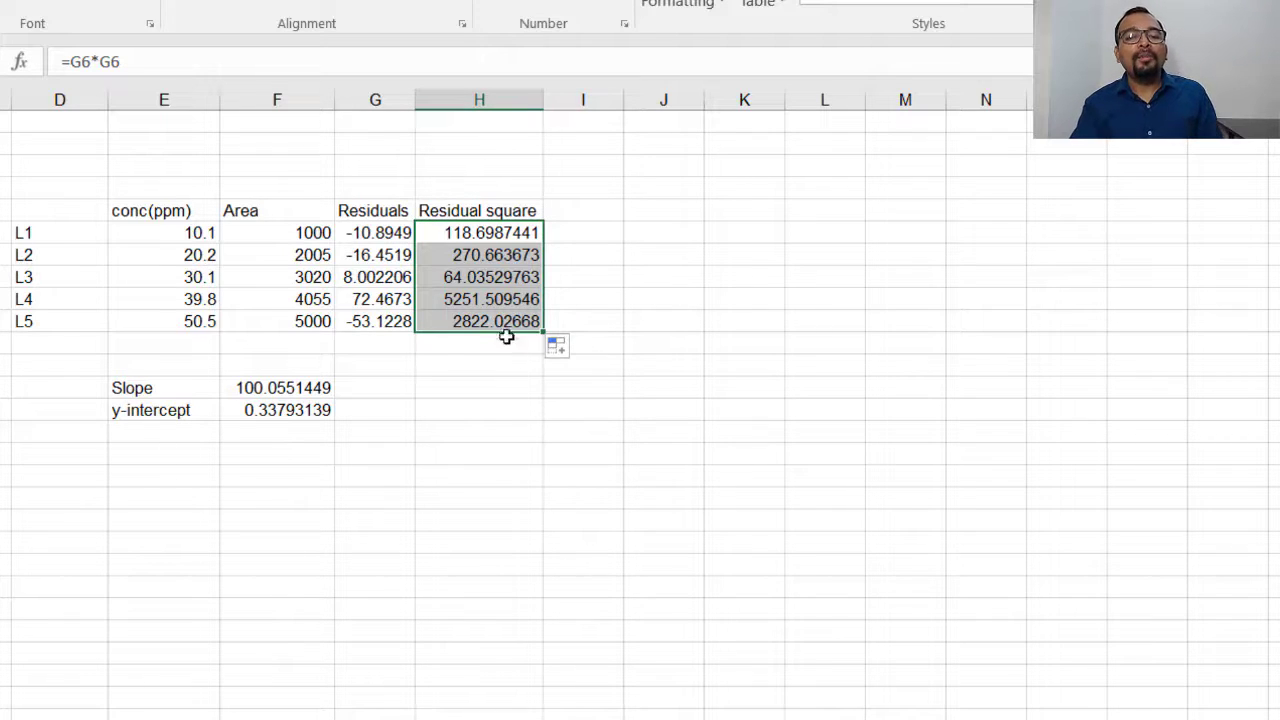
pyautogui.click(385, 340)
# Step: Type the label 'Residual sum of square' in G11 and autofit column G
pyautogui.write('Sum')
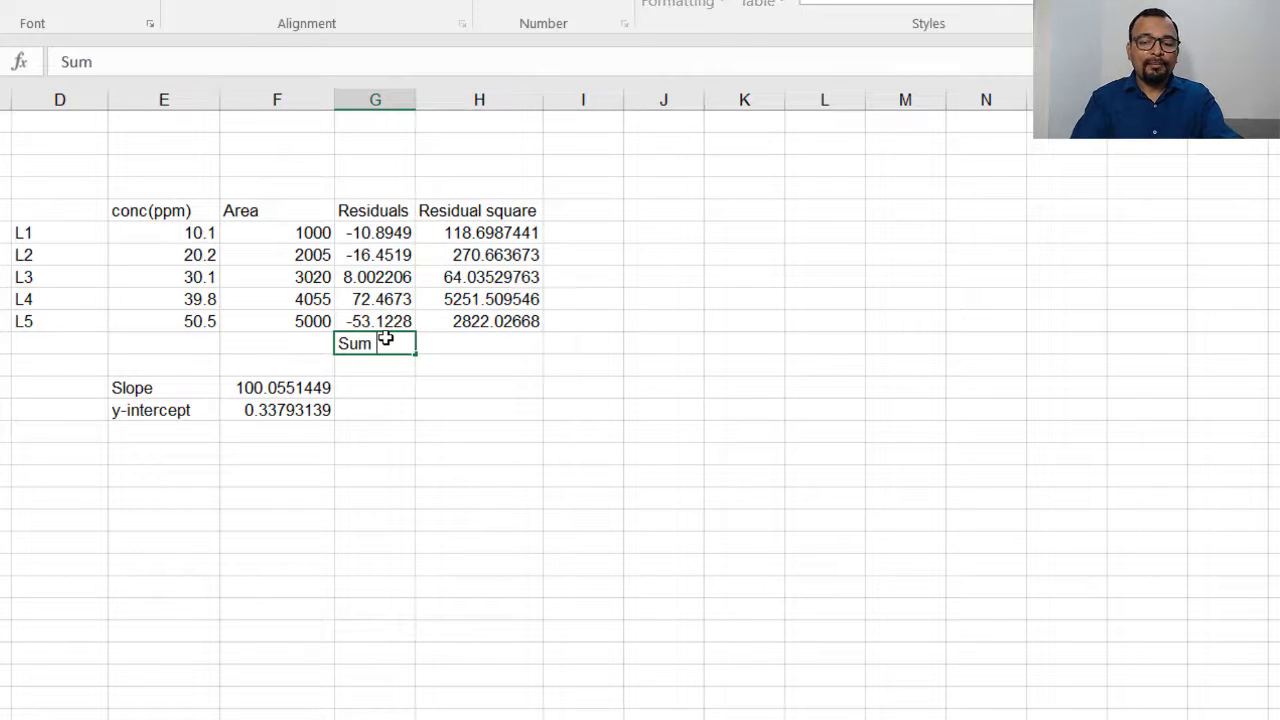
pyautogui.write(' of resi')
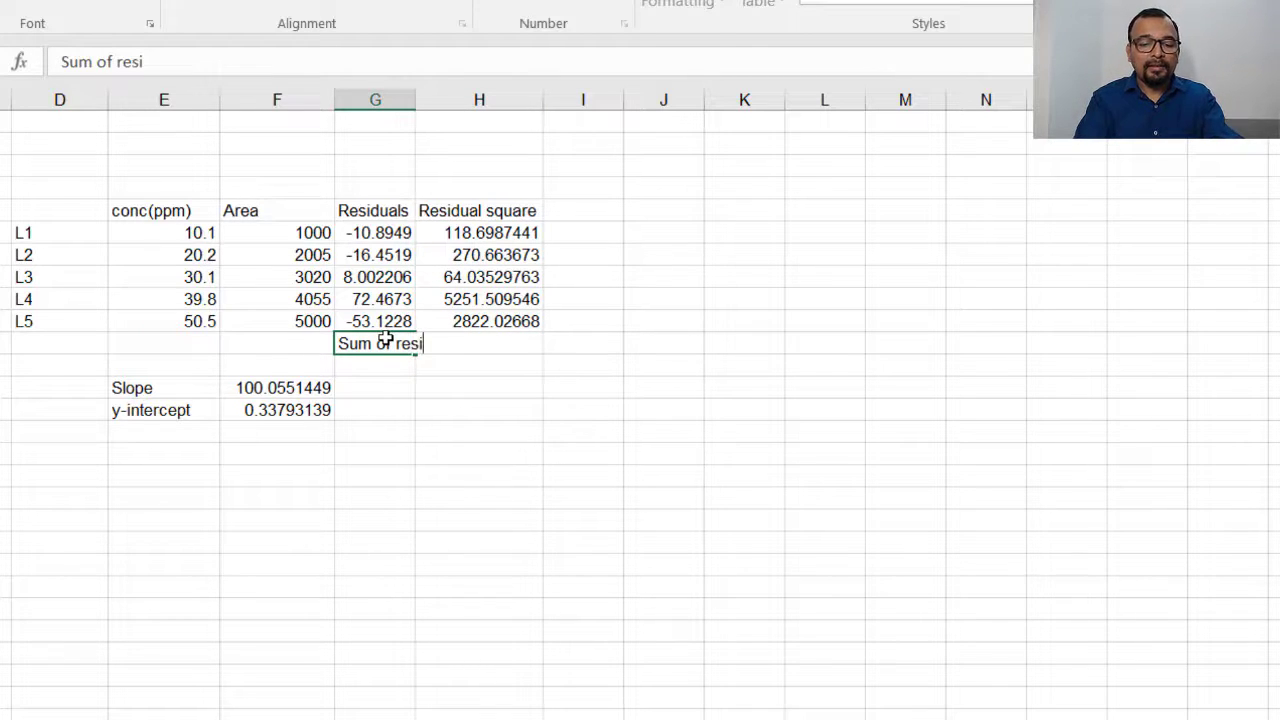
pyautogui.press('BackSpace')
pyautogui.press('BackSpace')
pyautogui.press('BackSpace')
pyautogui.press('BackSpace')
pyautogui.press('BackSpace')
pyautogui.press('BackSpace')
pyautogui.press('BackSpace')
pyautogui.press('BackSpace')
pyautogui.press('BackSpace')
pyautogui.press('BackSpace')
pyautogui.press('BackSpace')
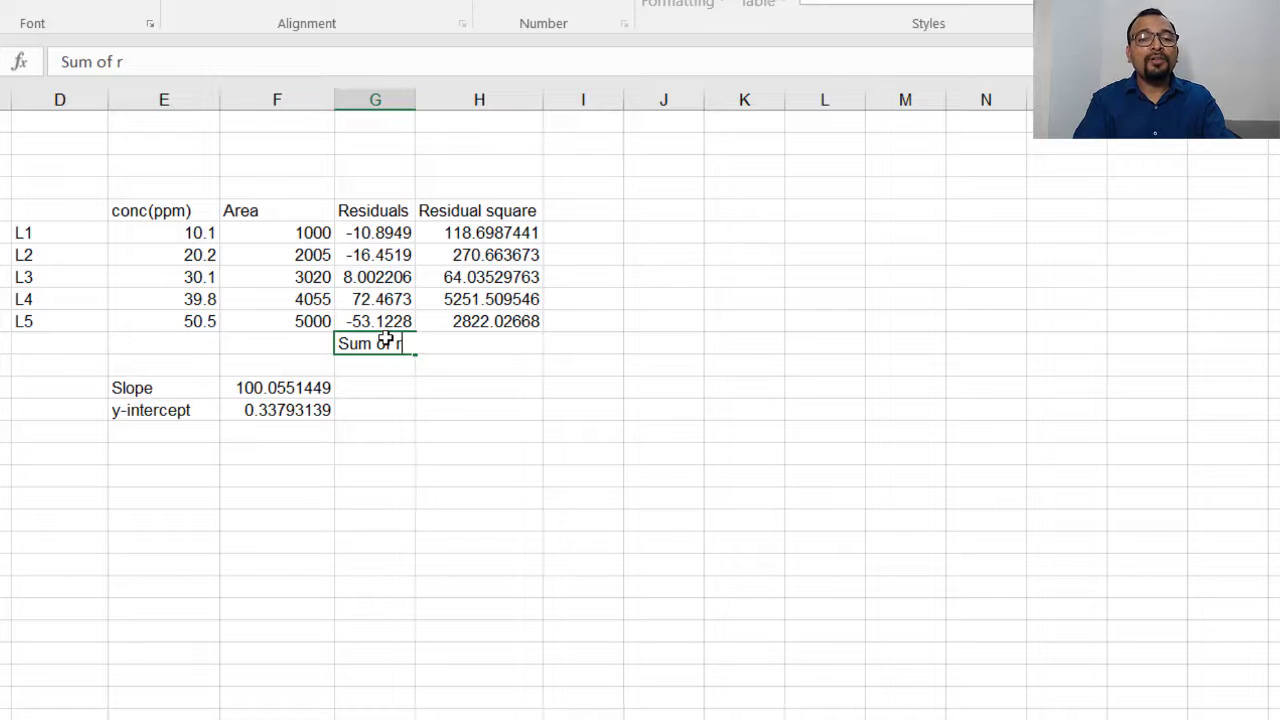
pyautogui.write('S')
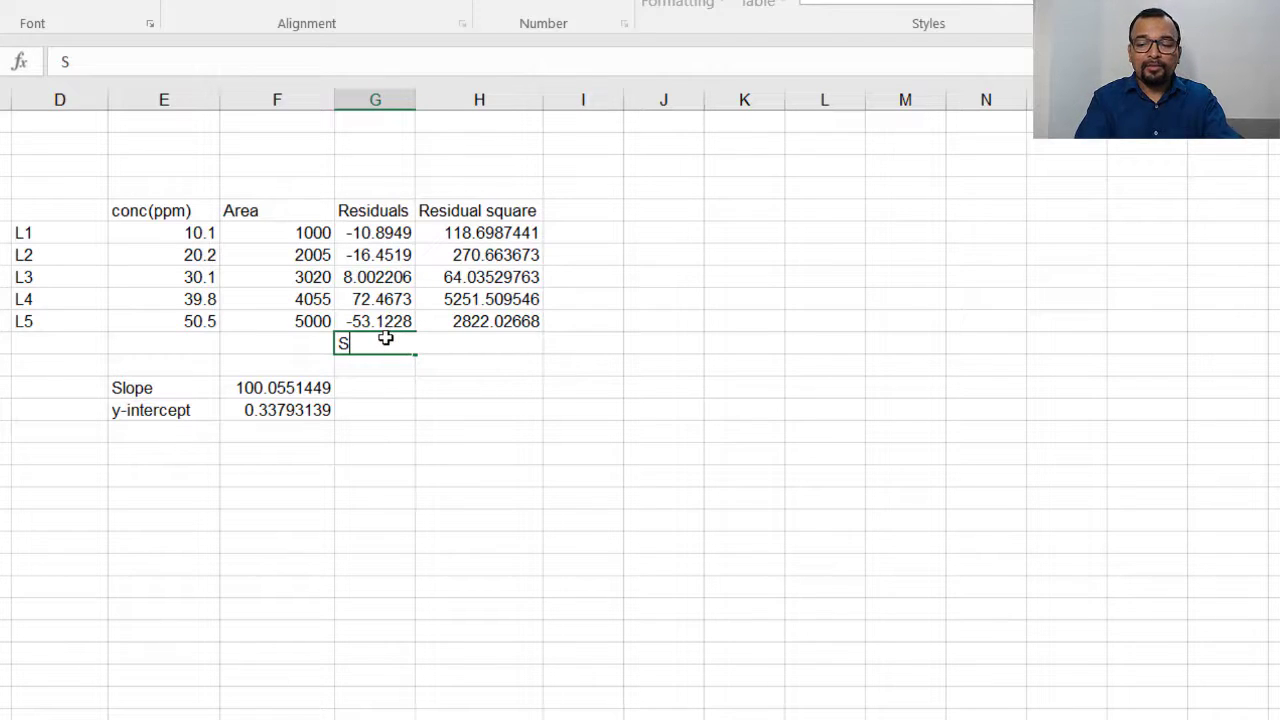
pyautogui.press('BackSpace')
pyautogui.write('Residual')
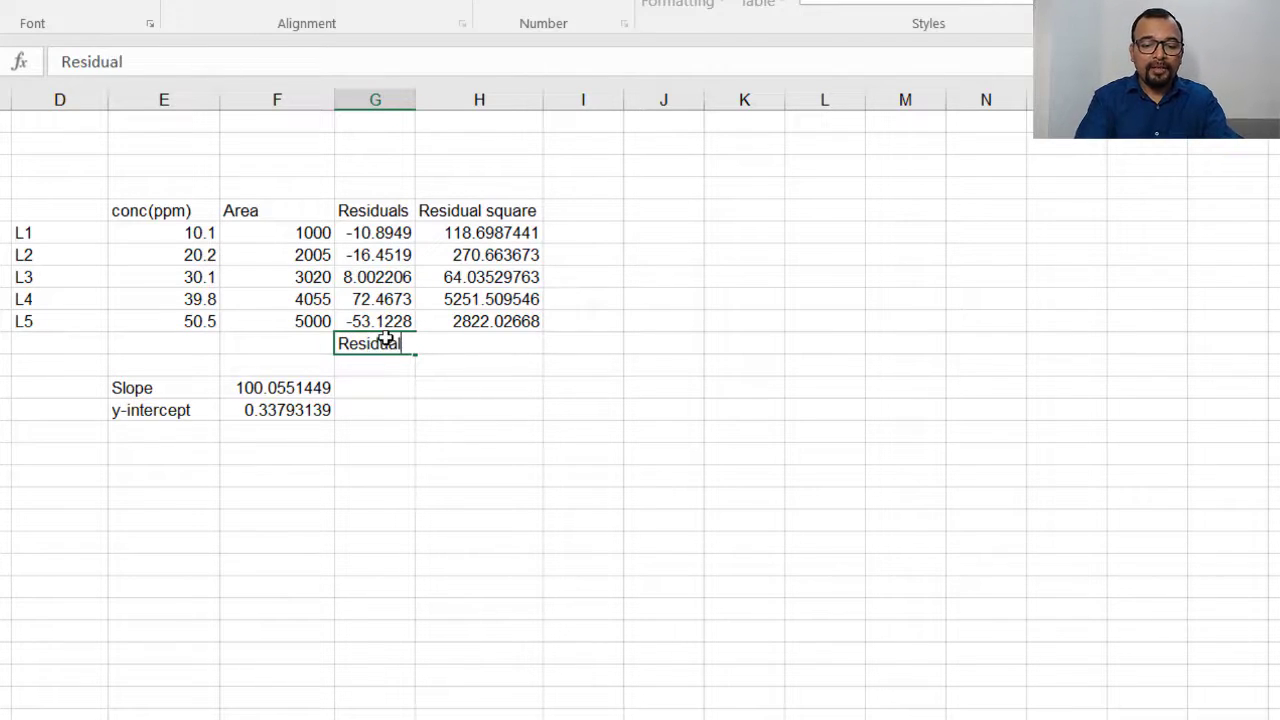
pyautogui.write(' sum of sq')
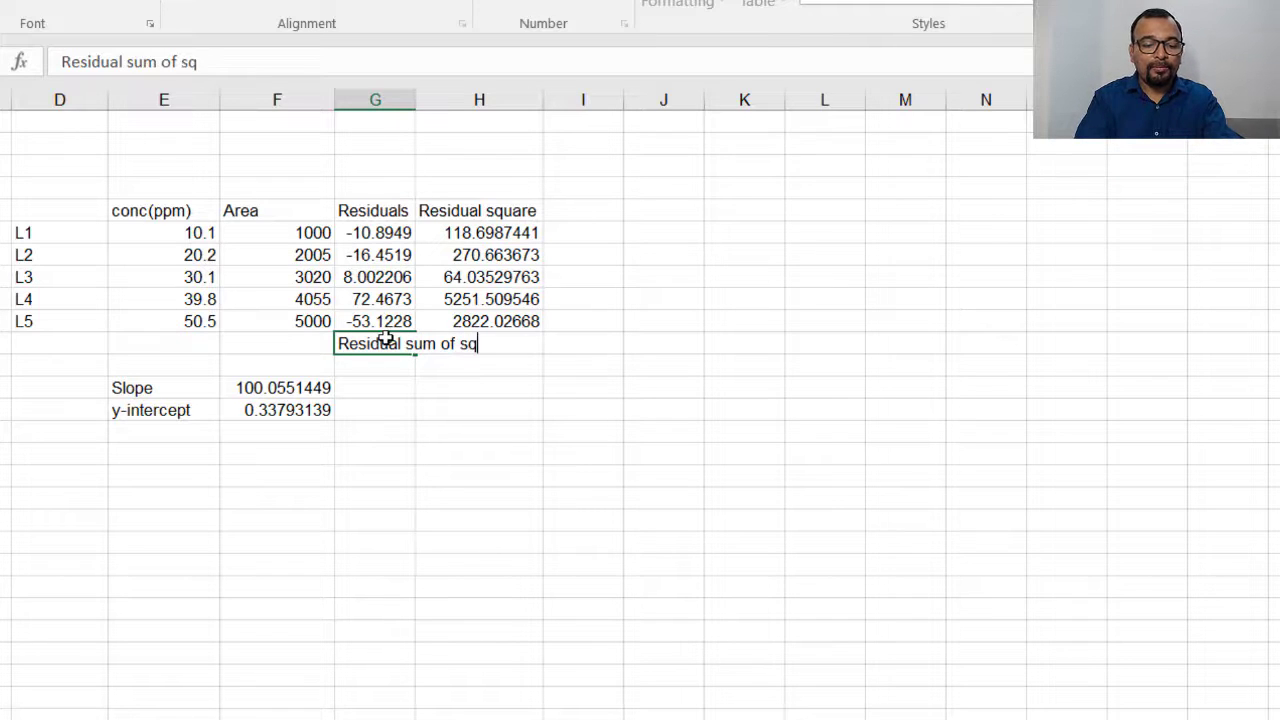
pyautogui.write('uare')
pyautogui.press('Return')
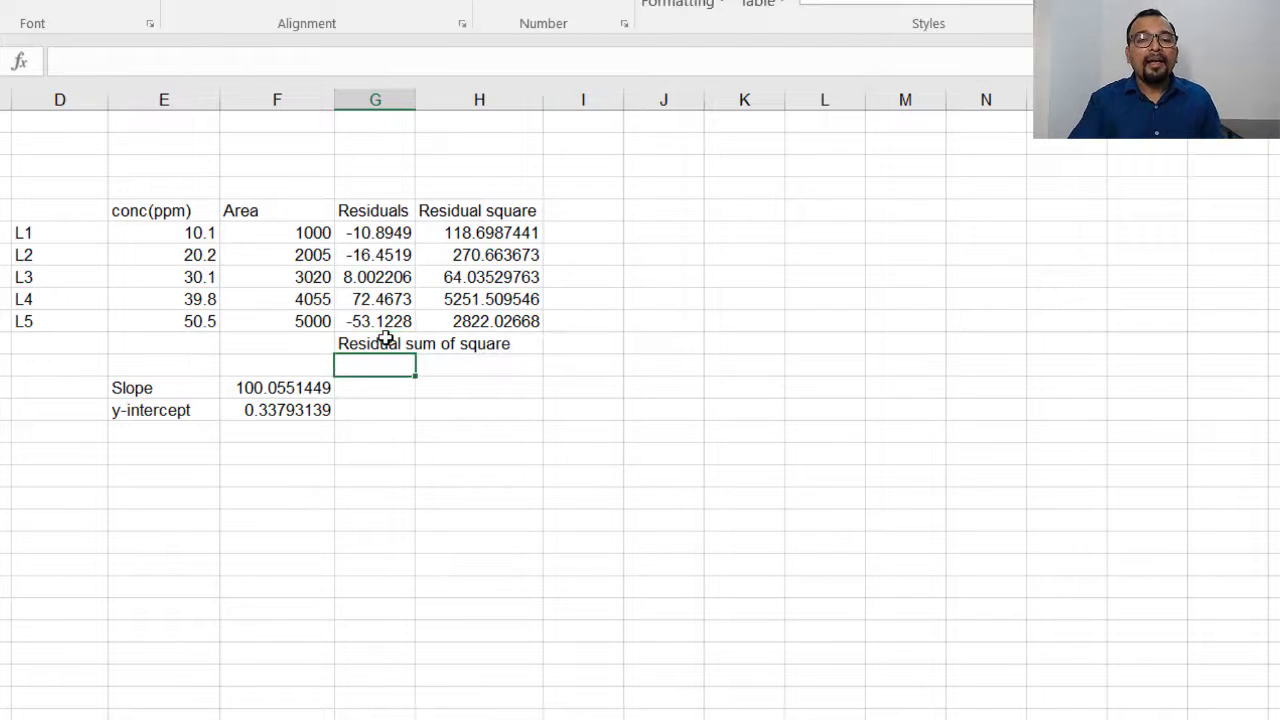
pyautogui.doubleClick(416, 100)
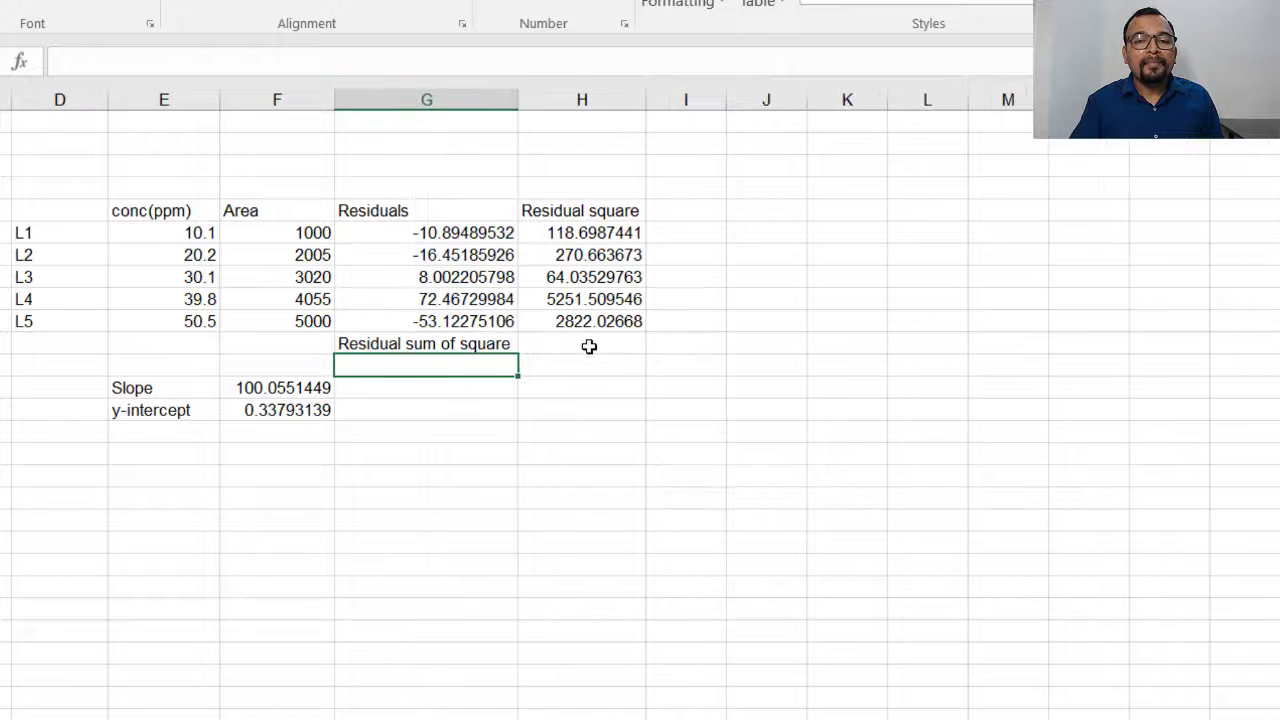
# Step: Insert =SUM(H6:H10) in H11, totalling 8526.933941
pyautogui.click(587, 343)
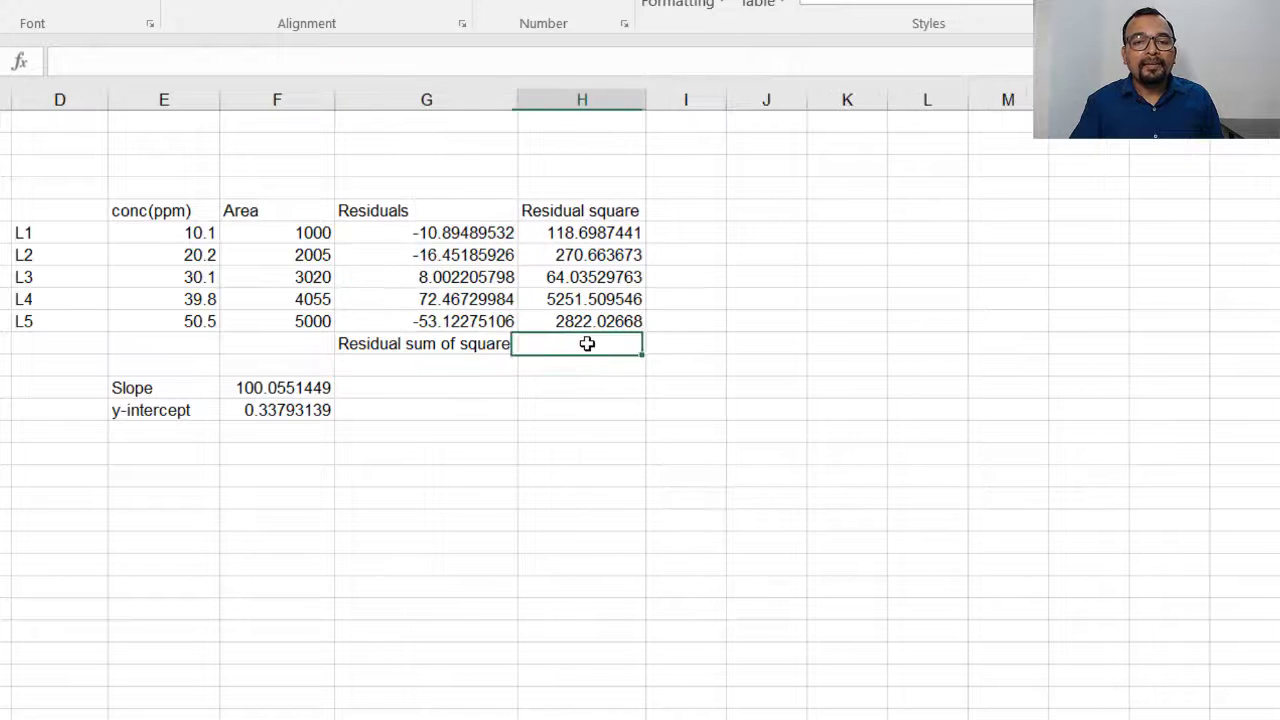
pyautogui.click(24, 76)
pyautogui.click(618, 498)
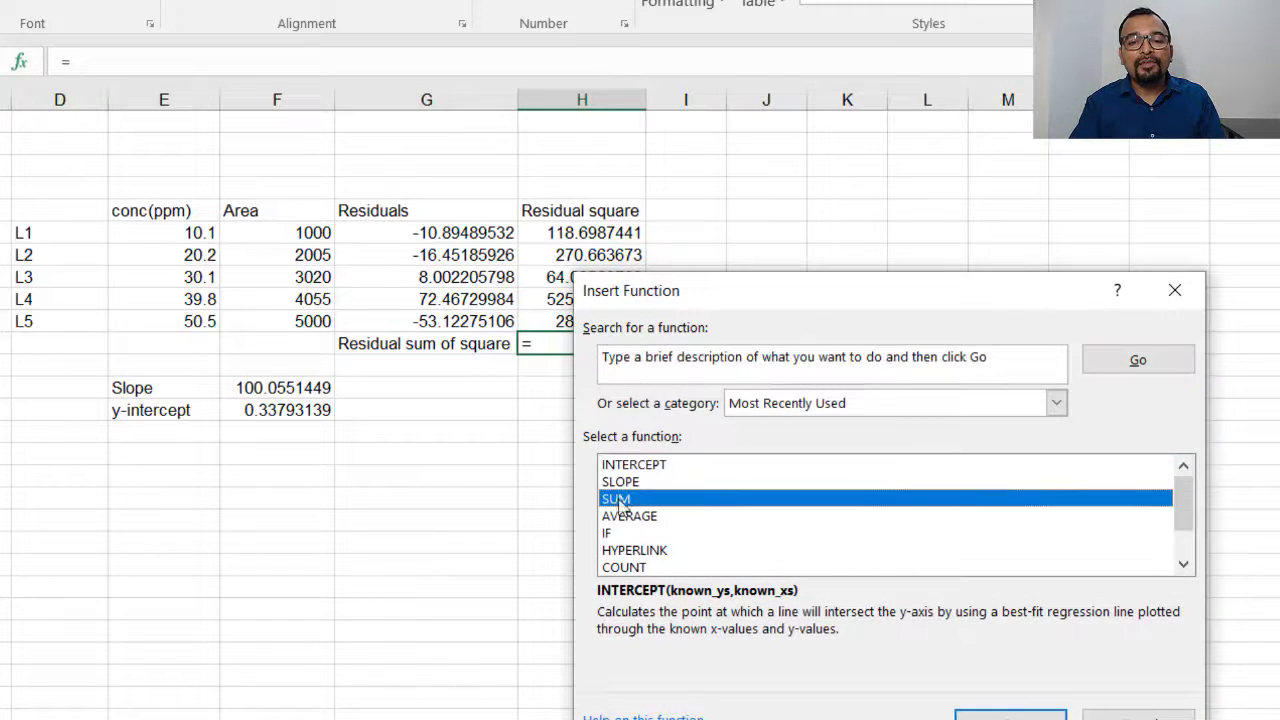
pyautogui.click(1010, 714)
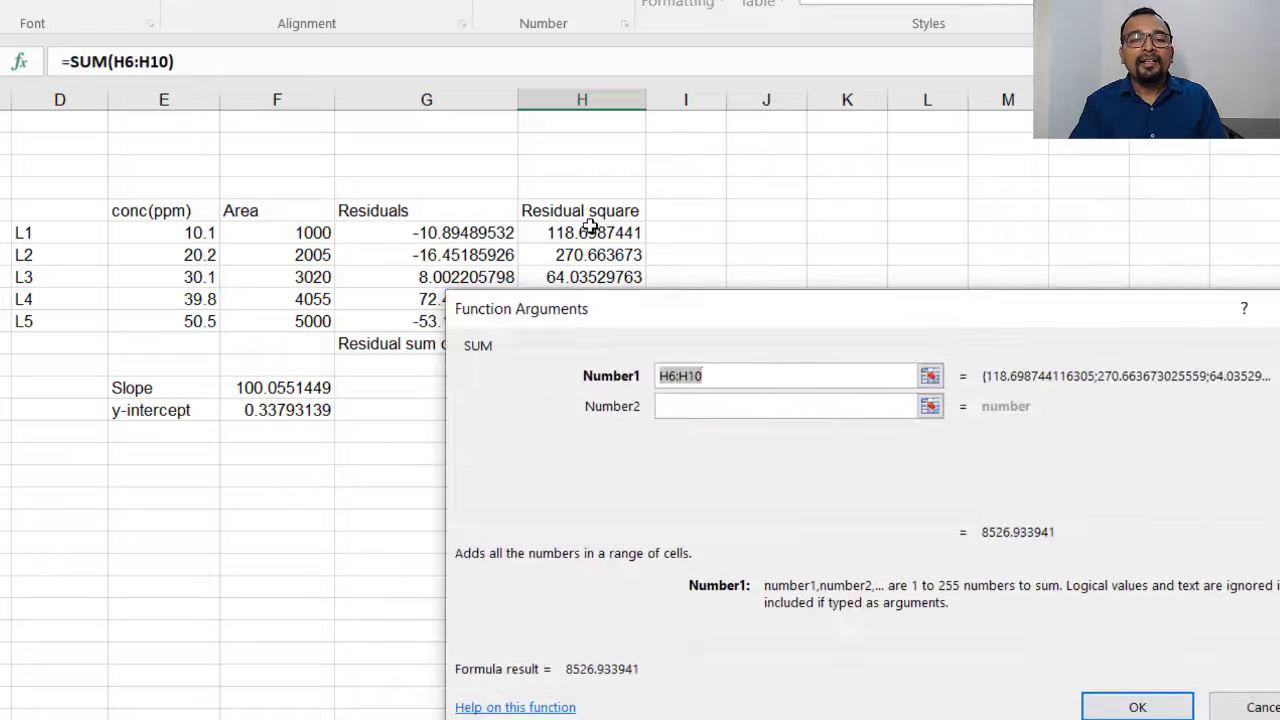
pyautogui.moveTo(671, 313); pyautogui.dragTo(962, 289)
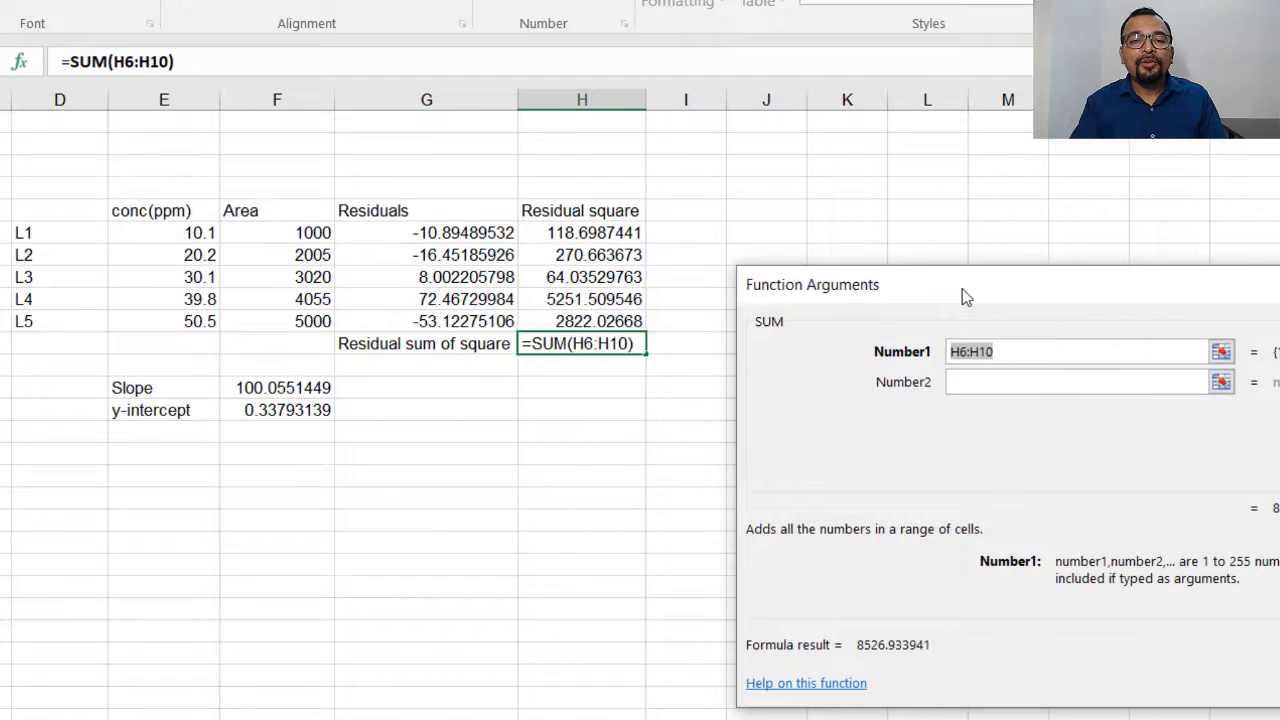
pyautogui.click(633, 235)
pyautogui.moveTo(633, 235); pyautogui.dragTo(620, 318)
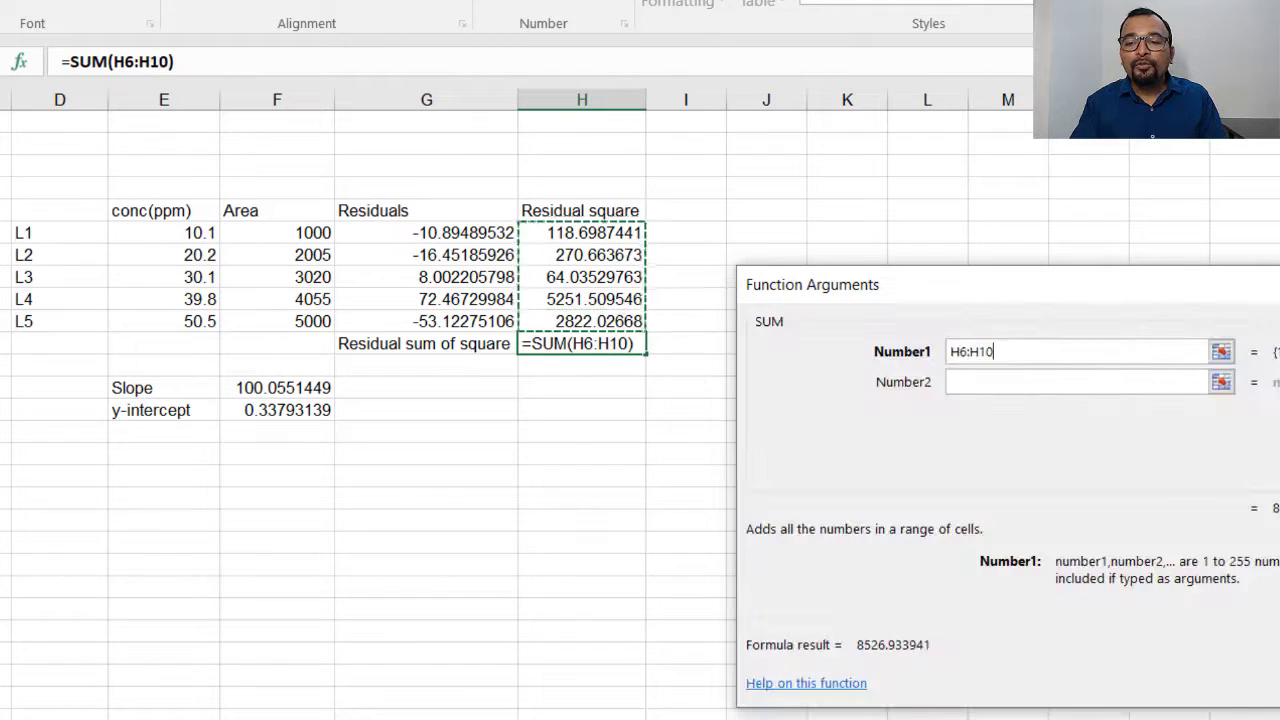
pyautogui.press('Return')
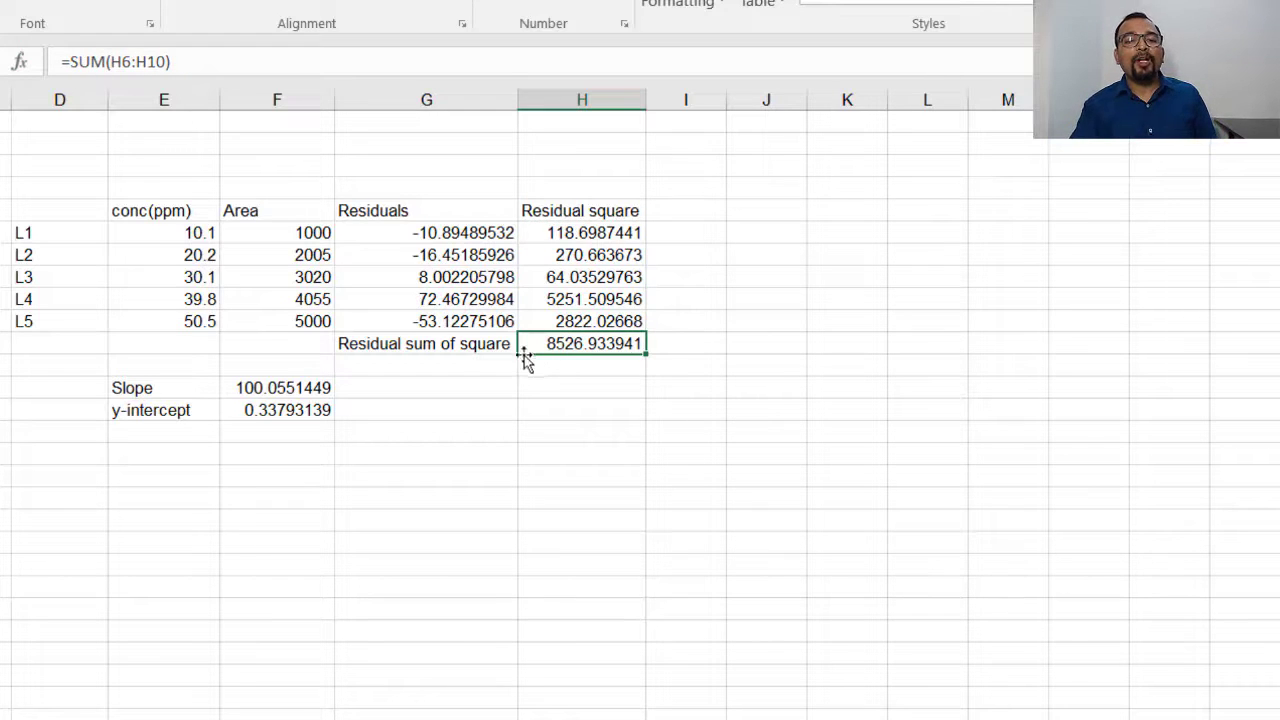
# Step: Make the label and total in G11:H11 bold
pyautogui.moveTo(458, 347); pyautogui.dragTo(563, 343)
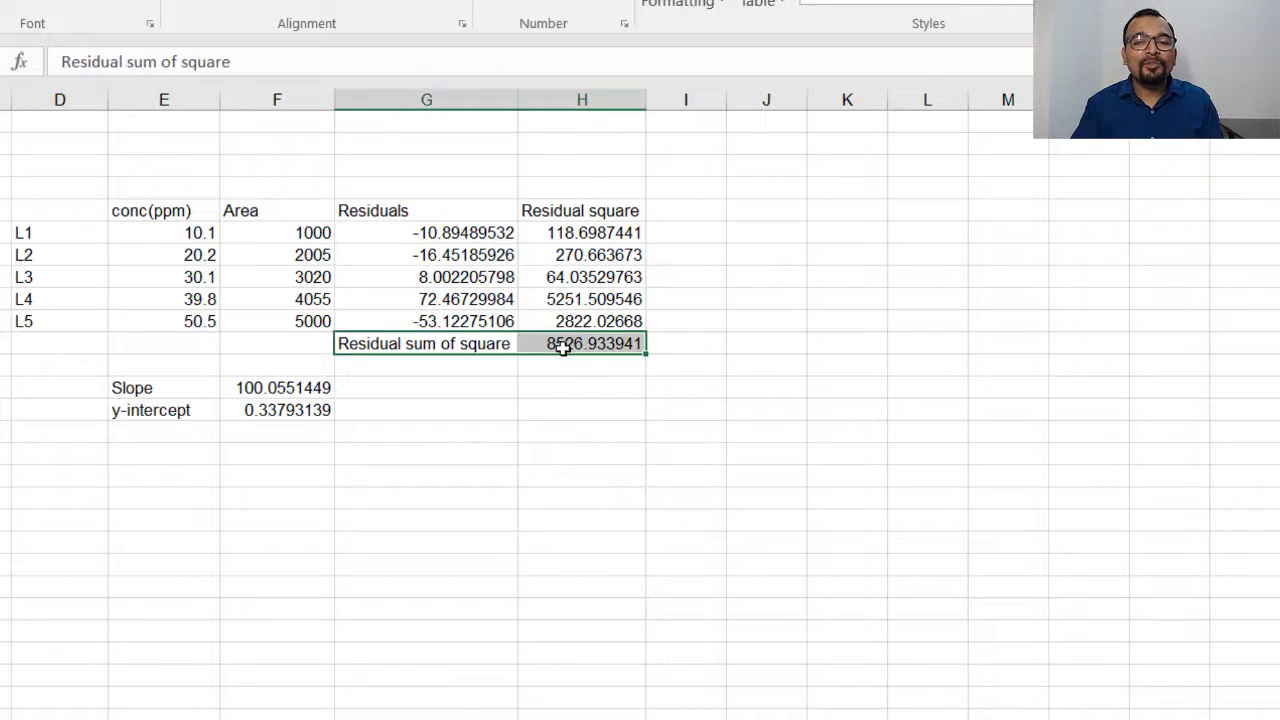
pyautogui.hotkey('ctrl', 'b')
pyautogui.click(586, 428)
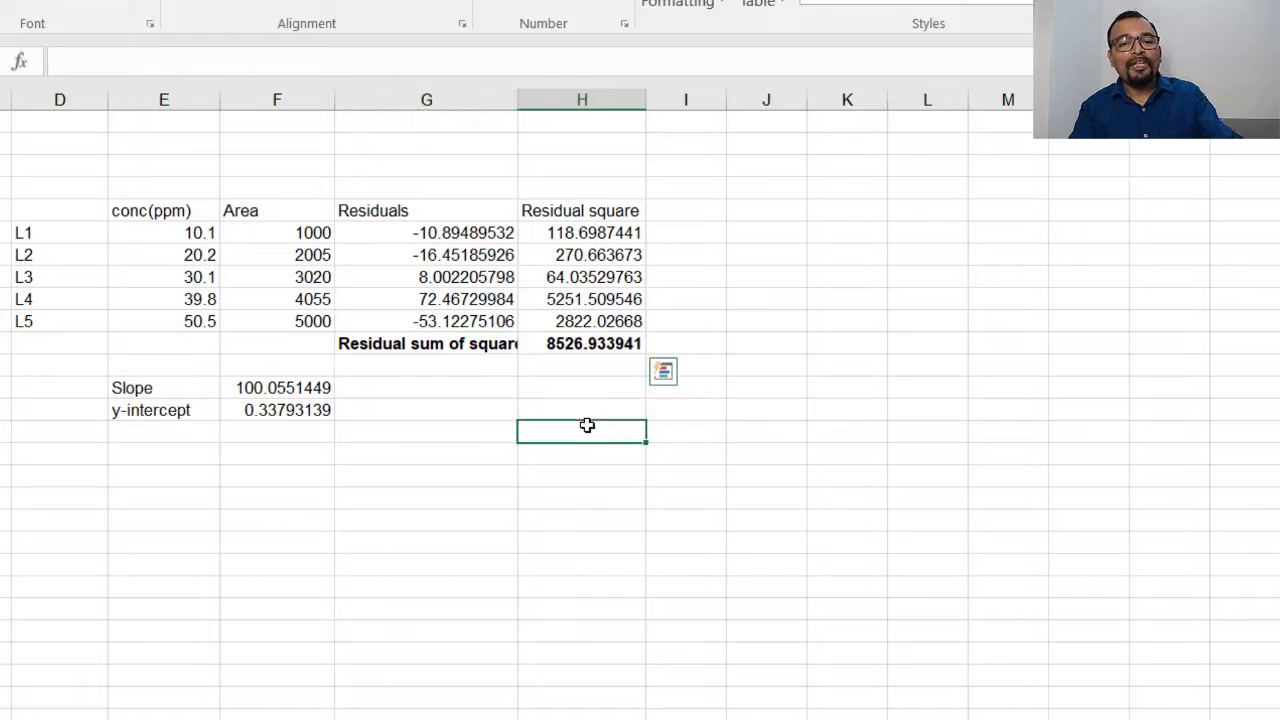
# Step: Autofit column G to show the full label and check the first residual's formula
pyautogui.doubleClick(519, 100)
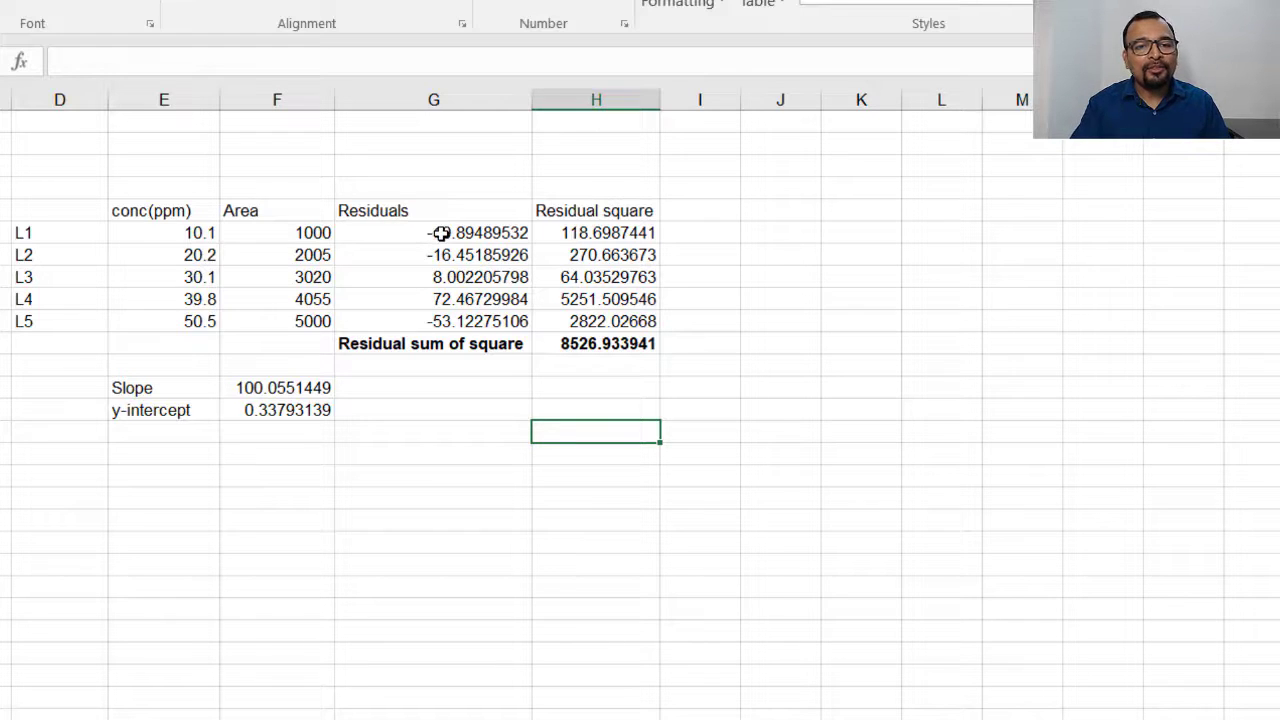
pyautogui.moveTo(441, 233); pyautogui.dragTo(428, 320)
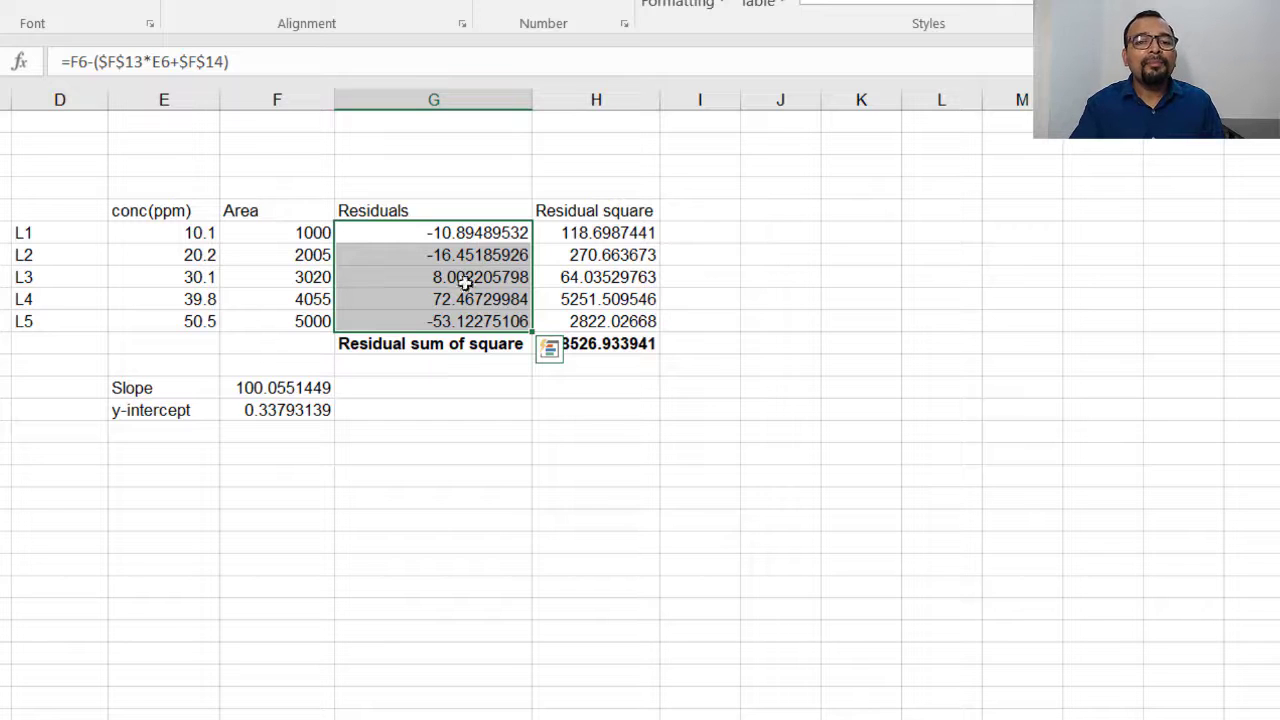
pyautogui.click(464, 233)
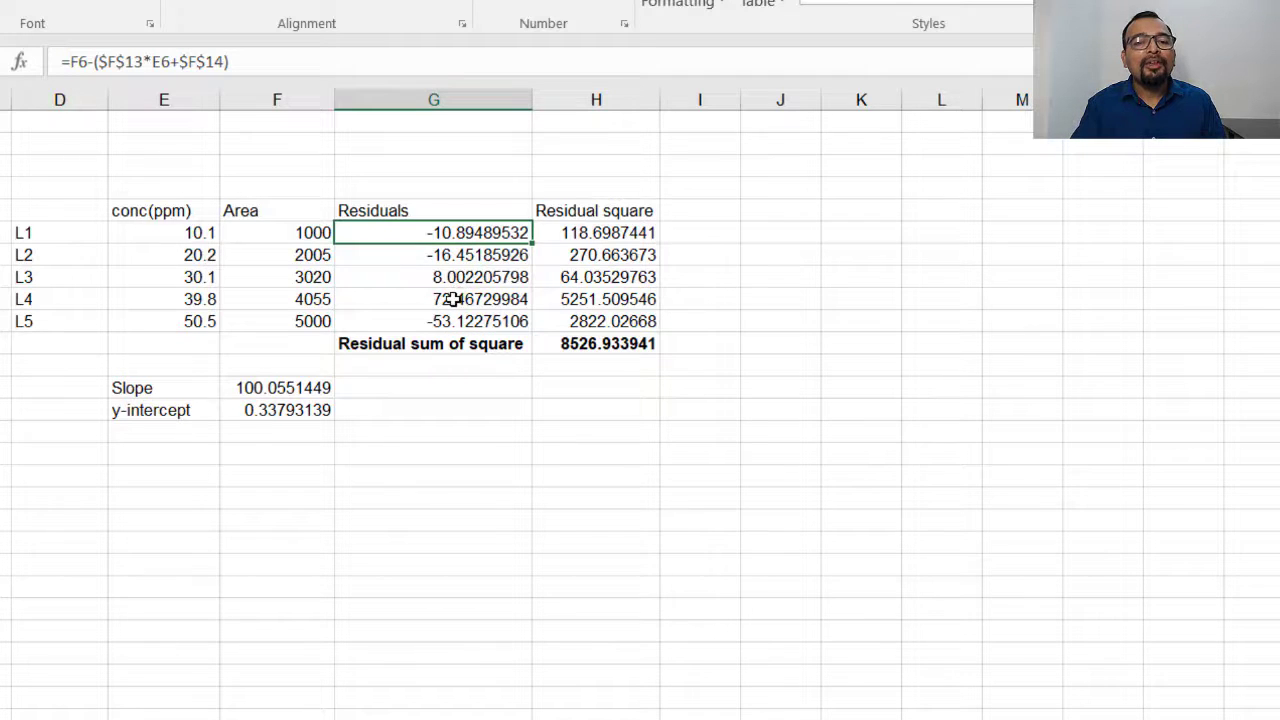
pyautogui.click(449, 298)
# Step: Review the residuals, their squares, and the SUM total of 8526.933941
pyautogui.moveTo(460, 231); pyautogui.dragTo(449, 321)
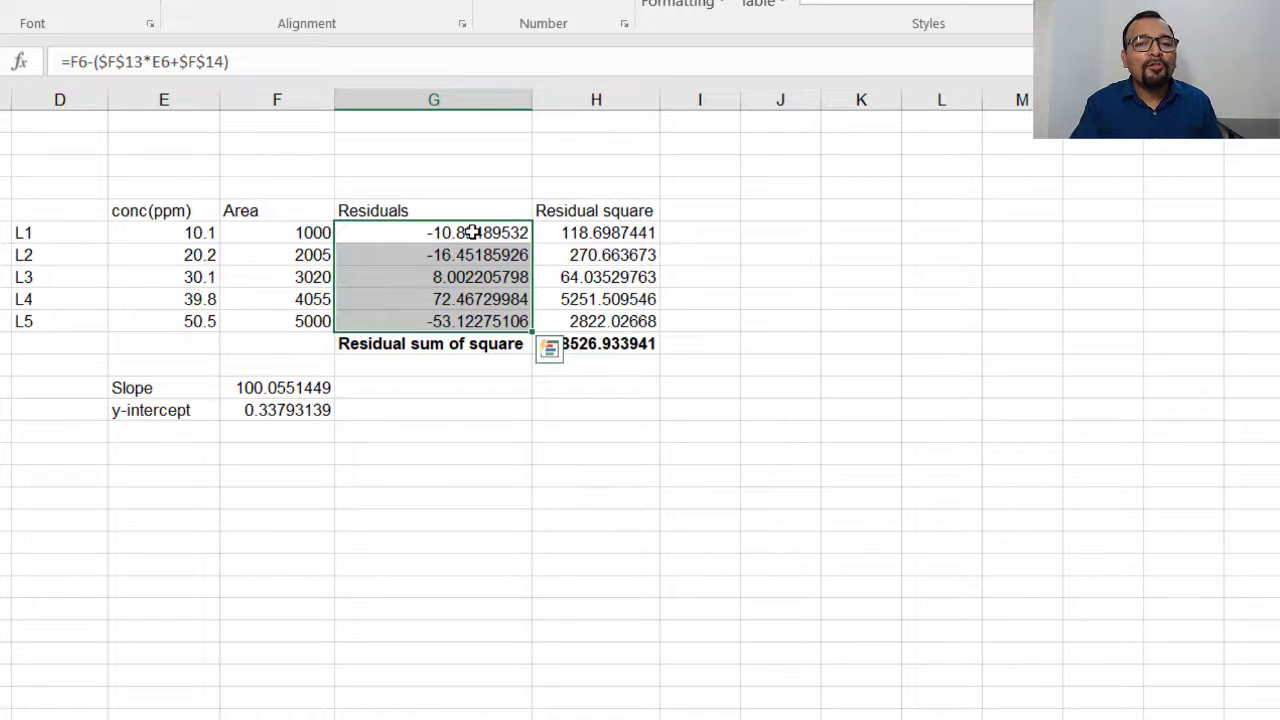
pyautogui.moveTo(449, 232); pyautogui.dragTo(463, 321)
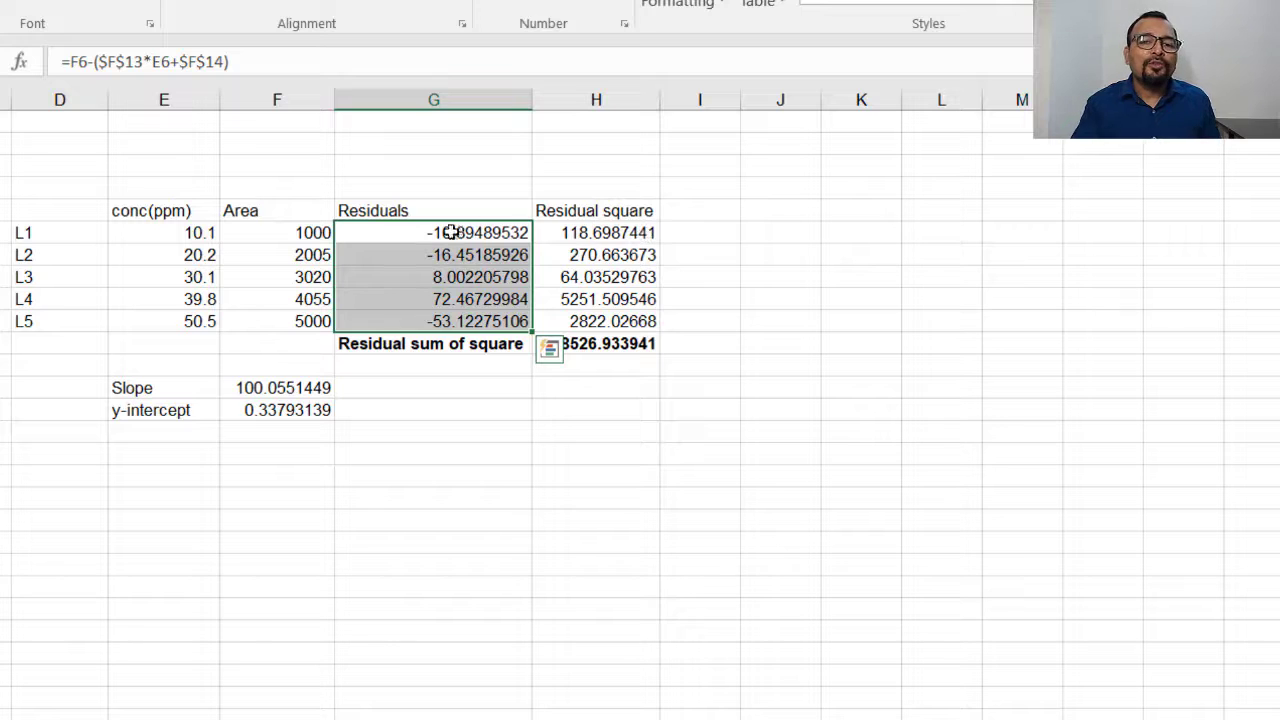
pyautogui.click(434, 207)
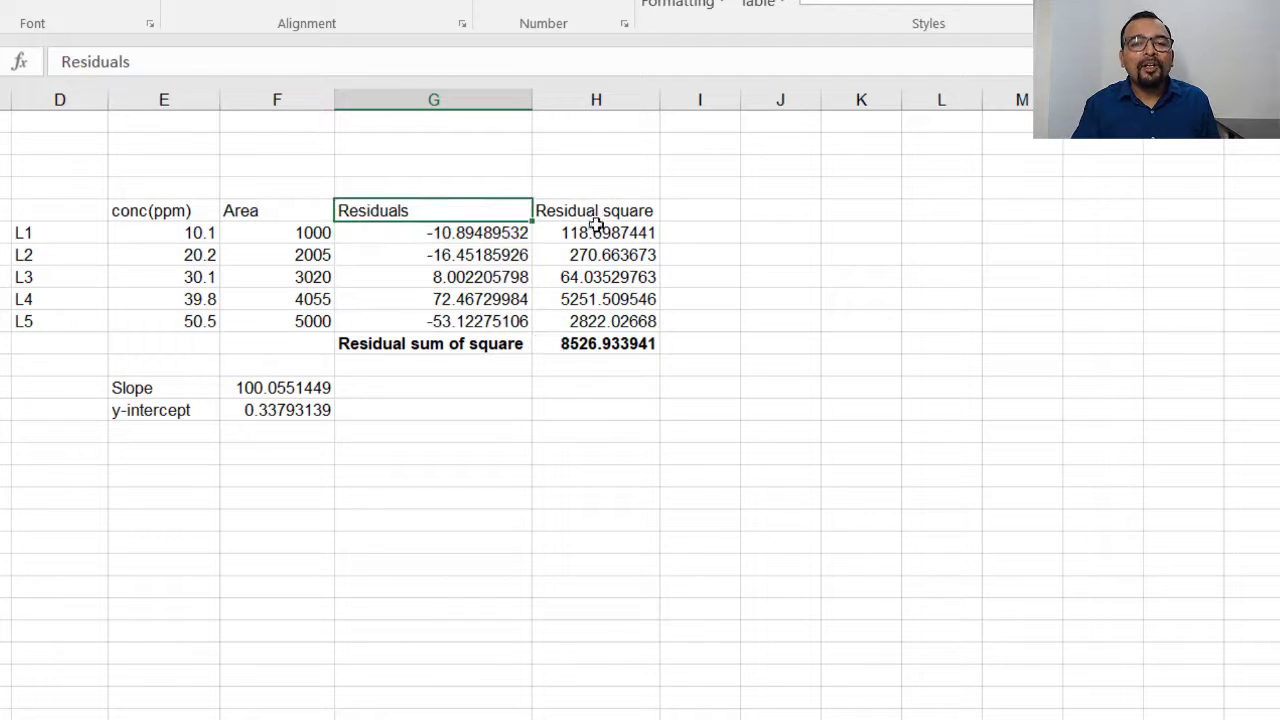
pyautogui.moveTo(594, 228); pyautogui.dragTo(590, 322)
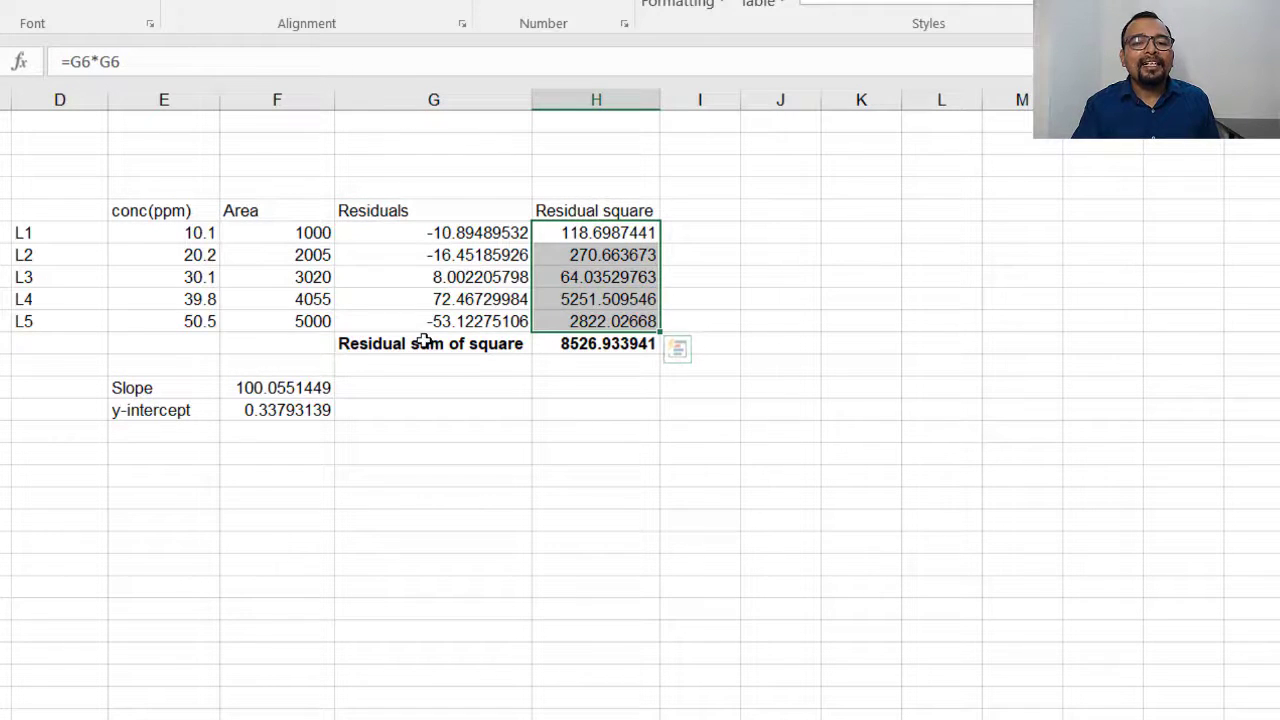
pyautogui.click(608, 343)
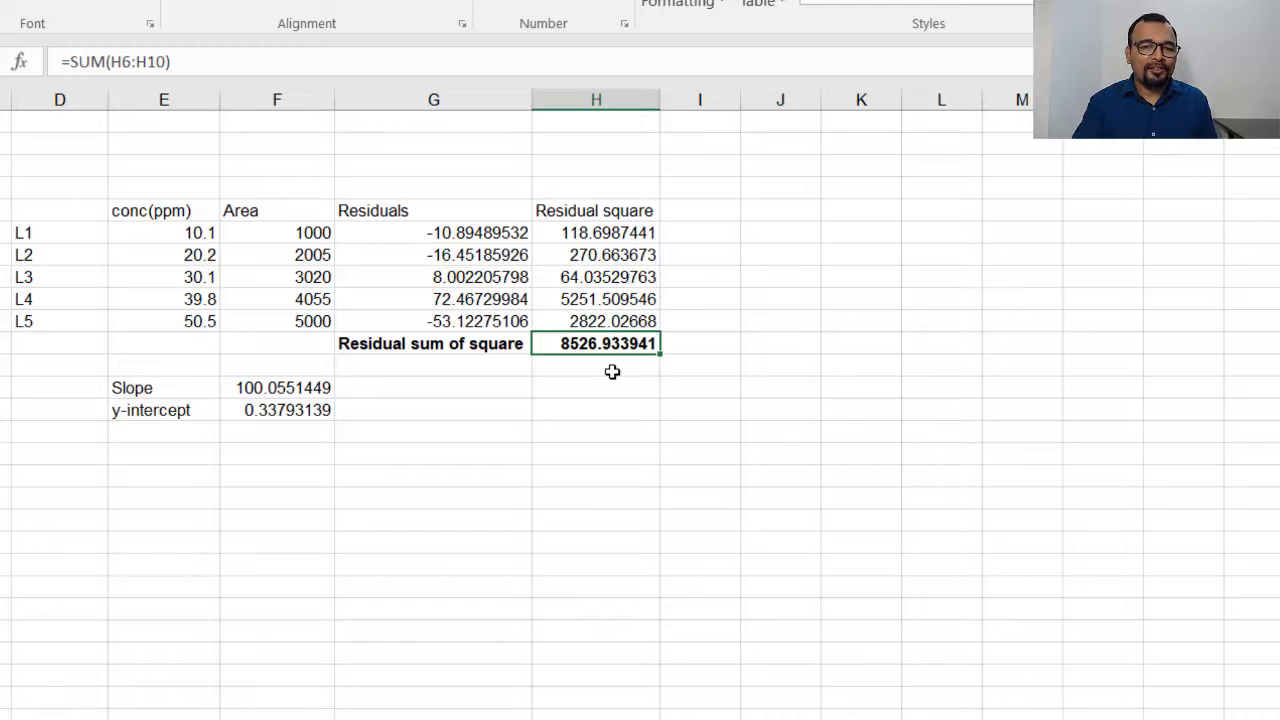